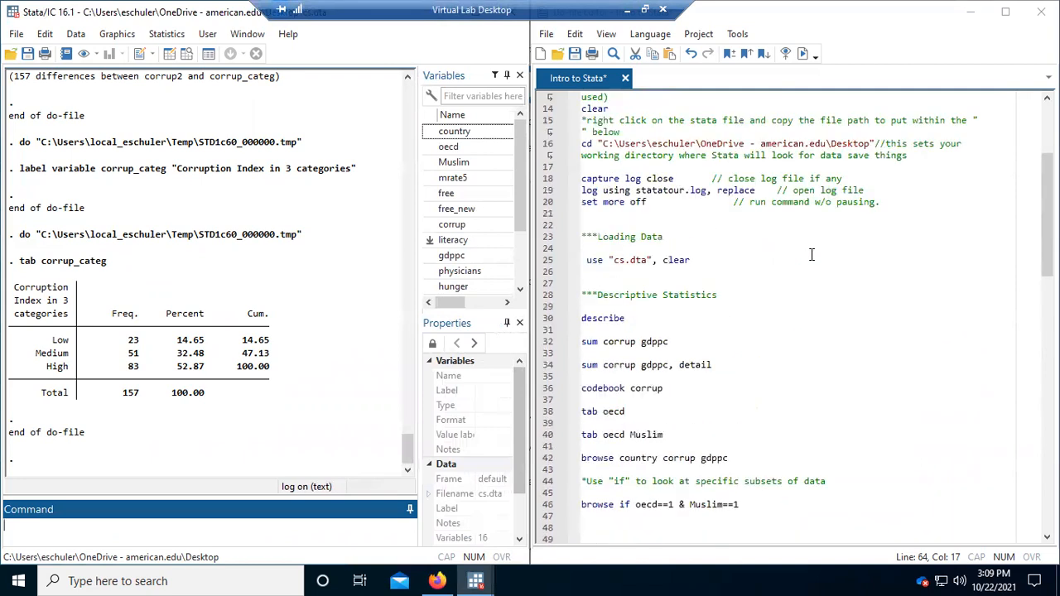
# Step: Run only the do-file line "hist gdppc" under Histograms to draw a basic histogram of GDP per capita
pyautogui.scroll(-7, 812, 254)
pyautogui.scroll(-9, 812, 254)
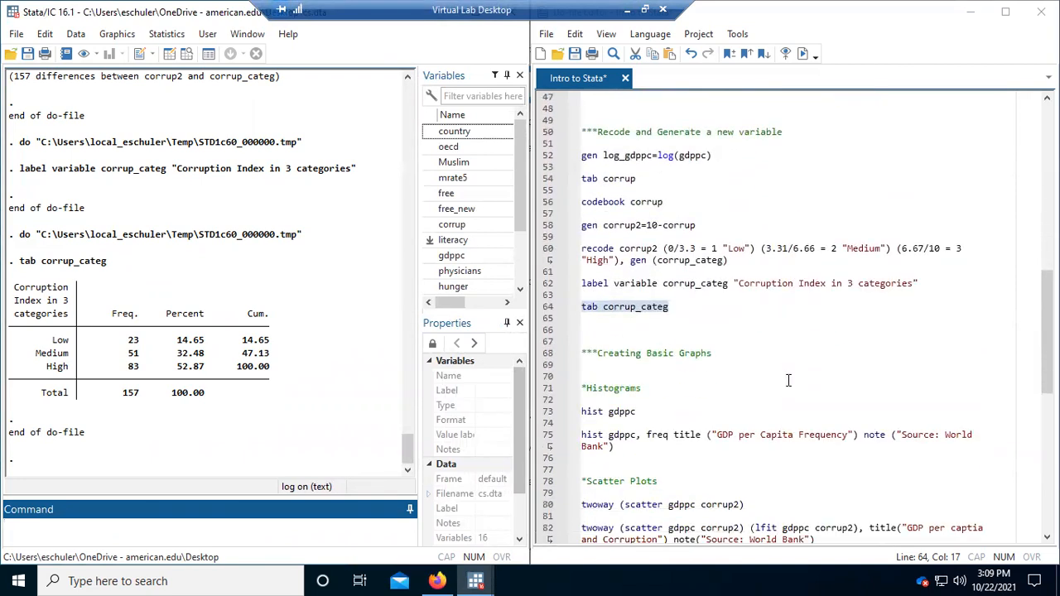
pyautogui.click(731, 318)
pyautogui.scroll(-2, 727, 243)
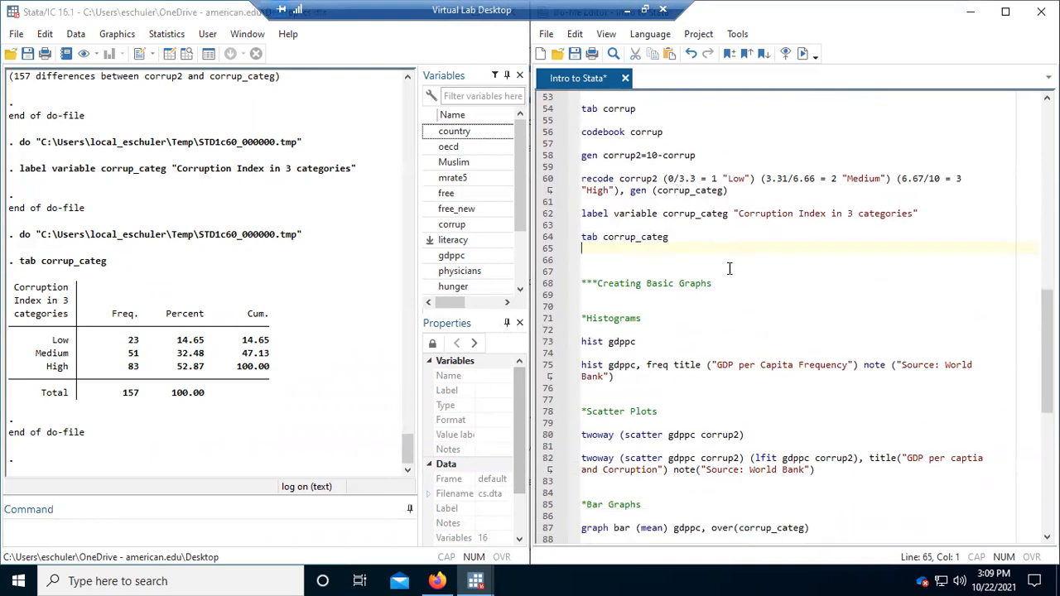
pyautogui.scroll(-1, 775, 395)
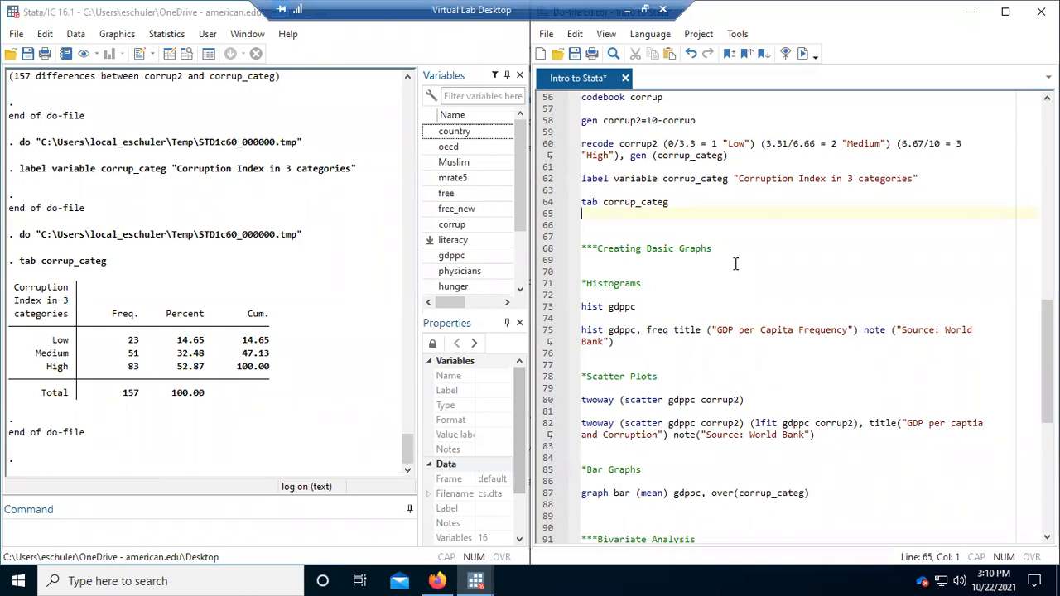
pyautogui.moveTo(637, 306); pyautogui.dragTo(577, 306)
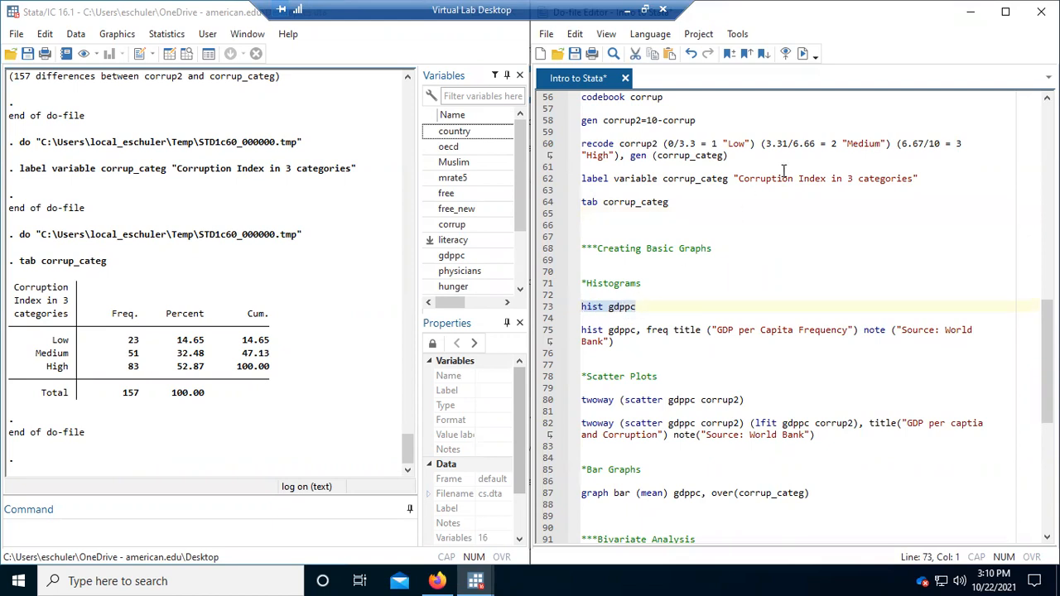
pyautogui.click(801, 57)
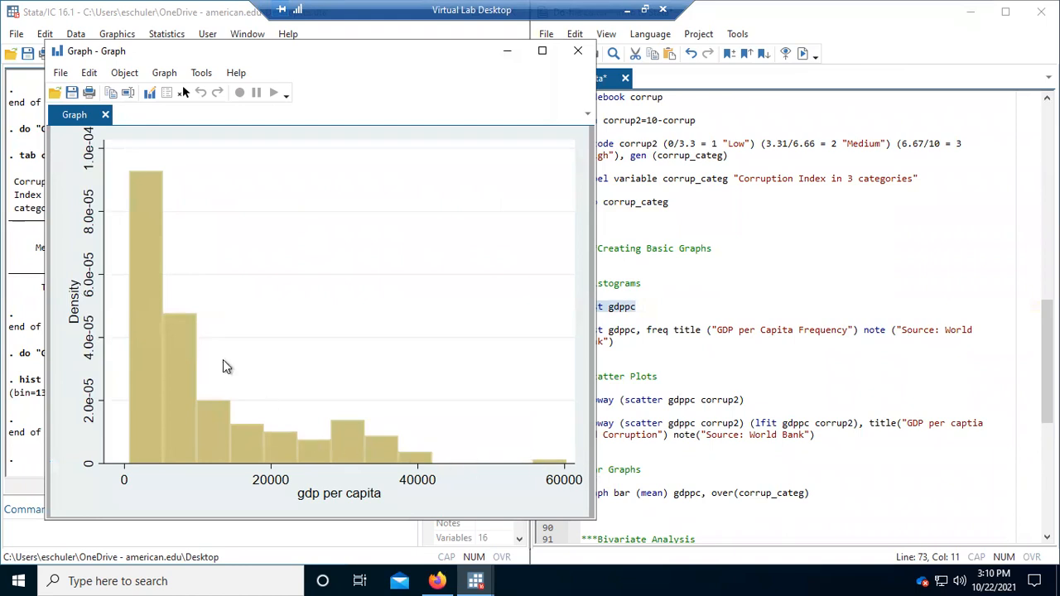
# Step: Look at the histogram in the Graph Editor and close the graph window
pyautogui.moveTo(389, 58); pyautogui.dragTo(384, 105)
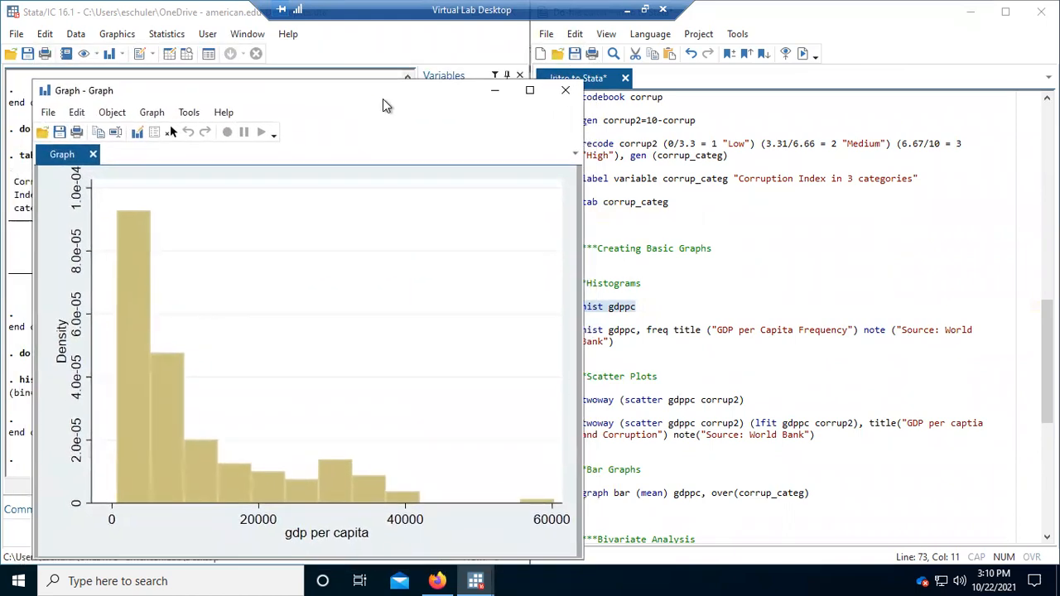
pyautogui.click(77, 113)
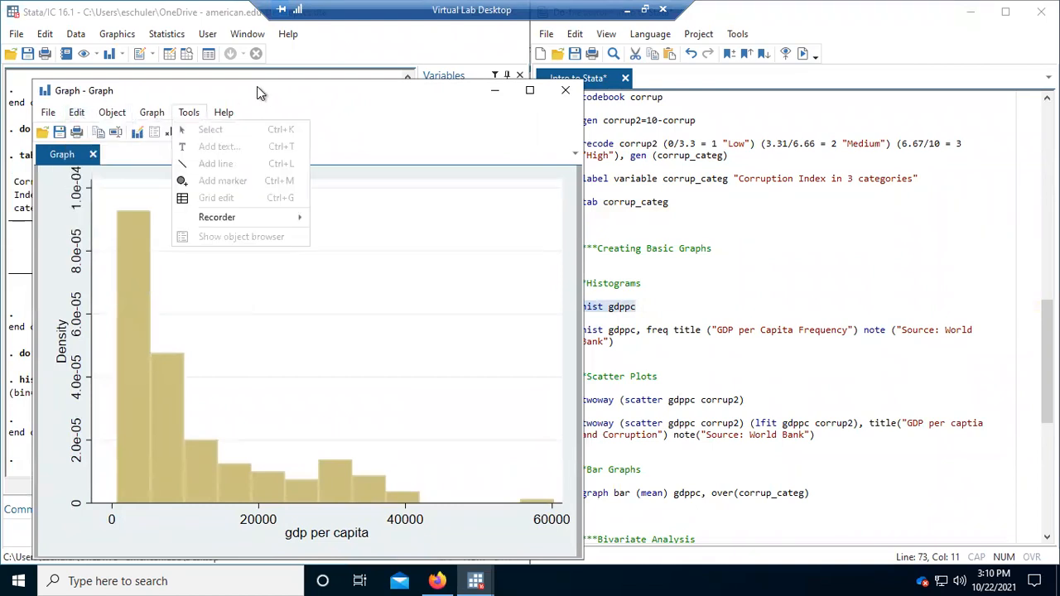
pyautogui.click(176, 67)
pyautogui.click(548, 199)
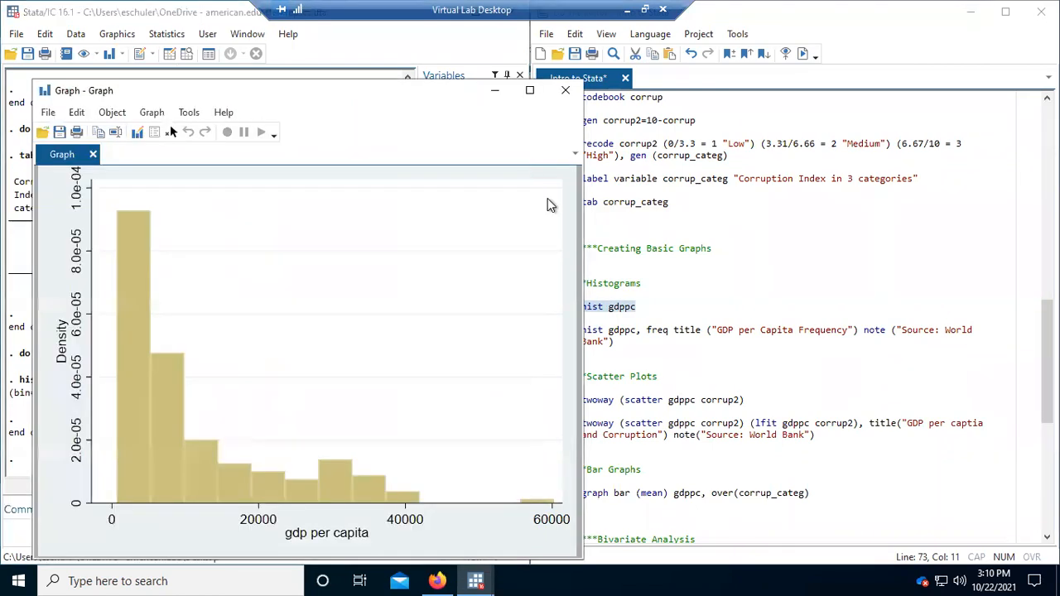
pyautogui.click(136, 134)
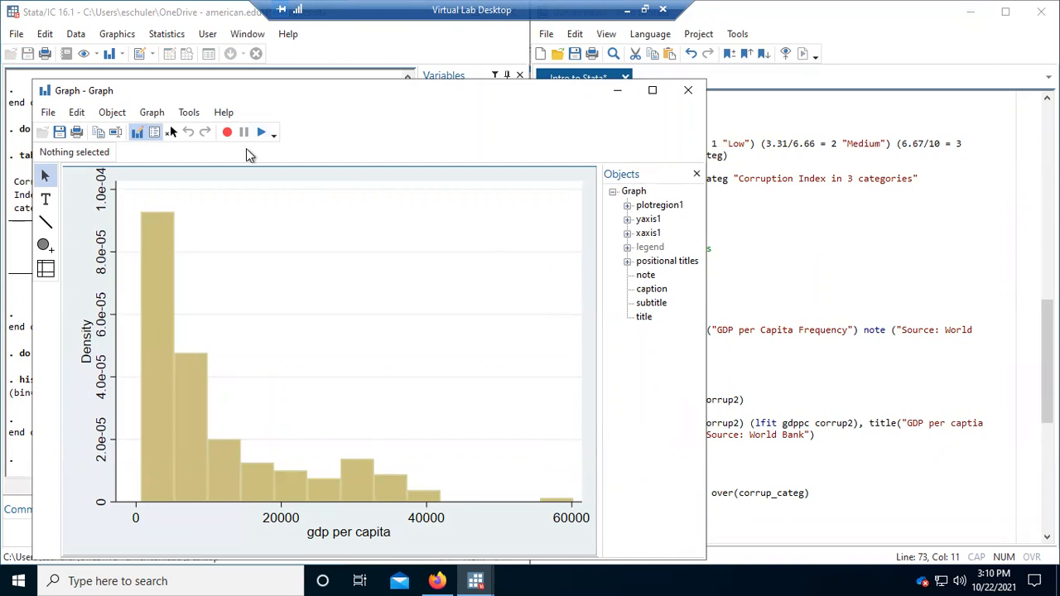
pyautogui.click(691, 88)
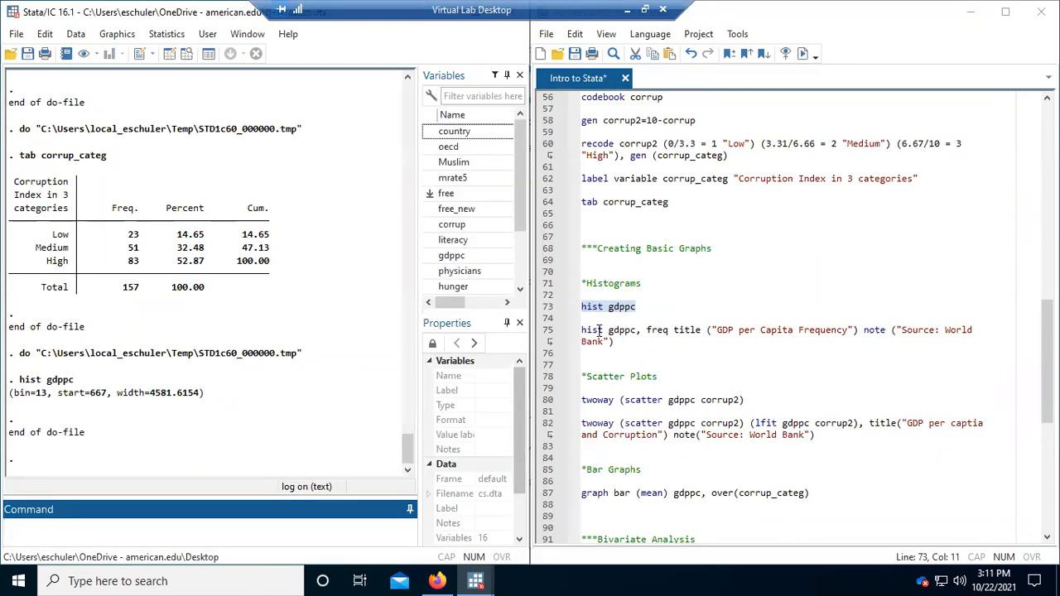
# Step: Run the do-file's frequency histogram of gdppc with title "GDP per Capita Frequency" and note "Source: World Bank", and close the graph
pyautogui.click(638, 331)
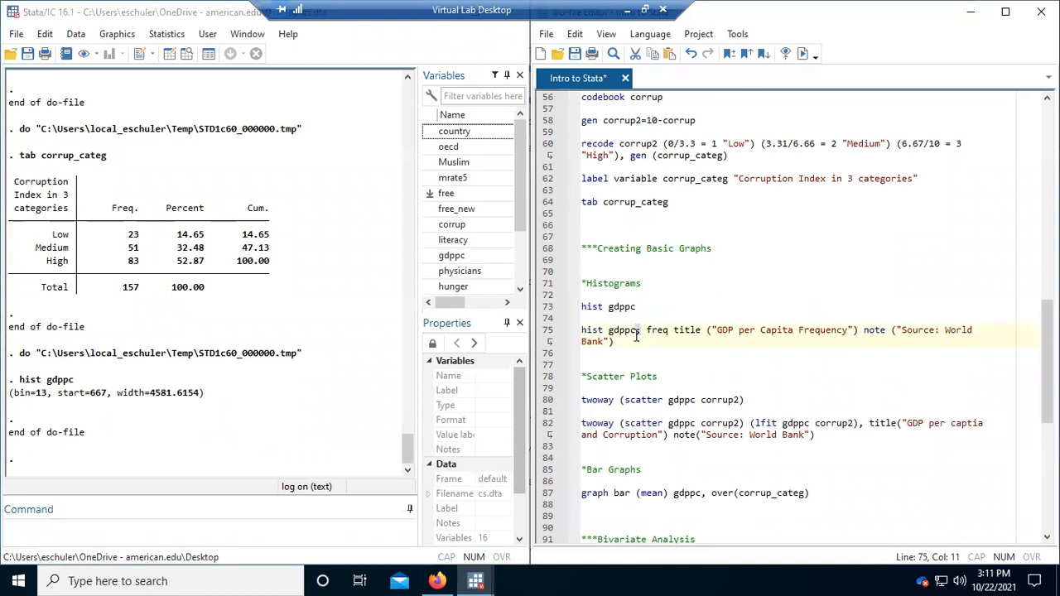
pyautogui.click(650, 331)
pyautogui.click(573, 330)
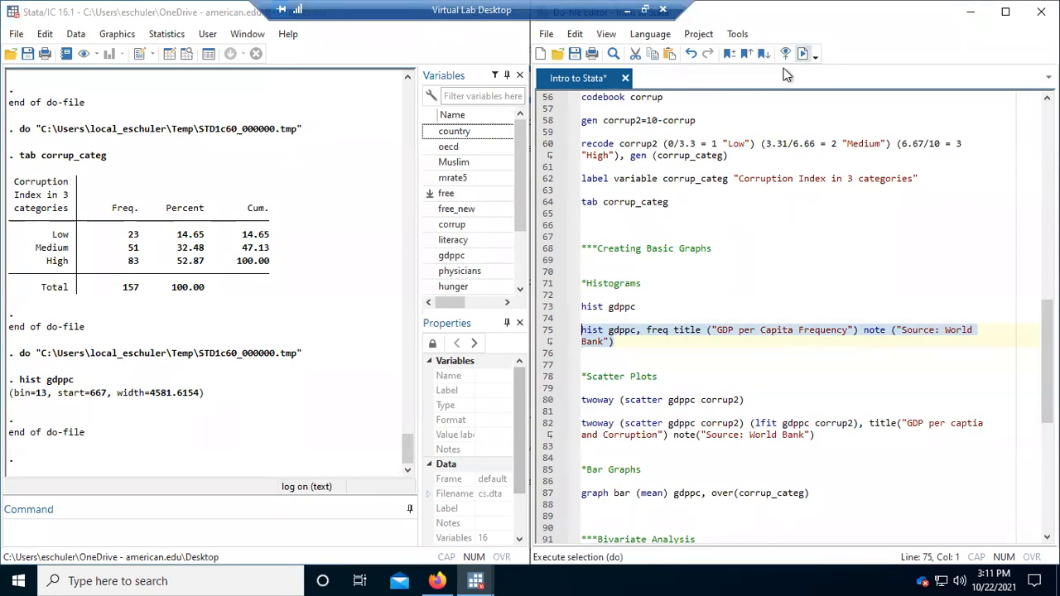
pyautogui.click(802, 53)
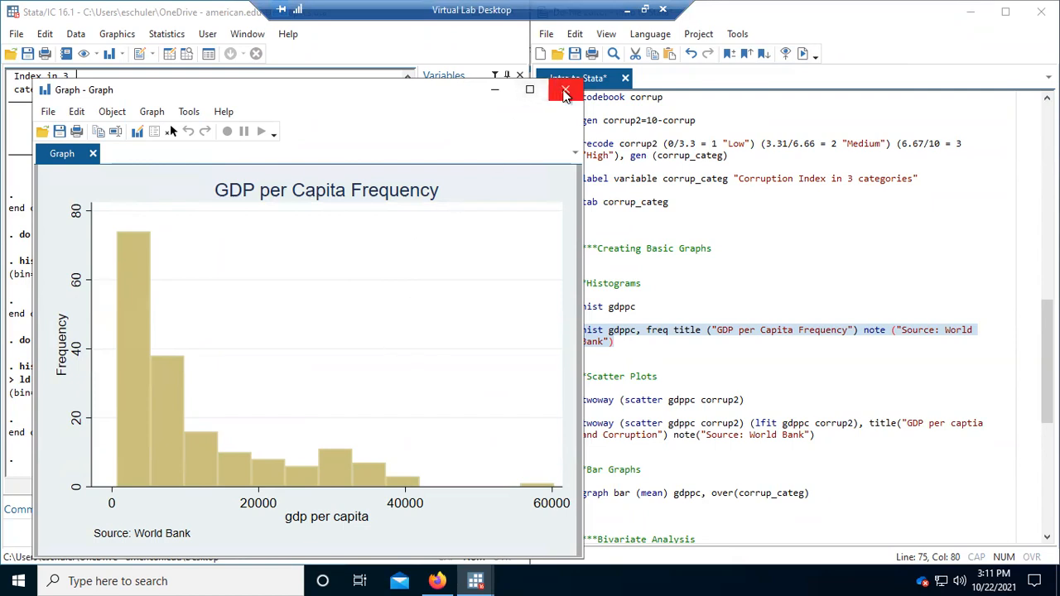
pyautogui.click(564, 91)
# Step: Run the do-file line "twoway (scatter gdppc corrup2)" to draw the scatter plot, and close the graph
pyautogui.scroll(-1, 755, 336)
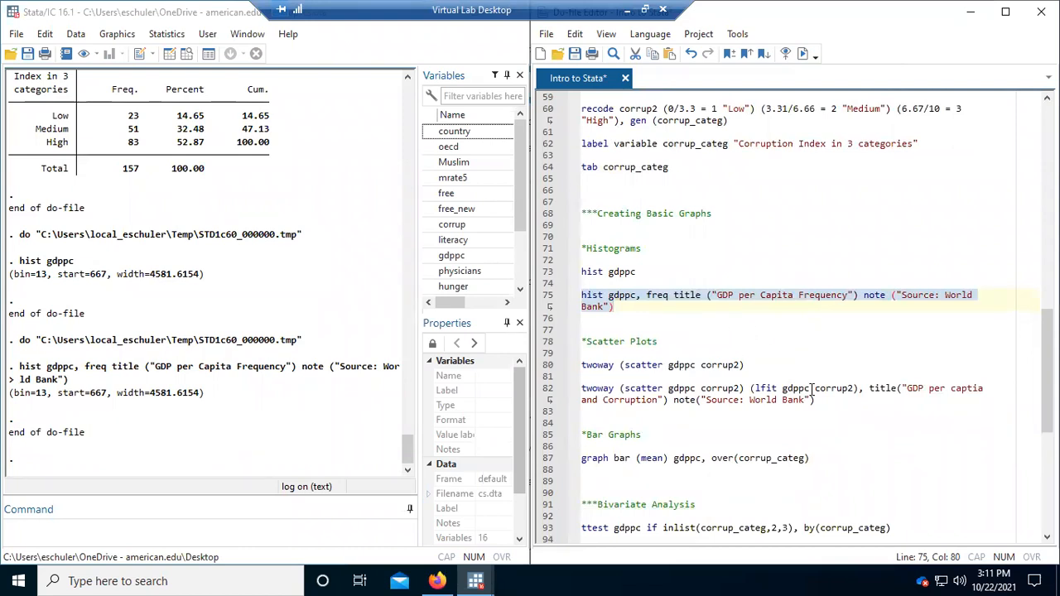
pyautogui.click(585, 364)
pyautogui.moveTo(623, 364); pyautogui.dragTo(684, 364)
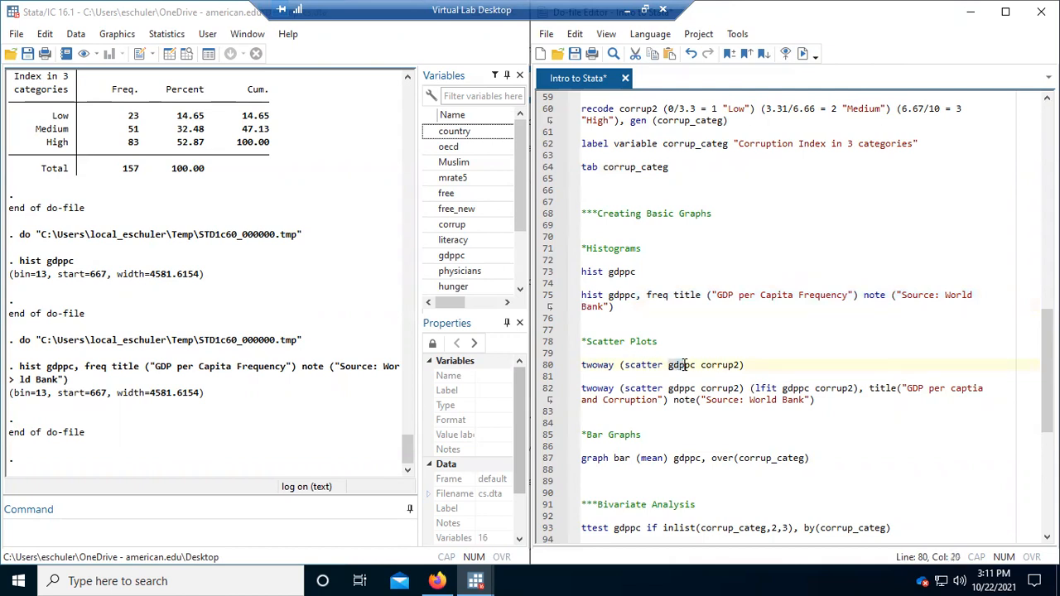
pyautogui.moveTo(750, 364); pyautogui.dragTo(579, 365)
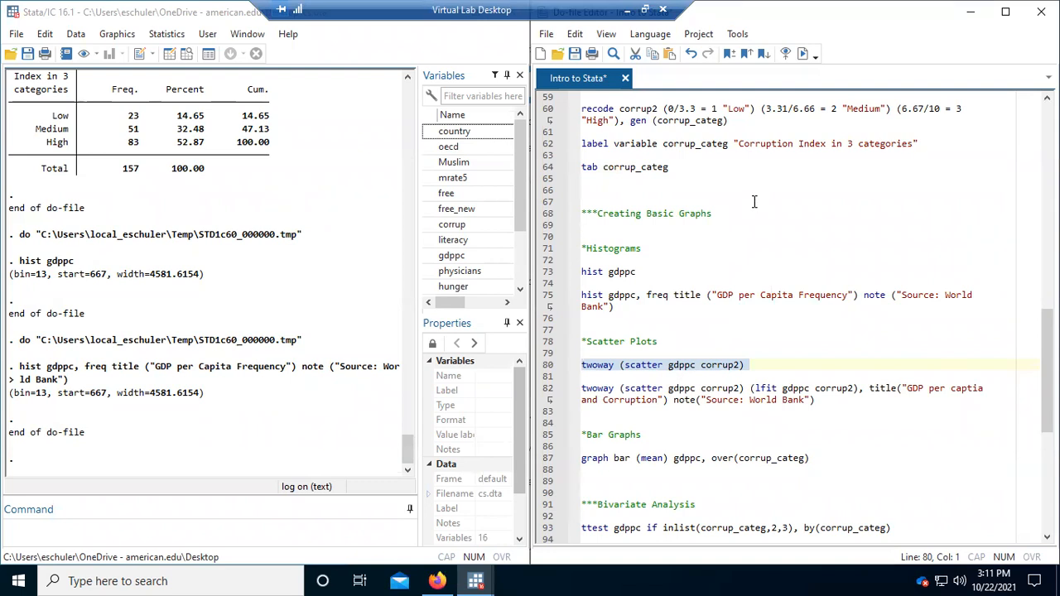
pyautogui.click(802, 53)
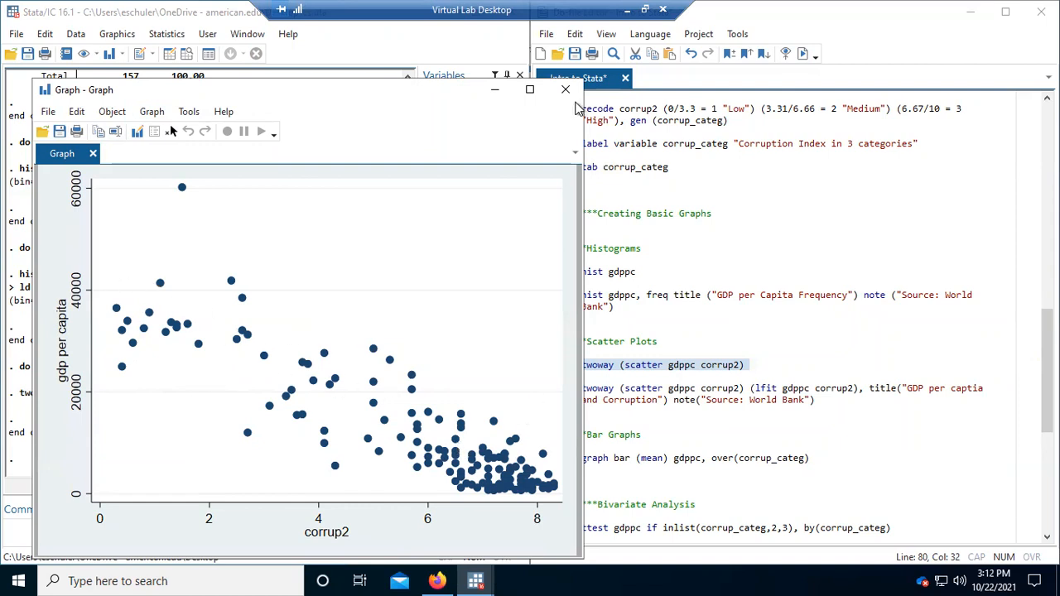
pyautogui.click(566, 87)
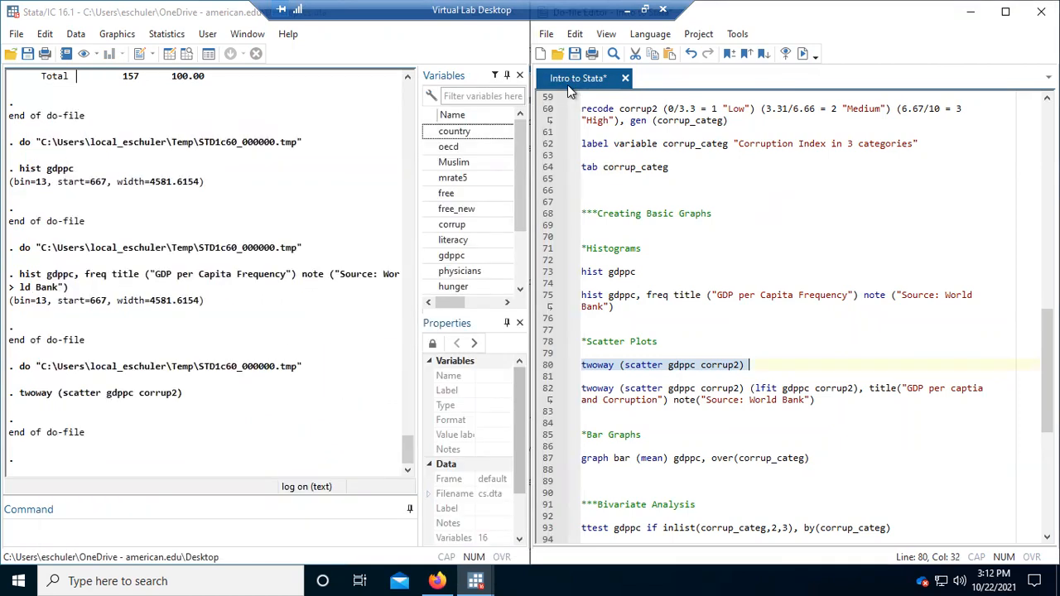
# Step: Run the do-file's twoway command that plots gdppc against corrup2 with an lfit line, a title and the World Bank source note
pyautogui.click(613, 389)
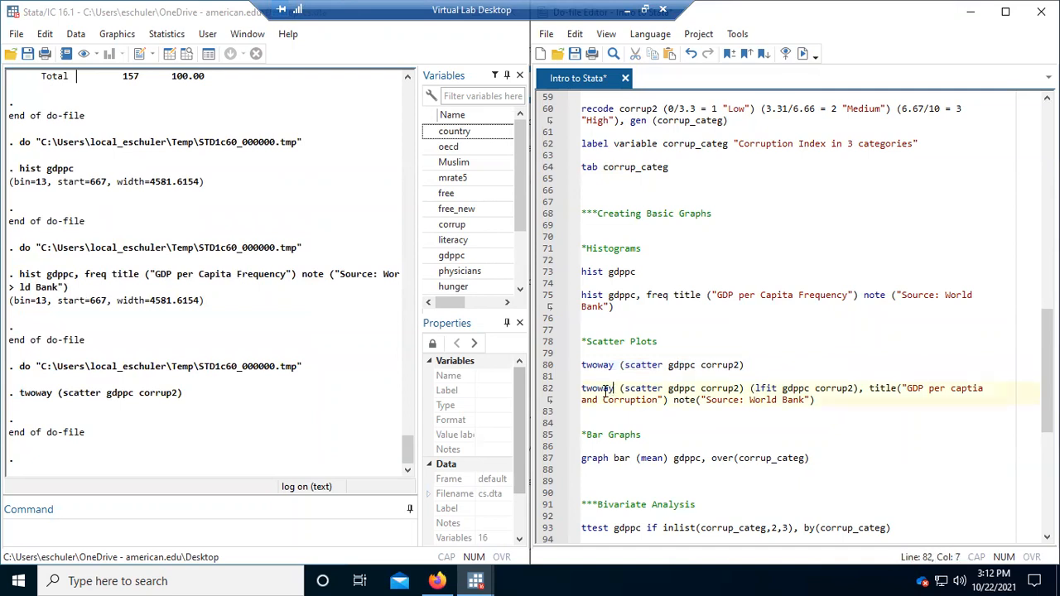
pyautogui.click(747, 388)
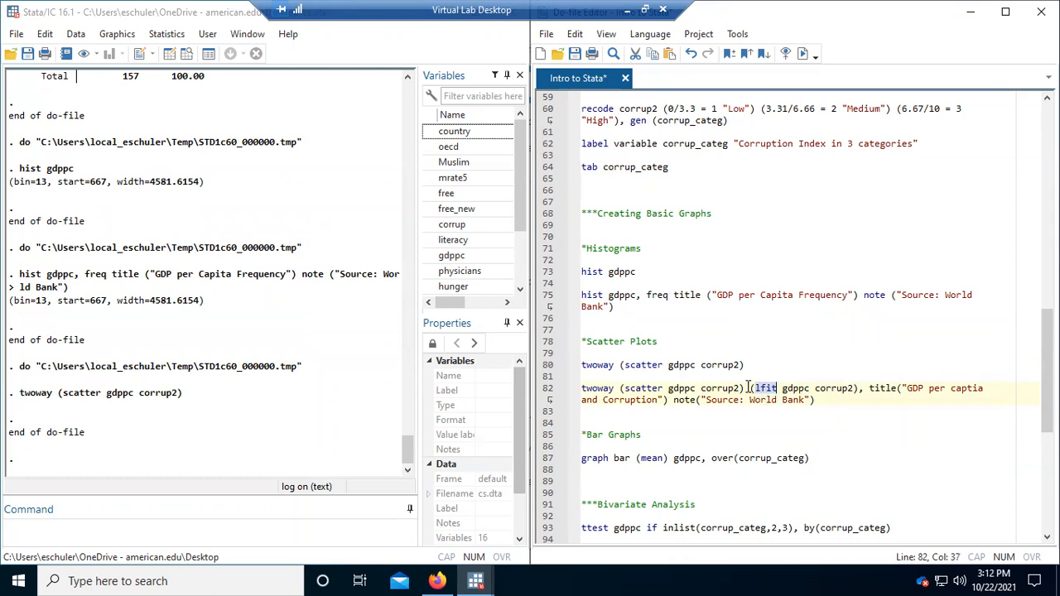
pyautogui.moveTo(752, 387); pyautogui.dragTo(869, 394)
pyautogui.click(866, 389)
pyautogui.doubleClick(879, 388)
pyautogui.moveTo(867, 389); pyautogui.dragTo(564, 378)
pyautogui.click(715, 415)
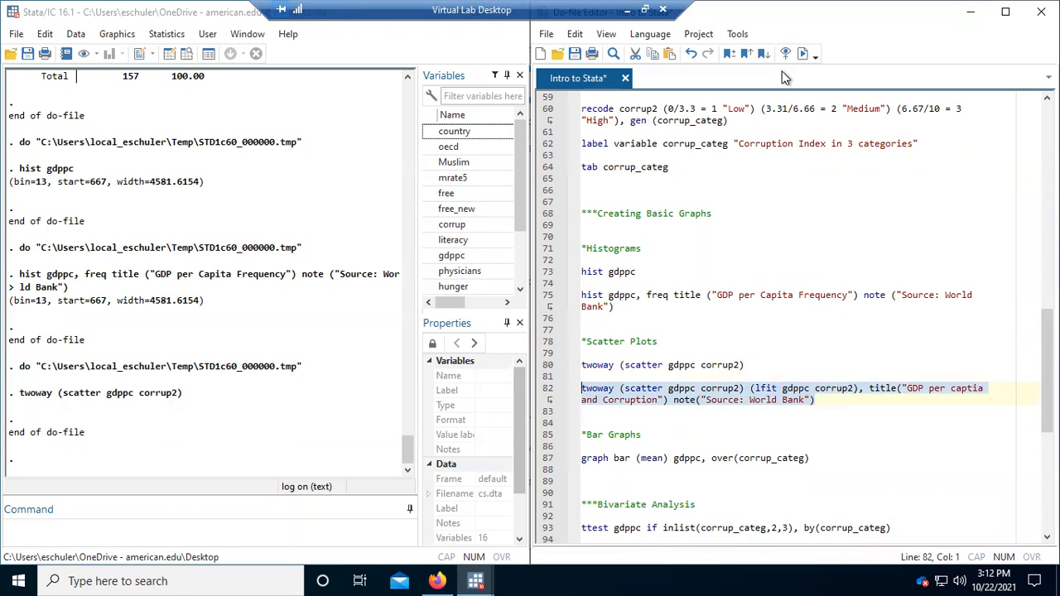
pyautogui.click(802, 55)
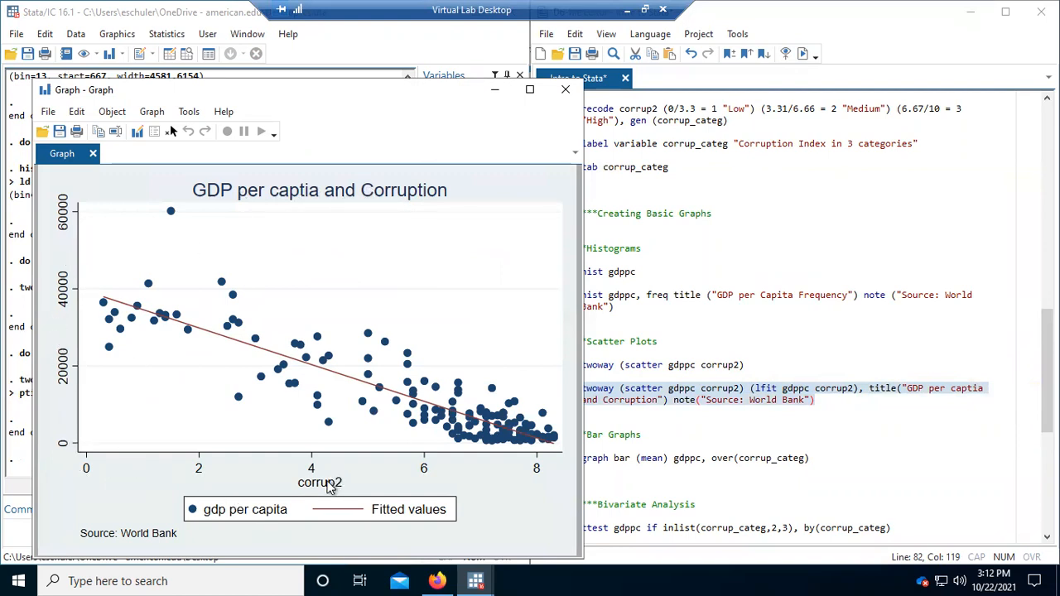
pyautogui.click(152, 111)
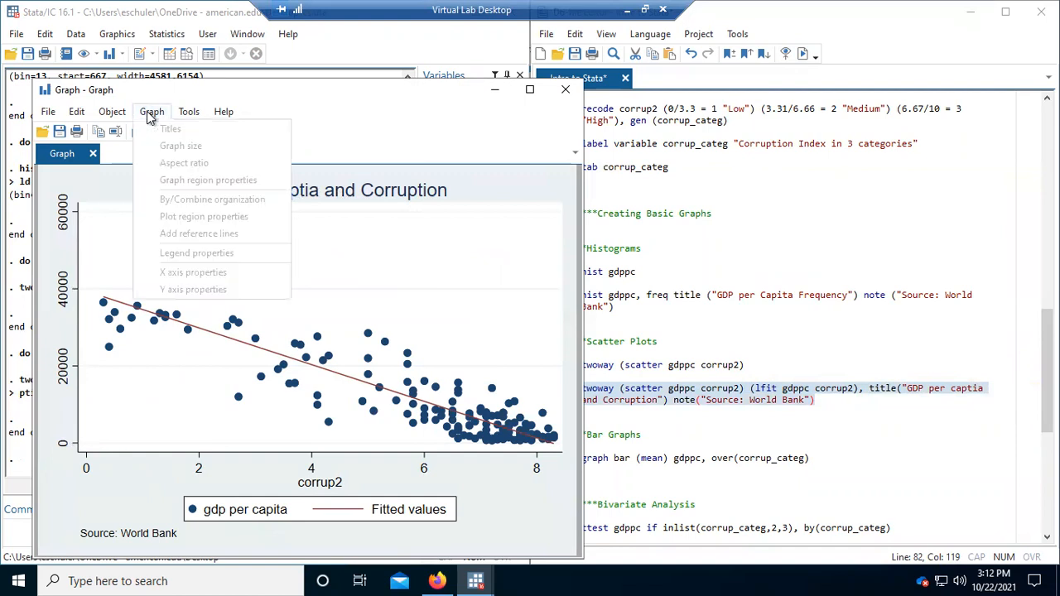
pyautogui.click(234, 92)
pyautogui.click(235, 71)
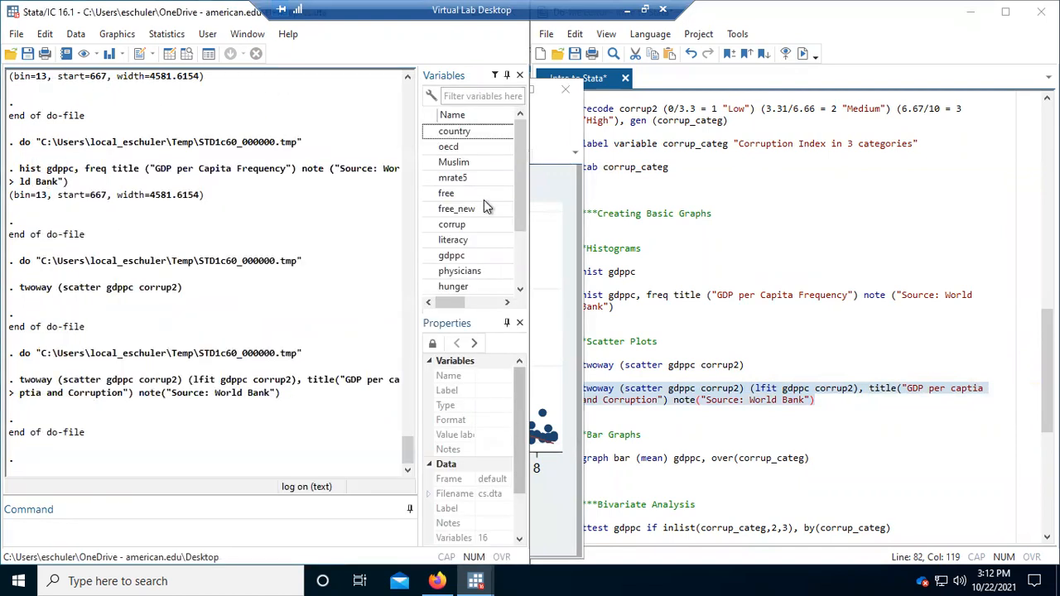
pyautogui.click(568, 294)
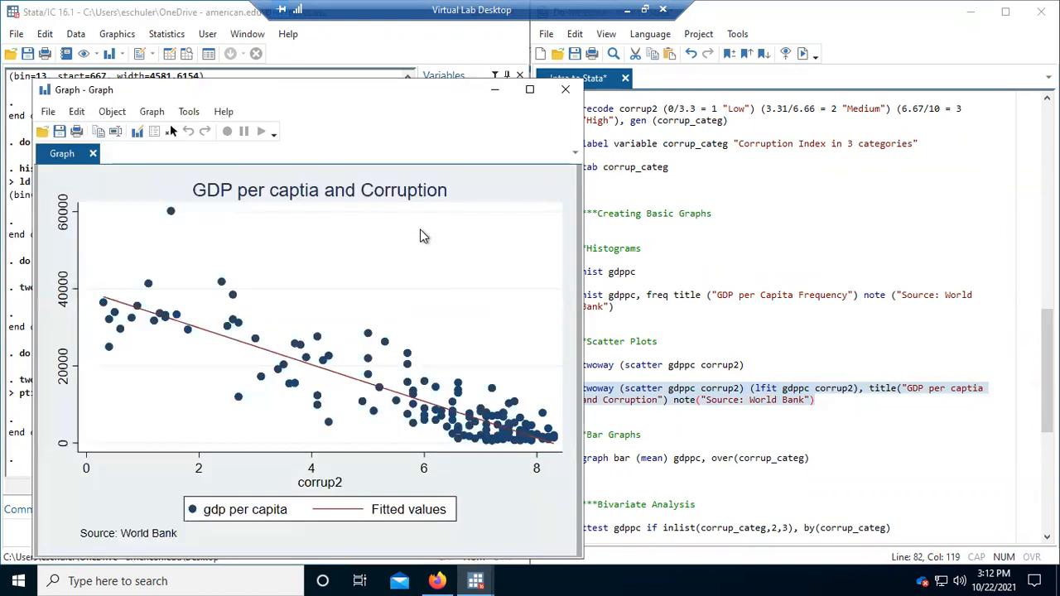
# Step: Start editing the scatter plot in the Graph Editor and change the x-axis title to "Perceived Corruption"
pyautogui.click(137, 134)
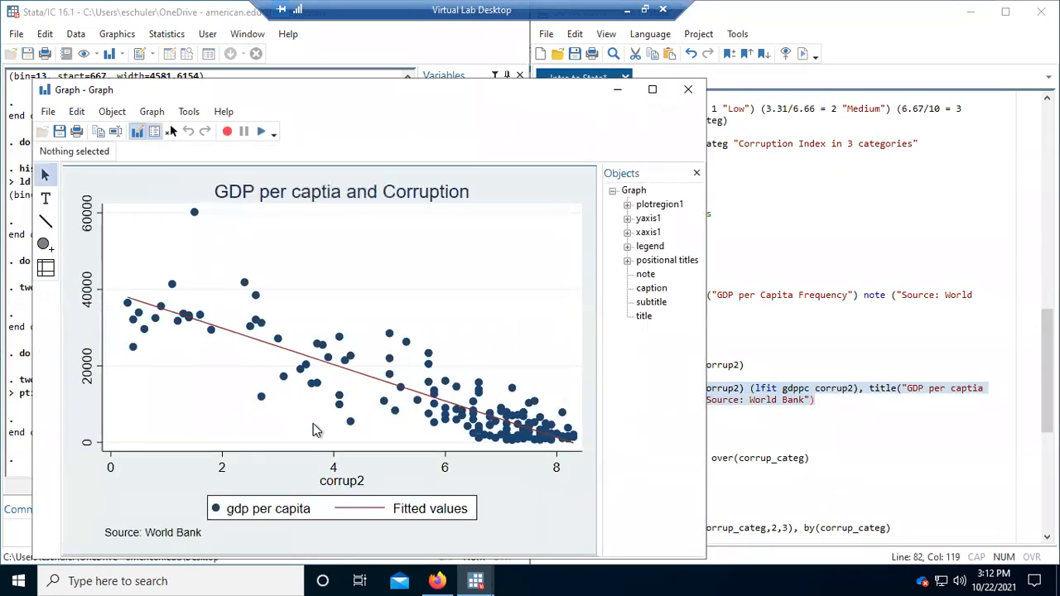
pyautogui.click(350, 480)
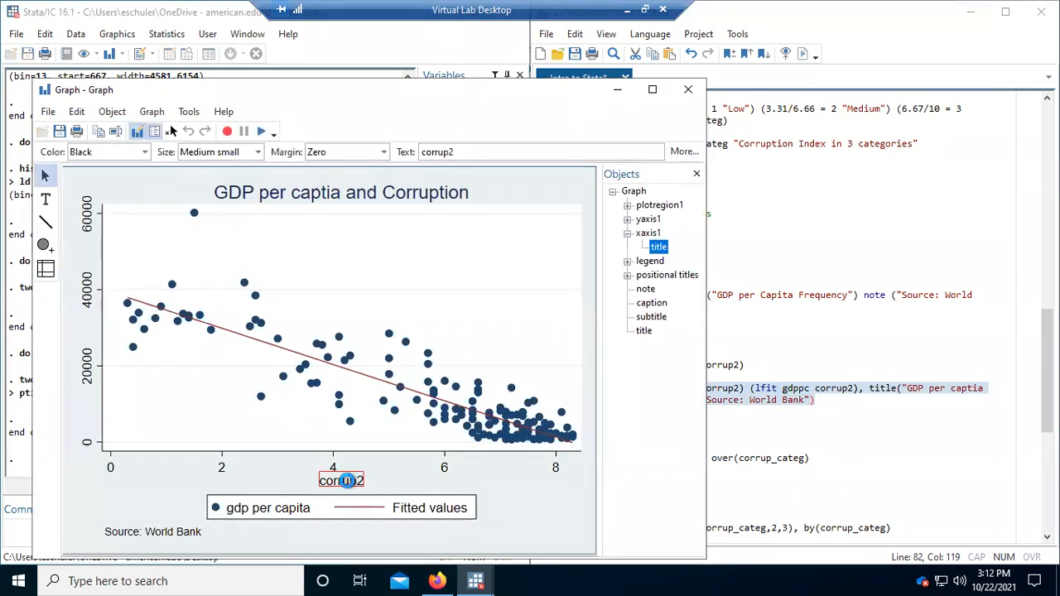
pyautogui.moveTo(321, 311); pyautogui.dragTo(193, 305)
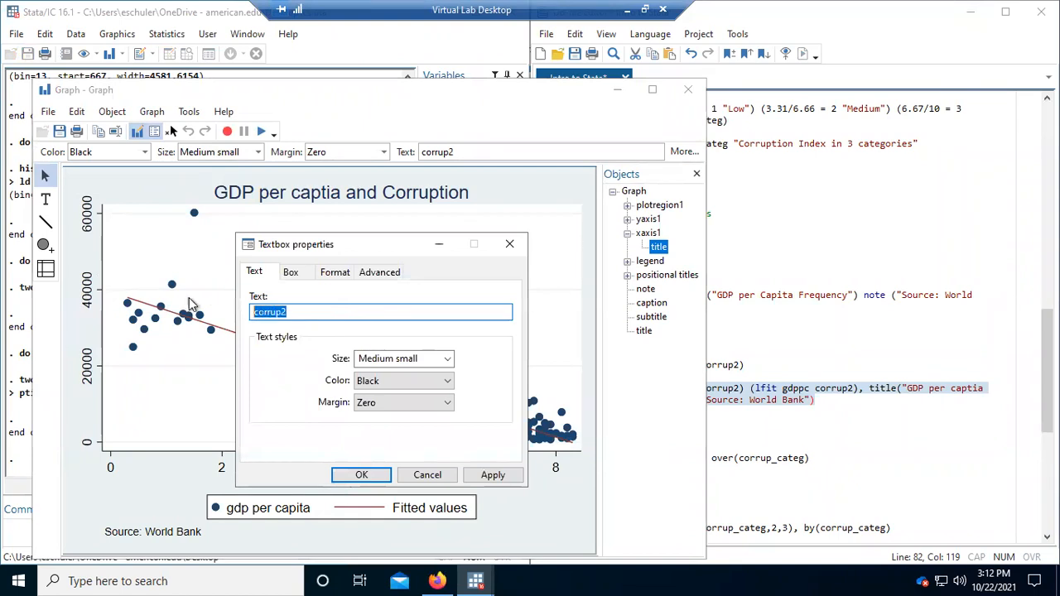
pyautogui.write('Perceived Corrup')
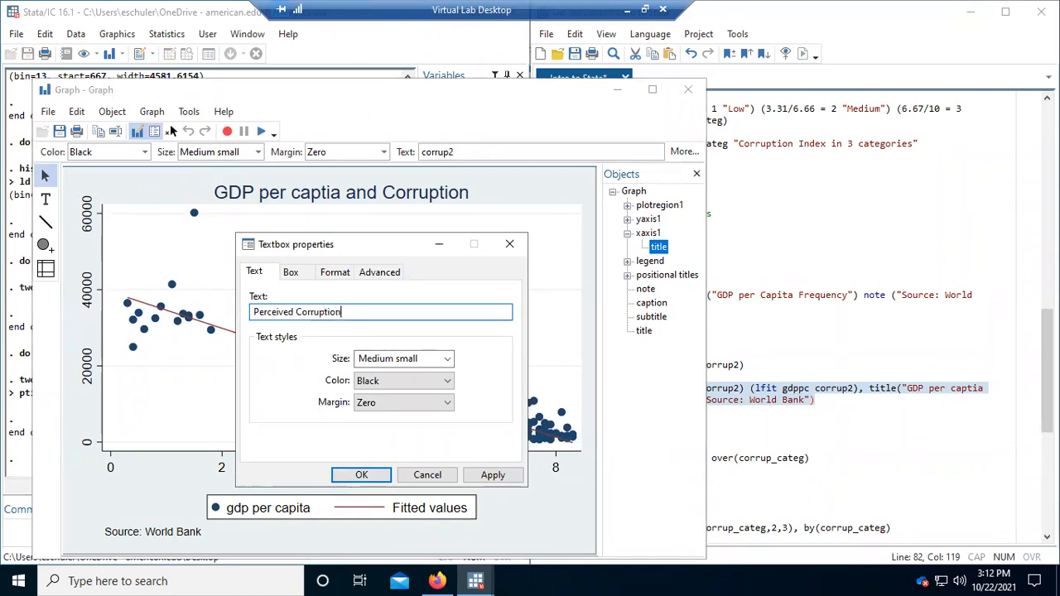
pyautogui.click(361, 475)
pyautogui.doubleClick(76, 328)
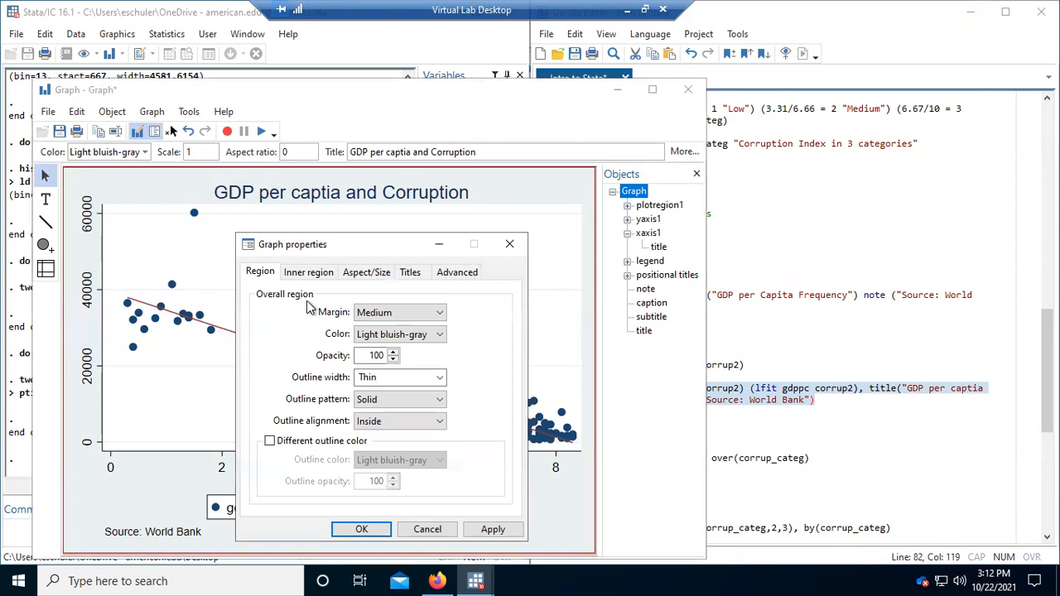
pyautogui.click(395, 318)
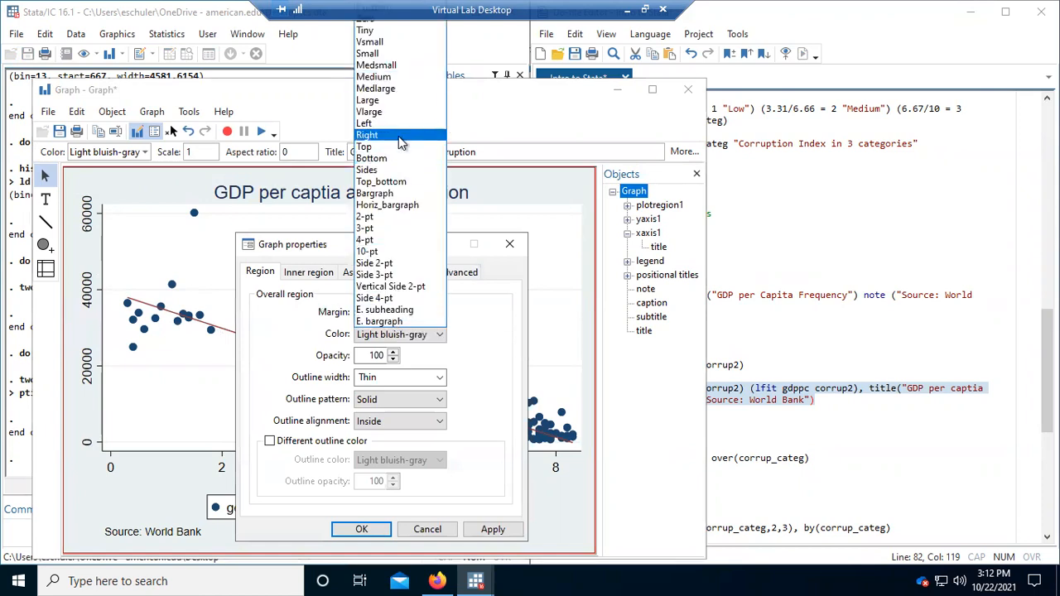
pyautogui.click(494, 281)
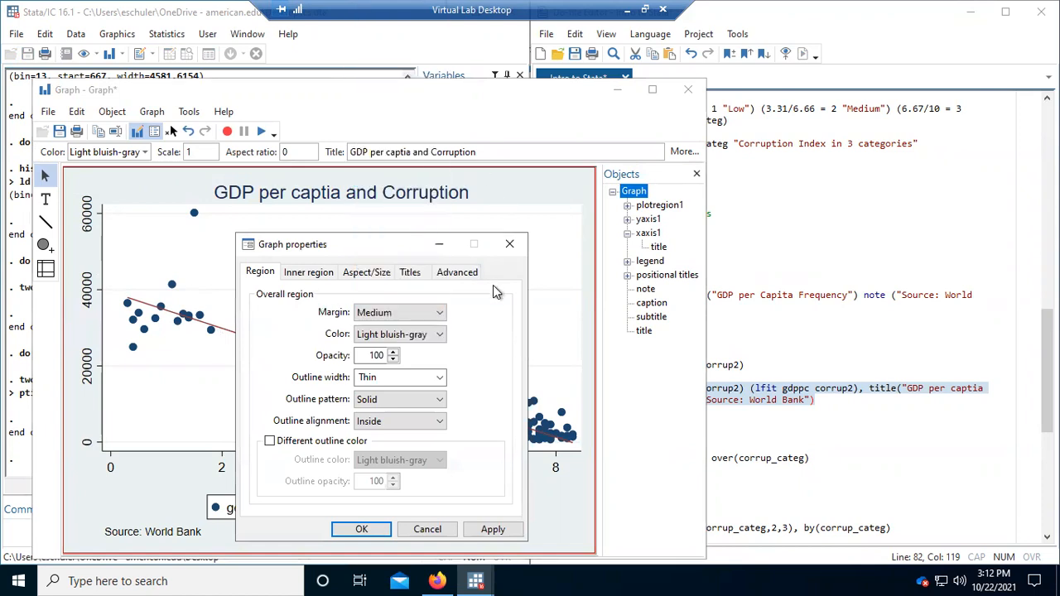
pyautogui.click(509, 244)
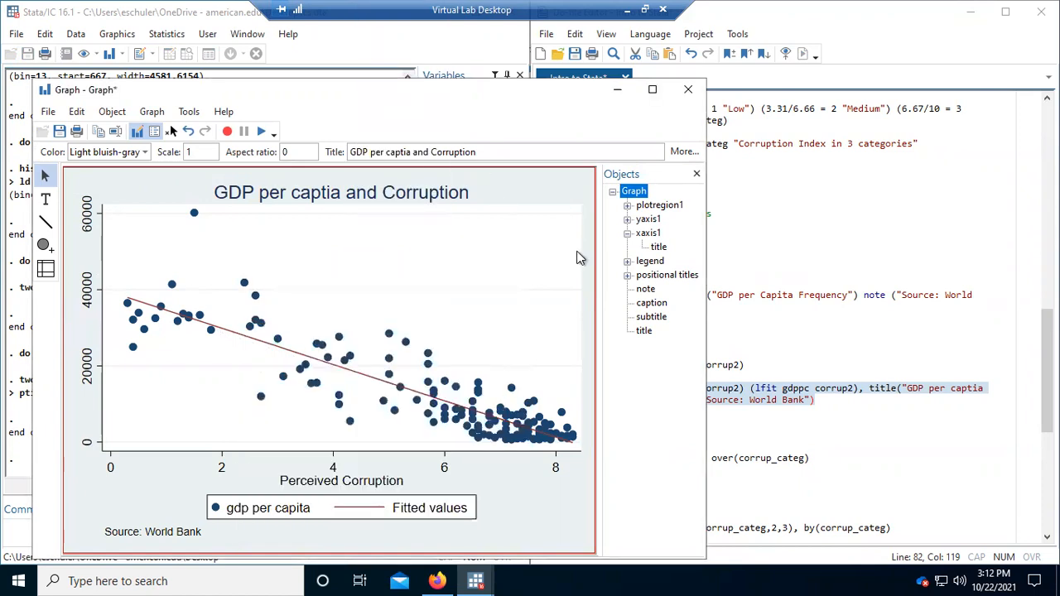
# Step: Set the scatter plot's y-axis title to "Gross Domestic Product Per Capita" in the Graph Editor
pyautogui.click(645, 220)
pyautogui.click(628, 220)
pyautogui.click(658, 234)
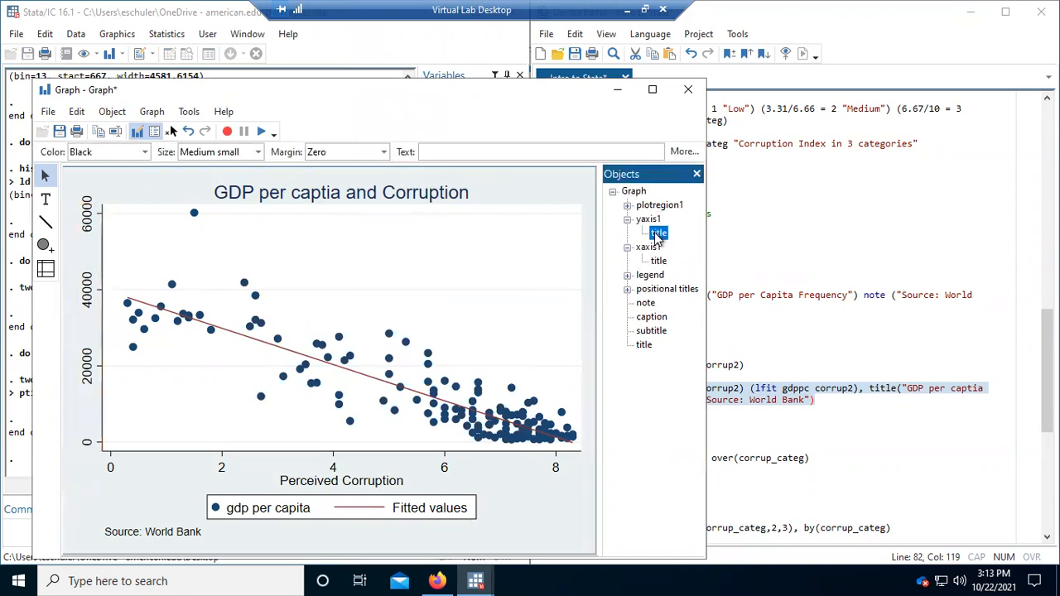
pyautogui.doubleClick(655, 234)
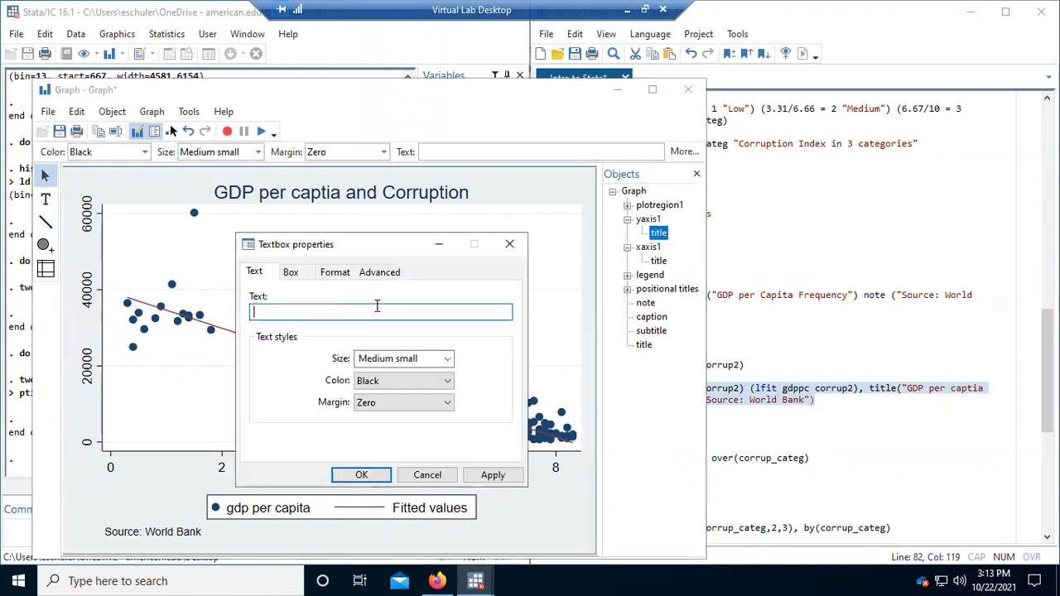
pyautogui.write('Gross Domestic Pr')
pyautogui.write('oduct')
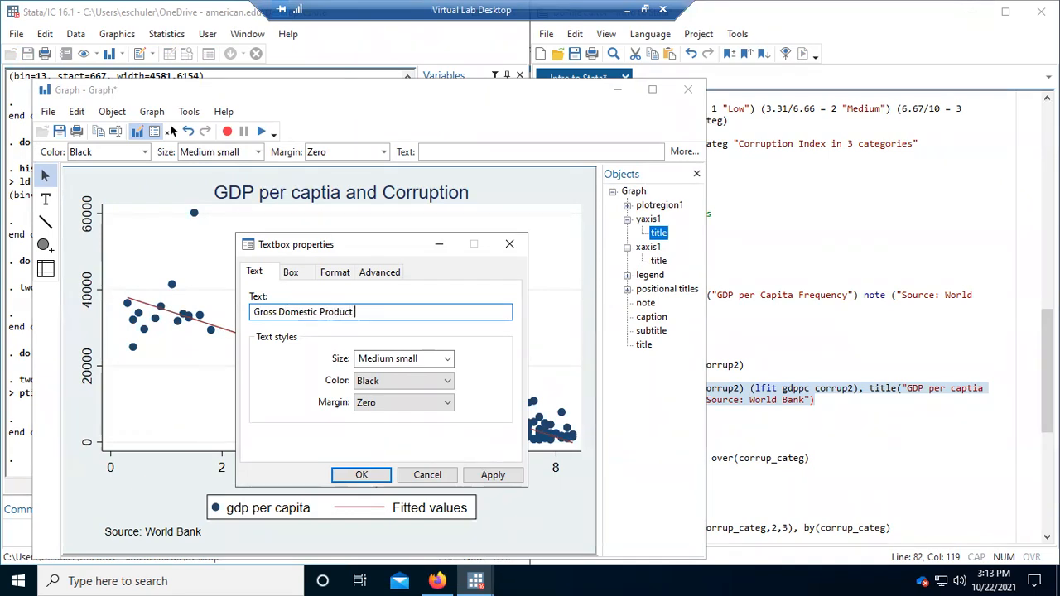
pyautogui.write(' Per Capita')
pyautogui.click(361, 474)
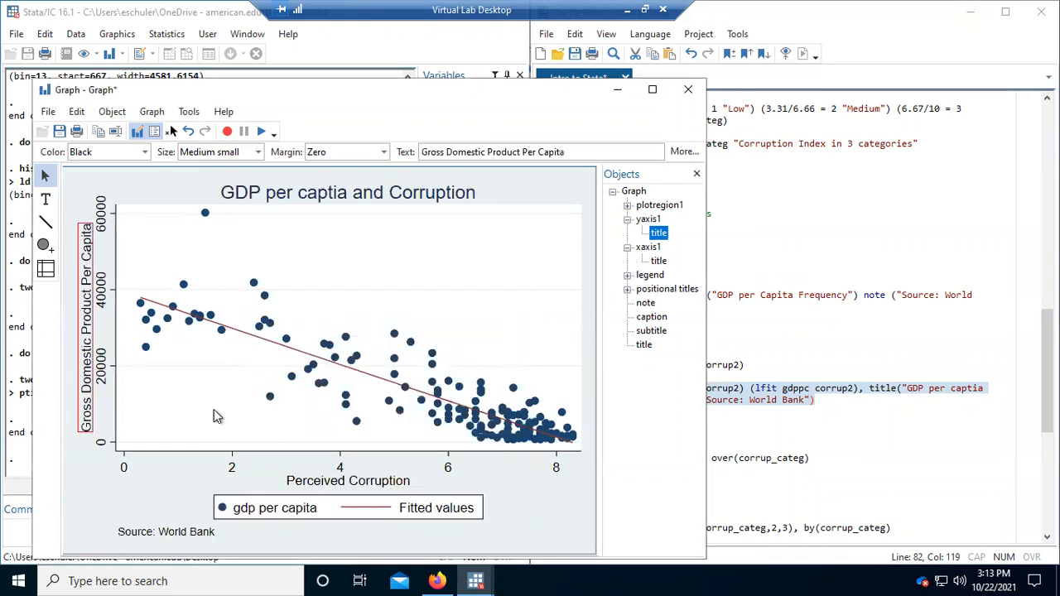
pyautogui.click(149, 495)
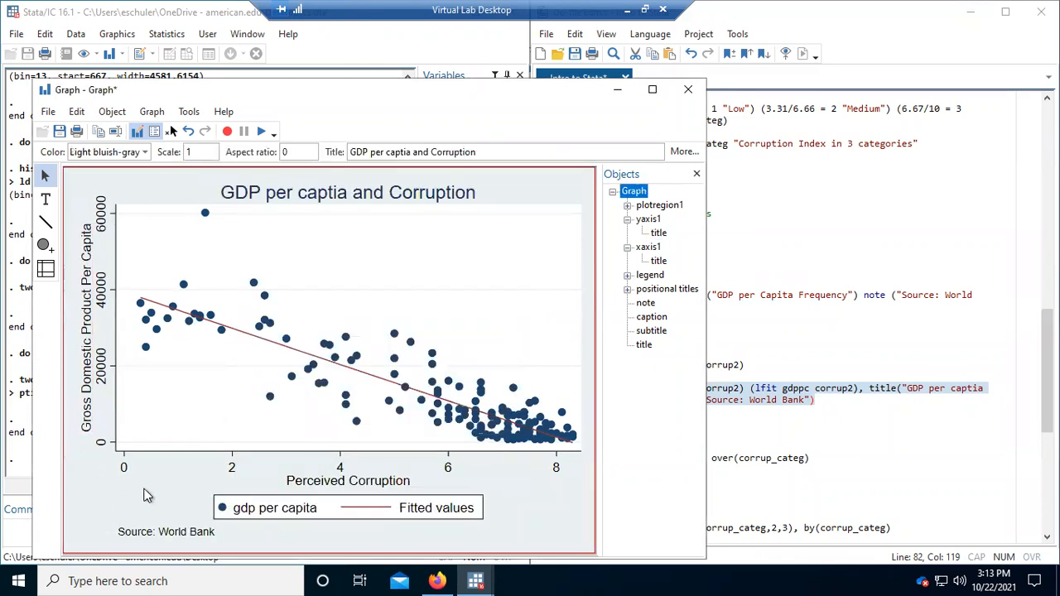
# Step: Save the edited graph to the Desktop as a Stata Graph (*.gph) file named "My awesome scatterplot"
pyautogui.click(59, 132)
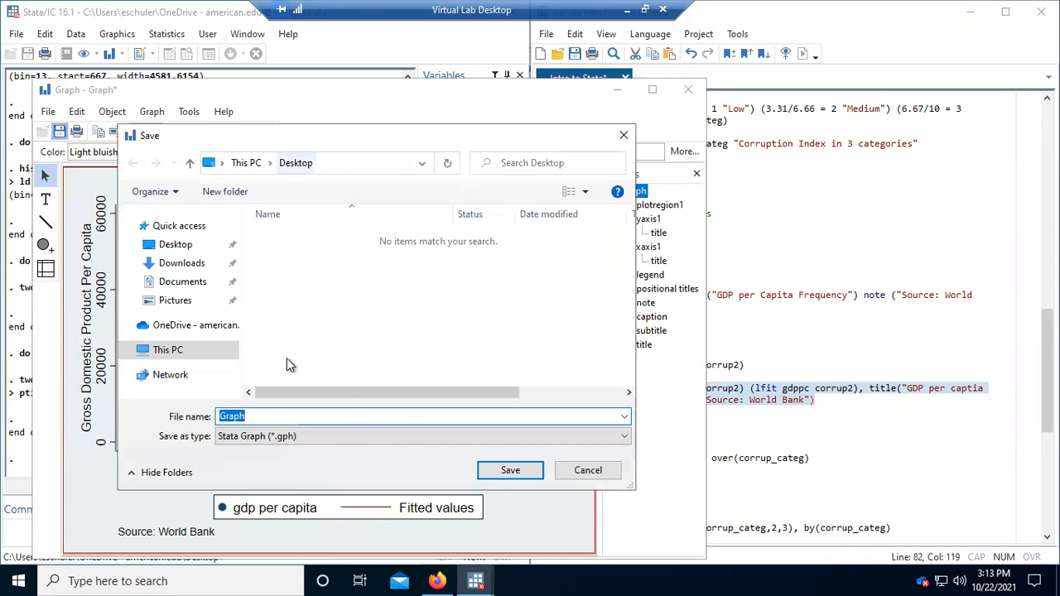
pyautogui.click(266, 417)
pyautogui.press('BackSpace')
pyautogui.press('BackSpace')
pyautogui.press('BackSpace')
pyautogui.press('BackSpace')
pyautogui.write('M')
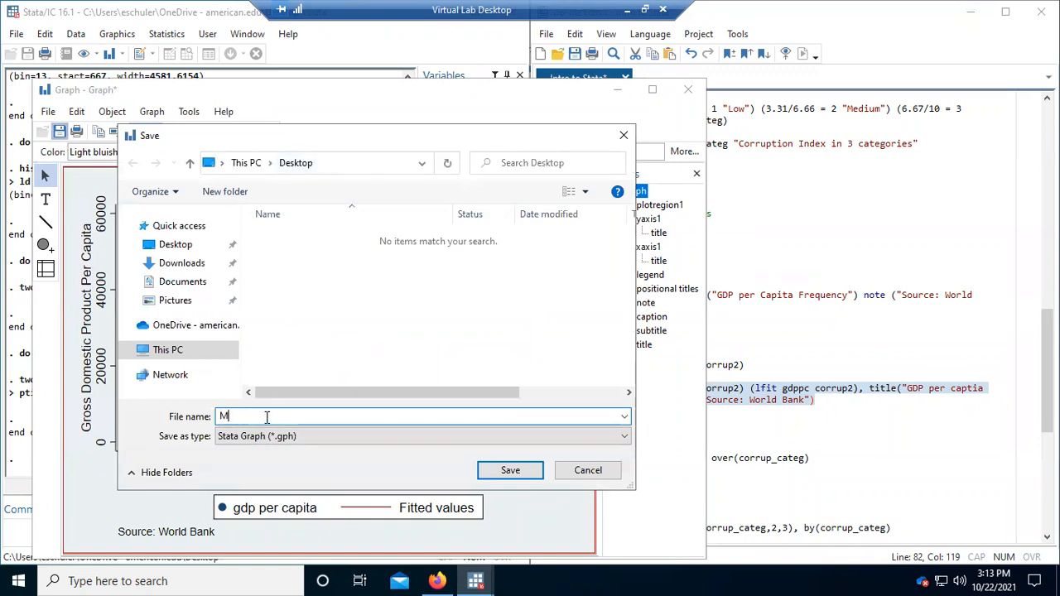
pyautogui.write('y awesome scatterplot')
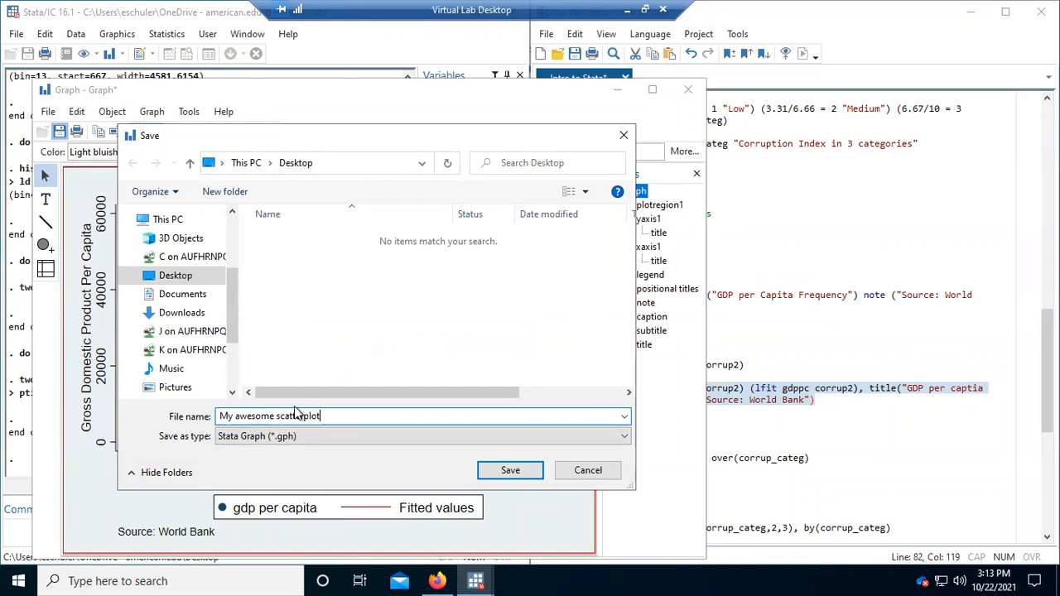
pyautogui.click(282, 442)
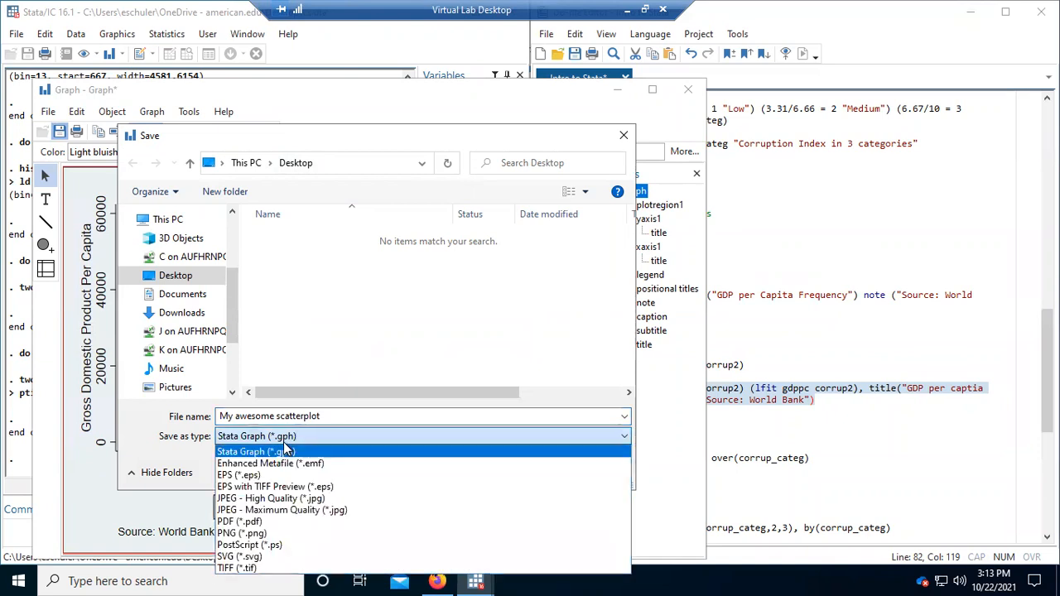
pyautogui.click(305, 434)
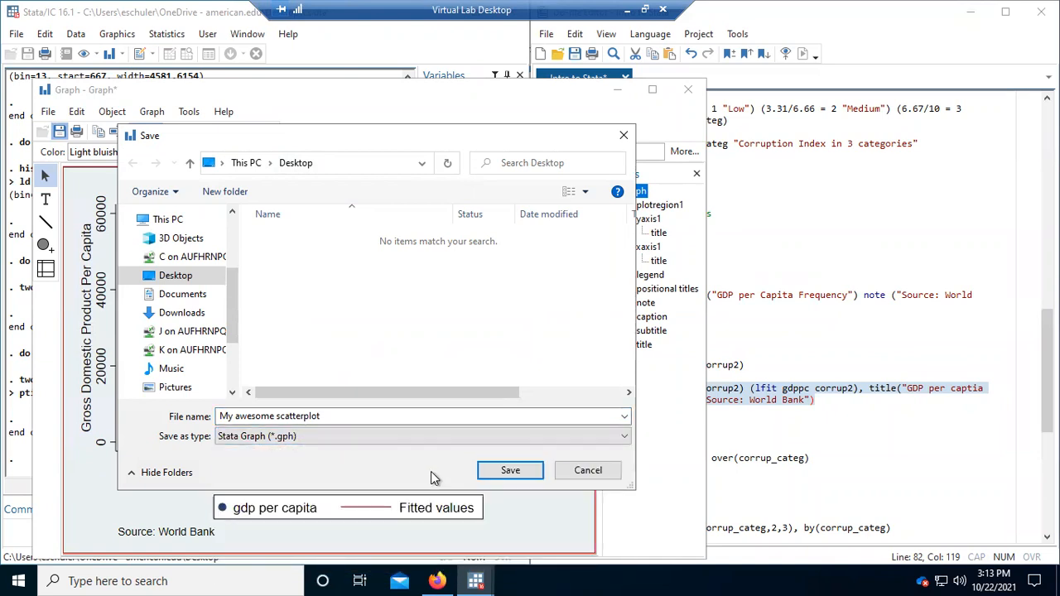
pyautogui.click(514, 473)
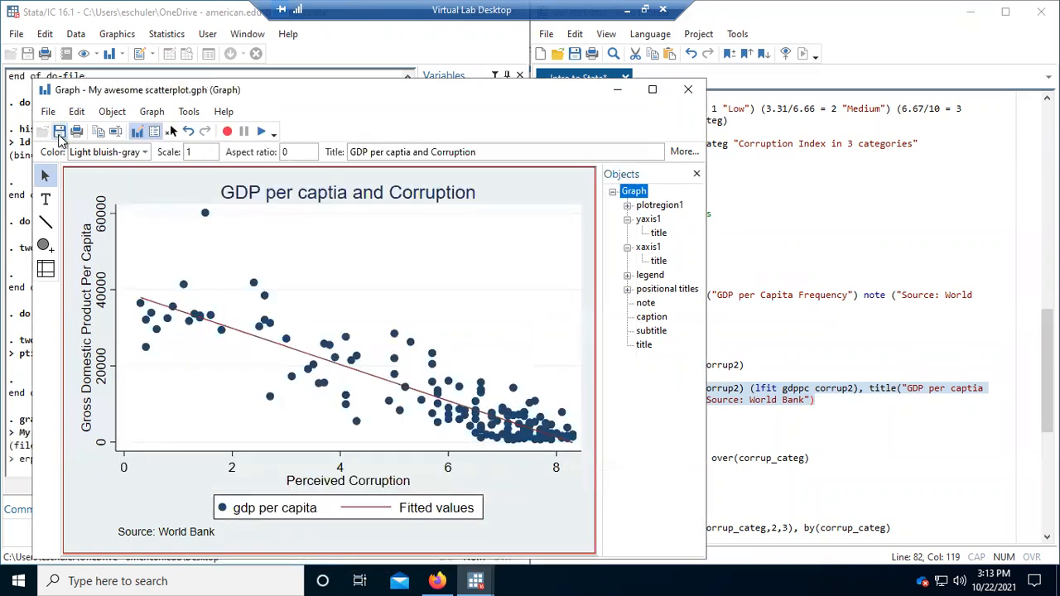
# Step: Save another copy of the graph as "My awesome scatterplot" in JPEG - High Quality (*.jpg) format
pyautogui.click(44, 115)
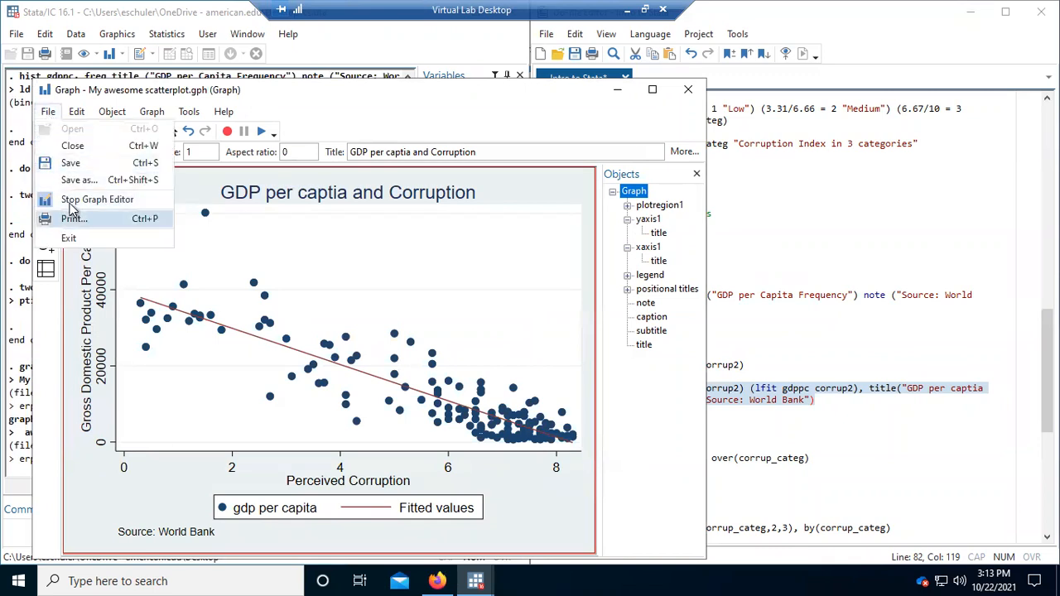
pyautogui.click(76, 177)
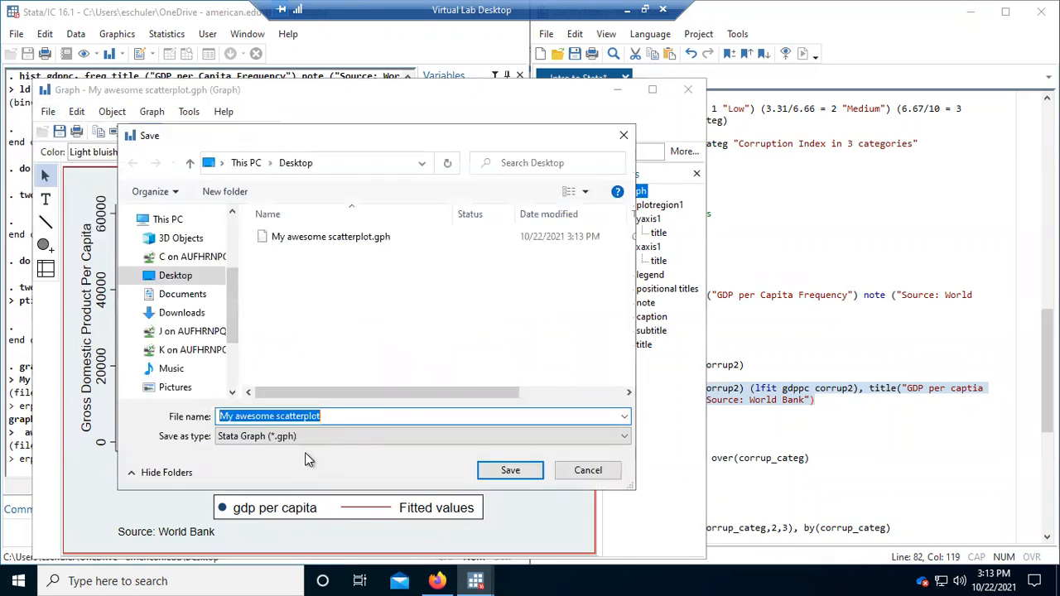
pyautogui.click(304, 435)
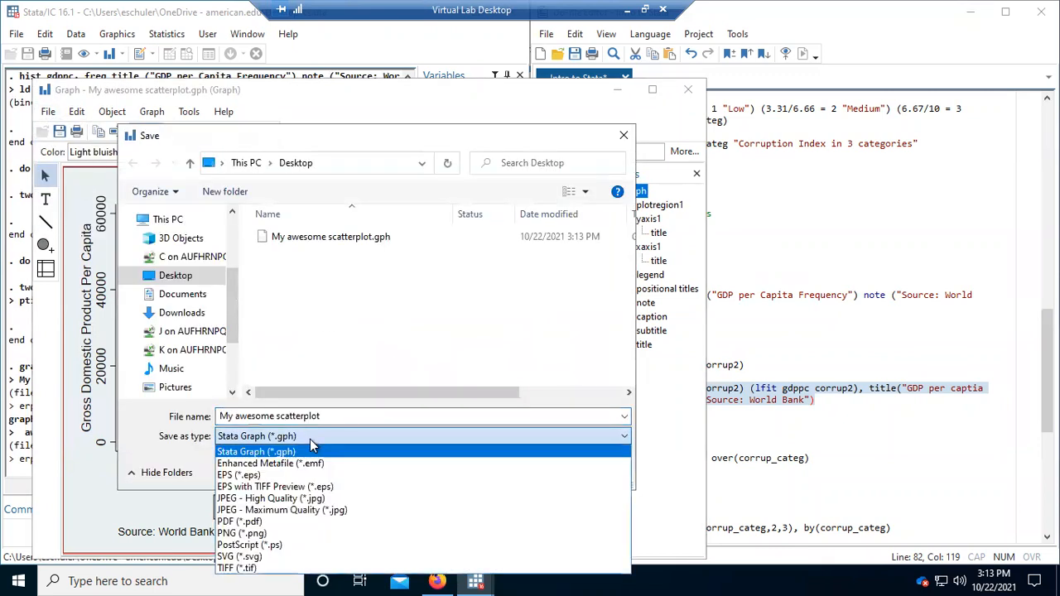
pyautogui.click(342, 499)
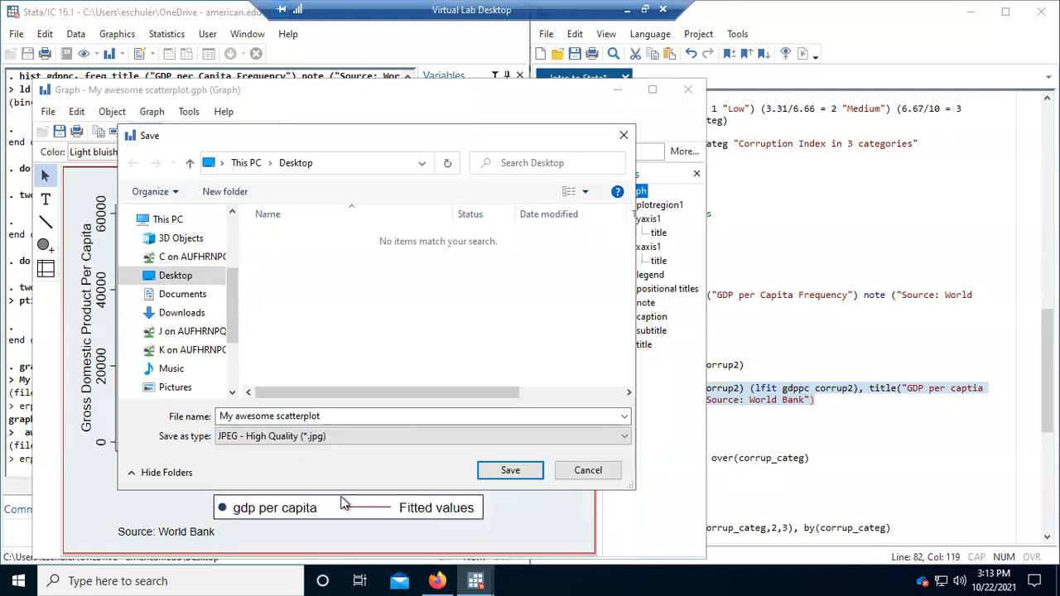
pyautogui.click(501, 480)
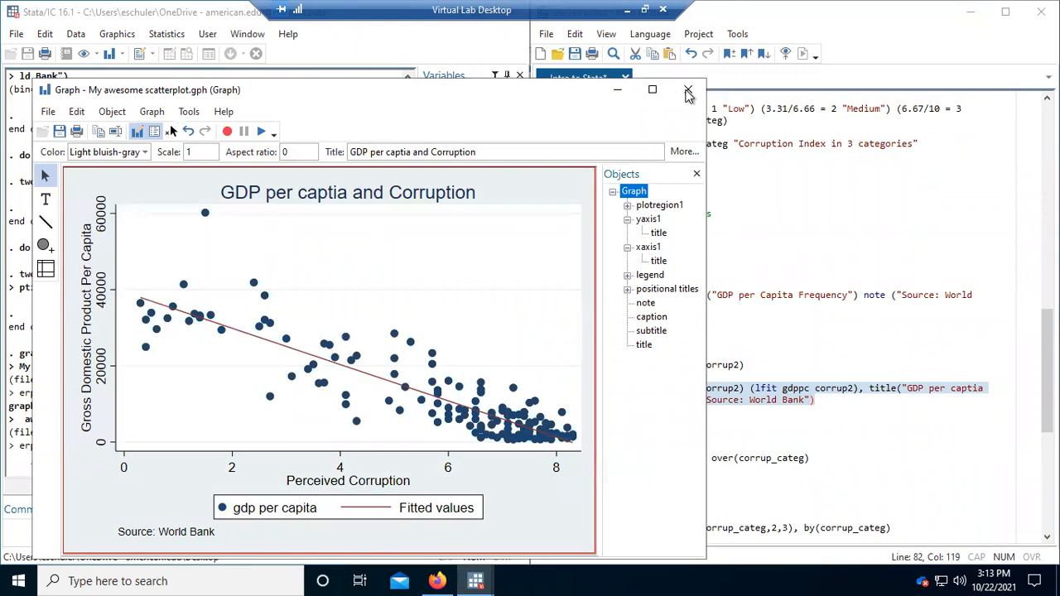
# Step: Close the graph and highlight the logged graph save and graph export commands in the results output
pyautogui.click(687, 90)
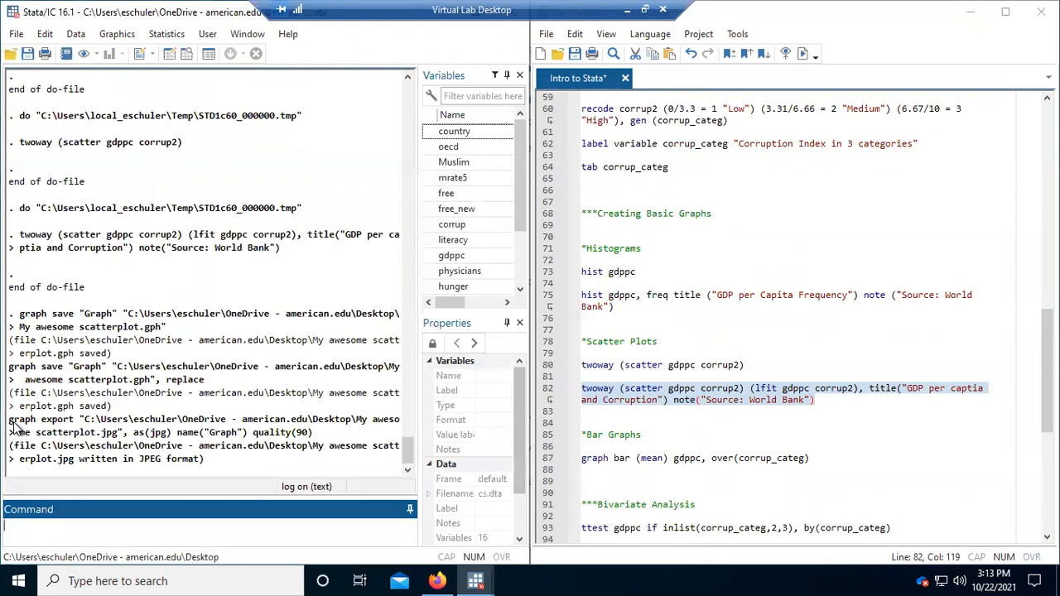
pyautogui.moveTo(10, 367); pyautogui.dragTo(103, 370)
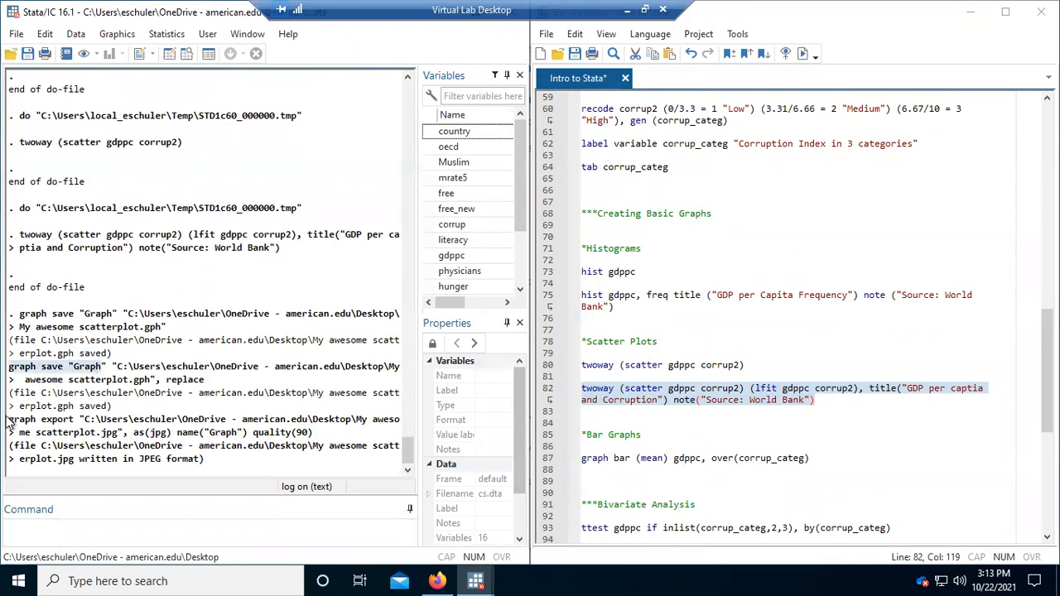
pyautogui.moveTo(12, 422); pyautogui.dragTo(80, 422)
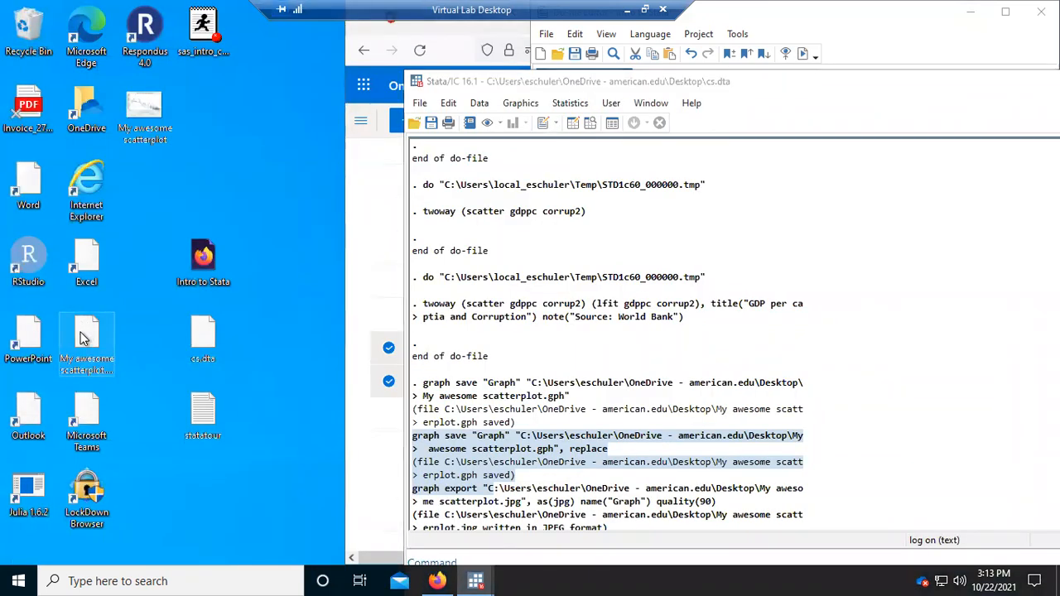
# Step: Move the saved .gph and JPEG scatterplot files near cs.dta on the desktop, and try opening the JPEG
pyautogui.moveTo(83, 338); pyautogui.dragTo(150, 321)
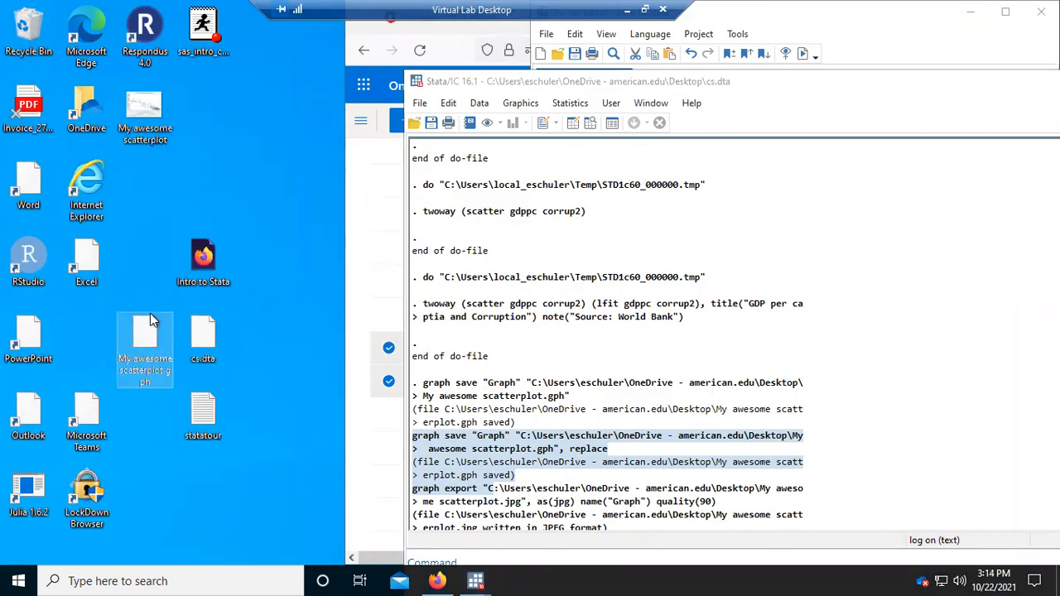
pyautogui.doubleClick(143, 113)
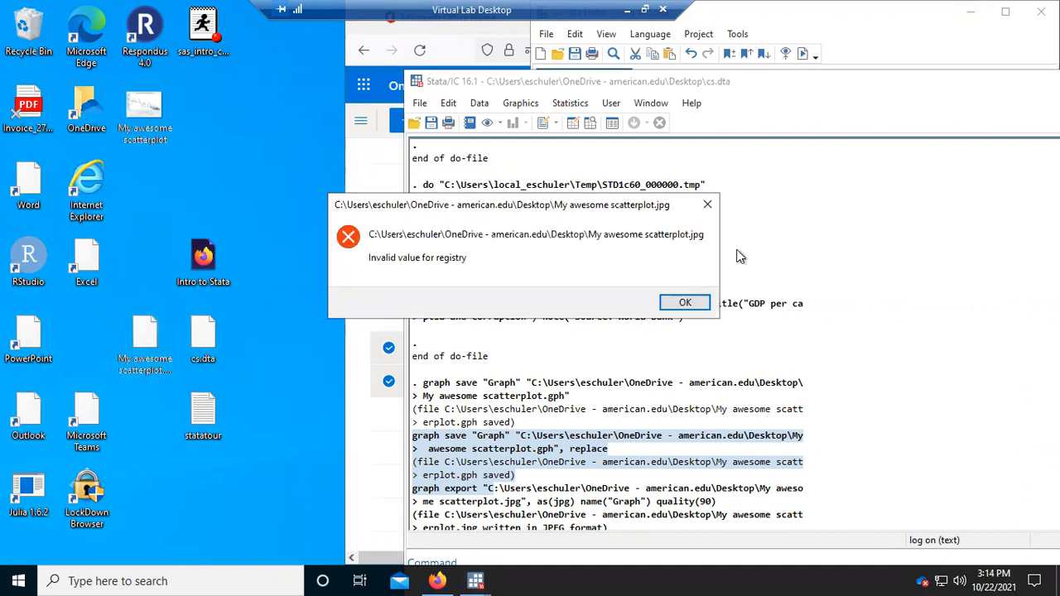
pyautogui.click(707, 204)
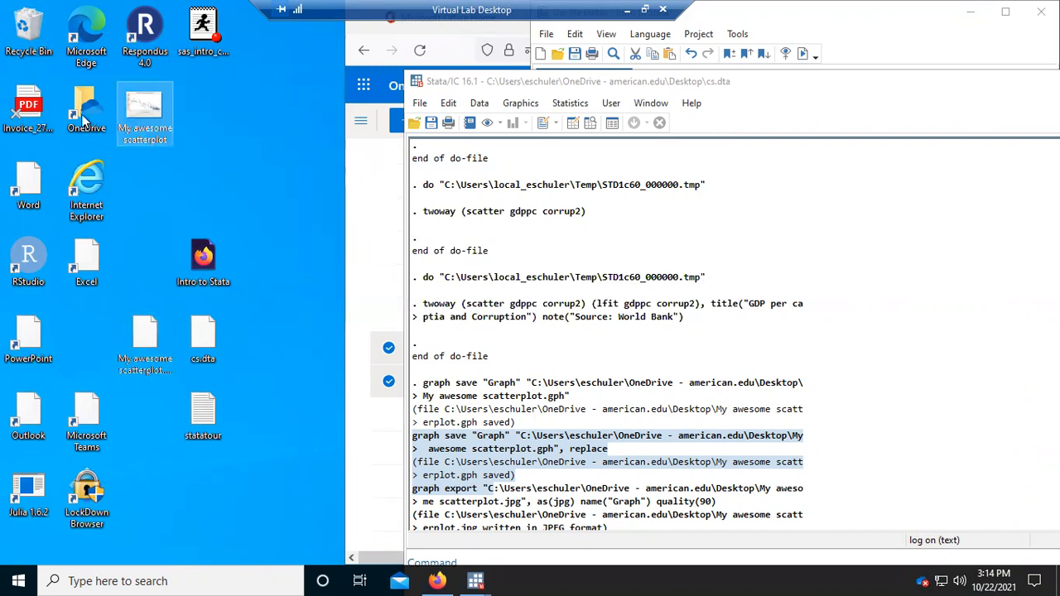
pyautogui.moveTo(138, 136); pyautogui.dragTo(145, 265)
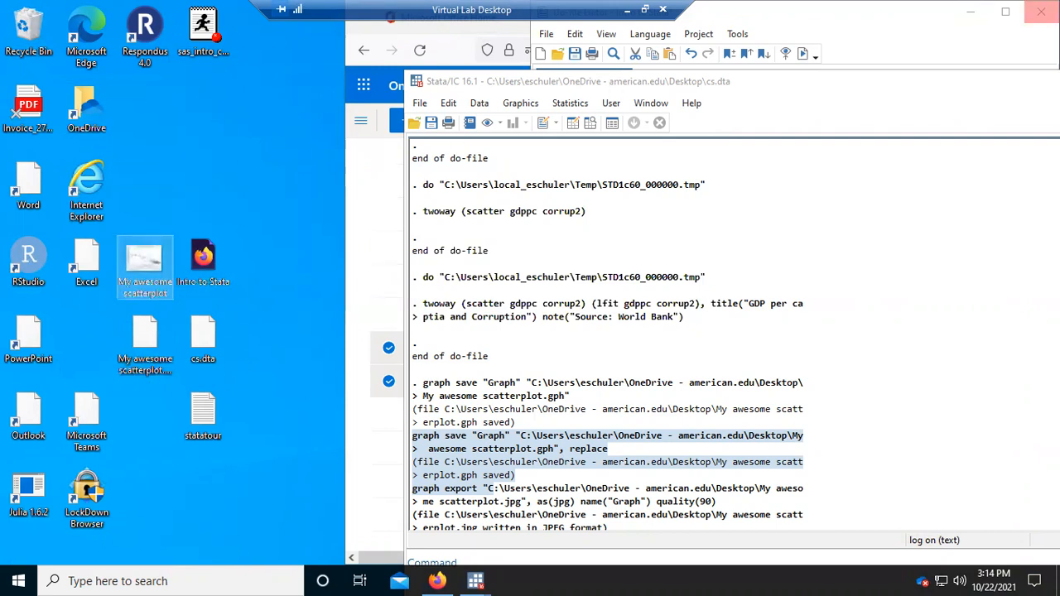
# Step: Arrange the main Stata window and the Do-file Editor side by side again
pyautogui.moveTo(621, 74); pyautogui.dragTo(457, 211)
pyautogui.moveTo(853, 145); pyautogui.dragTo(984, 11)
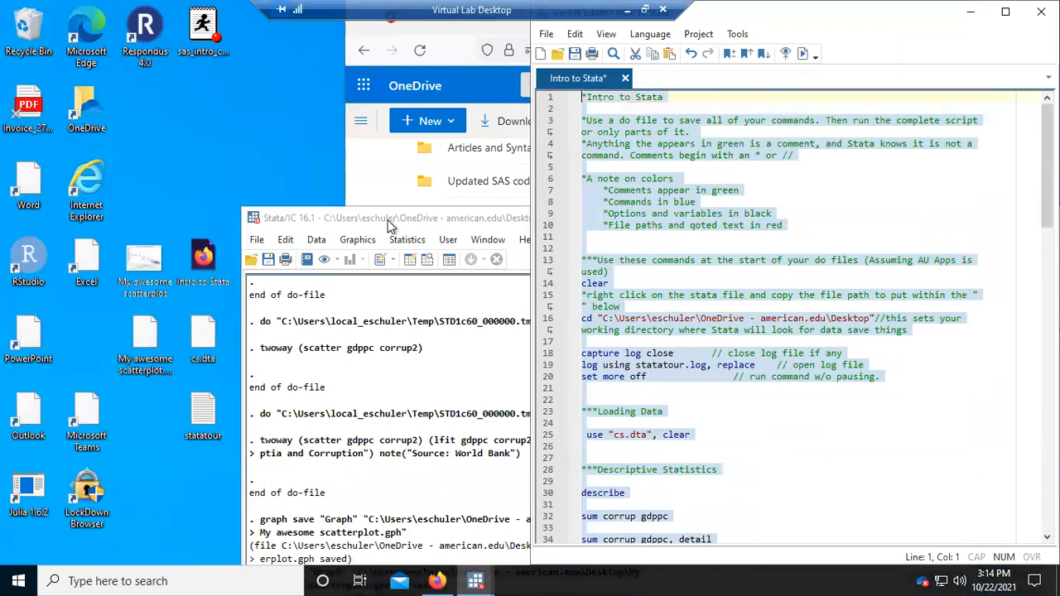
pyautogui.moveTo(389, 219); pyautogui.dragTo(6, 208)
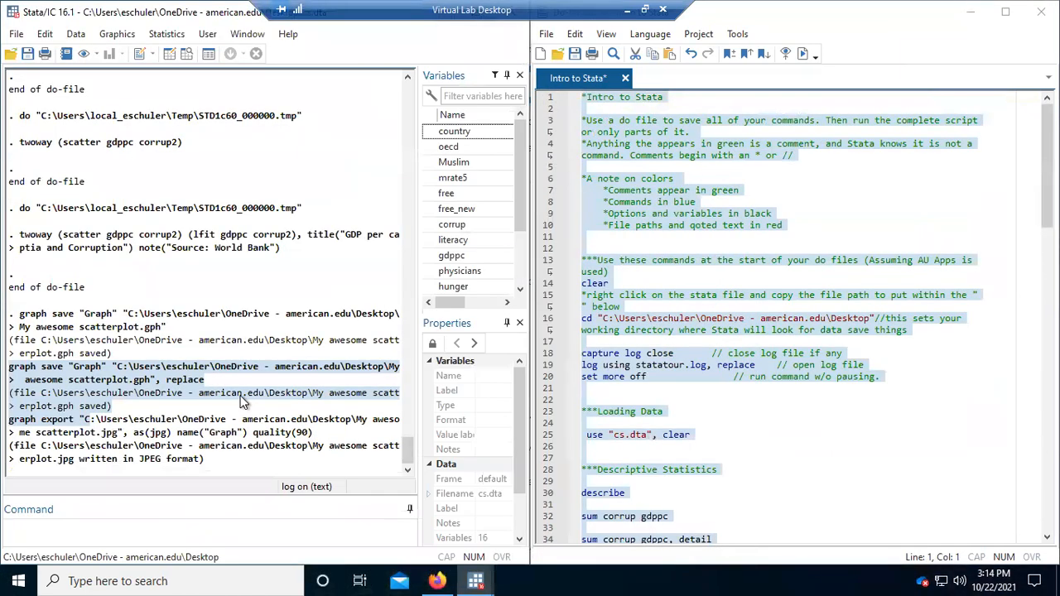
# Step: Select the do-file's twoway command that plots gdppc against corrup2 with an lfit line, title and source note
pyautogui.click(795, 490)
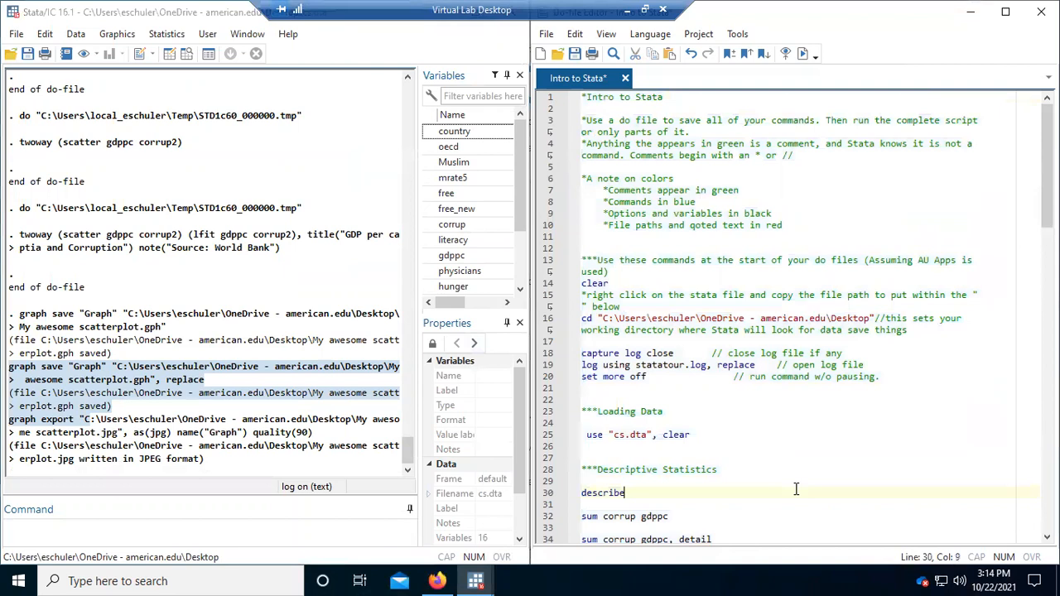
pyautogui.scroll(-18, 795, 489)
pyautogui.scroll(-1, 796, 489)
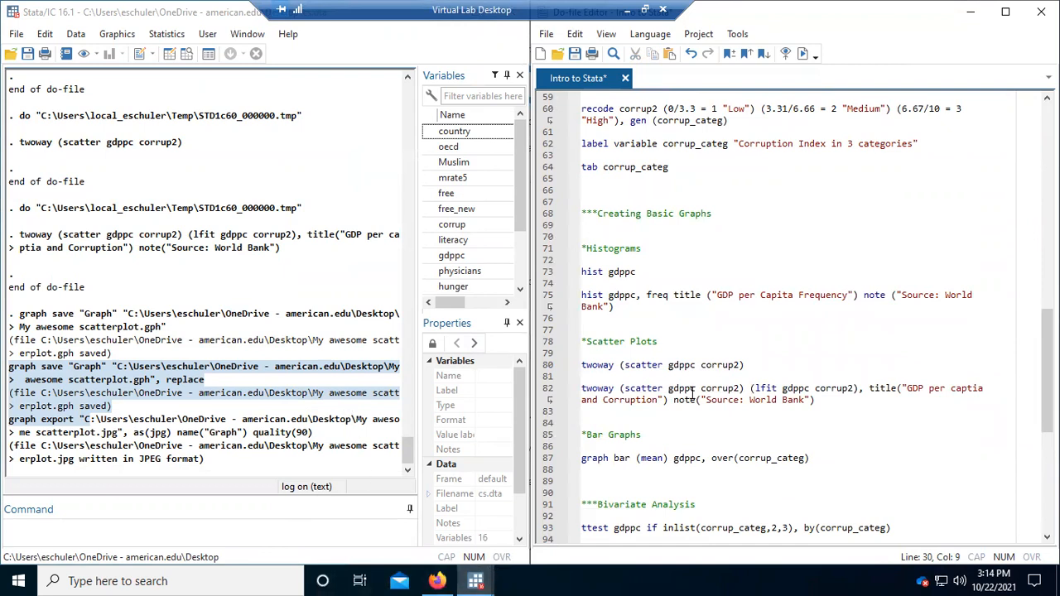
pyautogui.click(573, 386)
pyautogui.moveTo(573, 384); pyautogui.dragTo(576, 377)
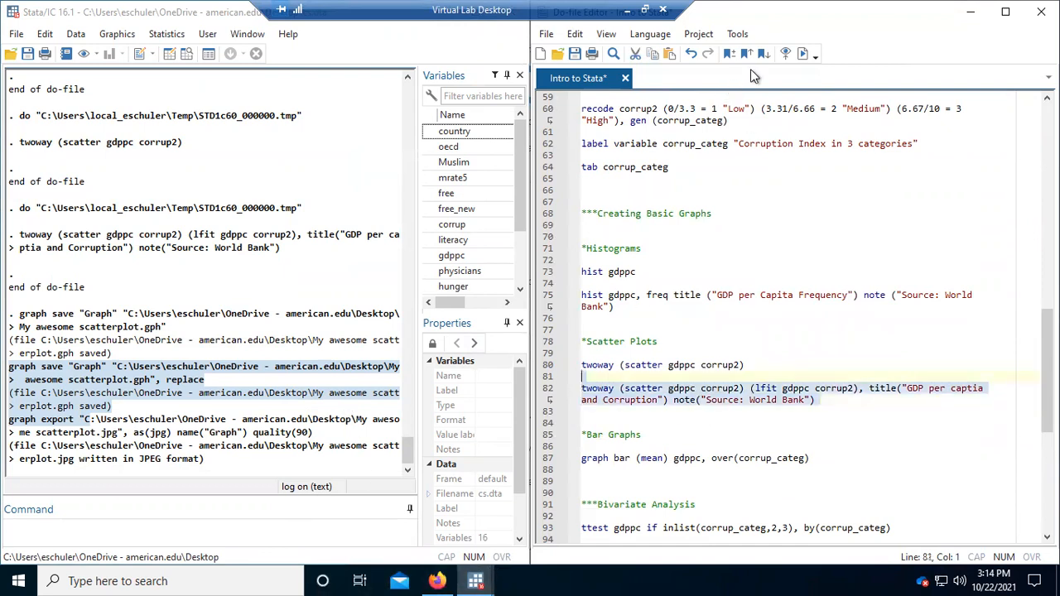
pyautogui.click(784, 55)
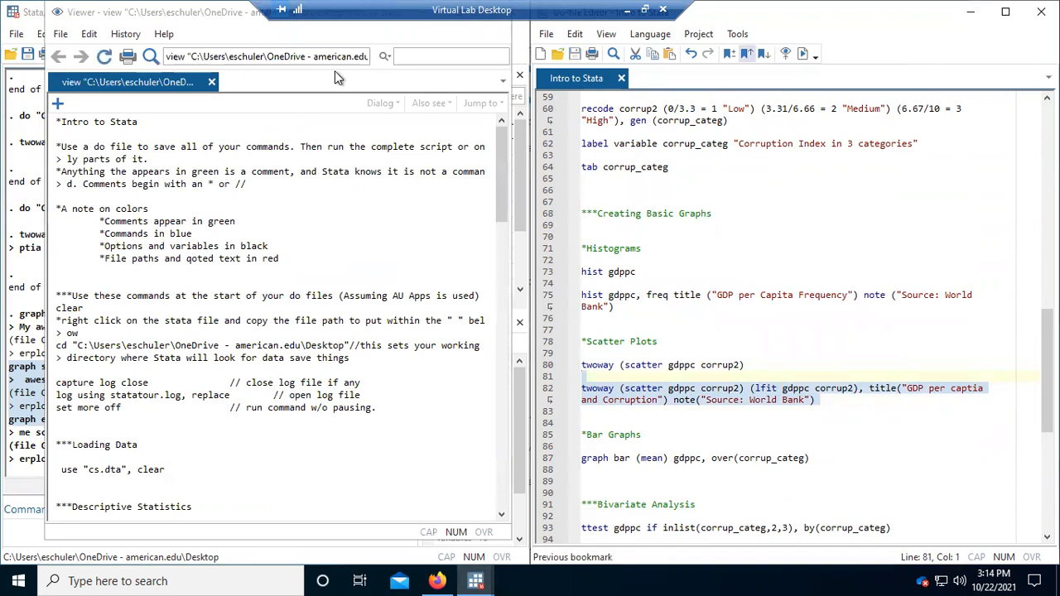
pyautogui.moveTo(186, 12); pyautogui.dragTo(176, 187)
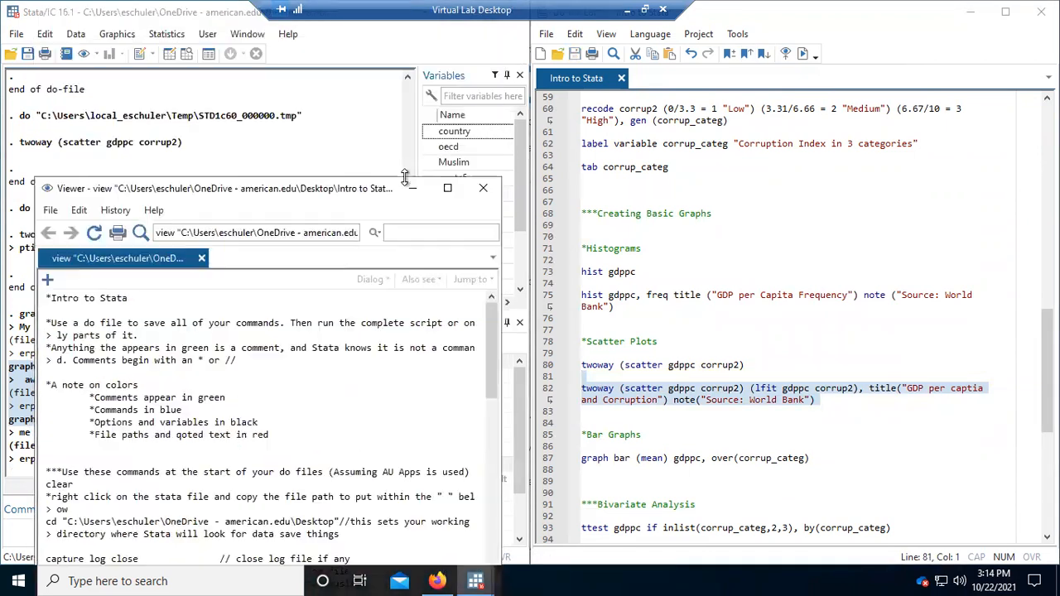
pyautogui.click(484, 188)
# Step: Run the selected twoway scatter and lfit command, and close the resulting graph
pyautogui.click(802, 53)
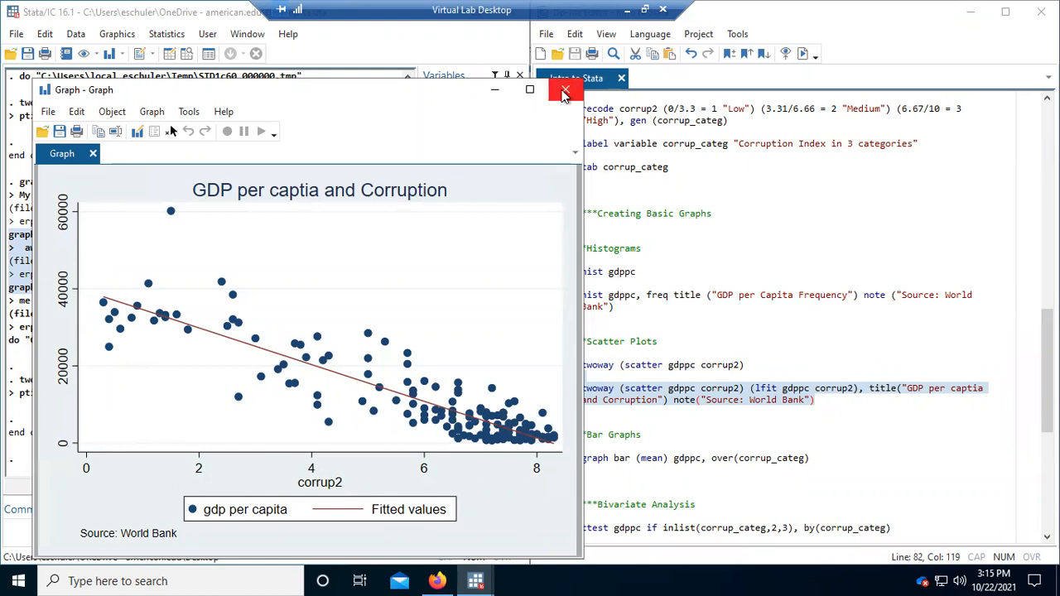
pyautogui.click(564, 92)
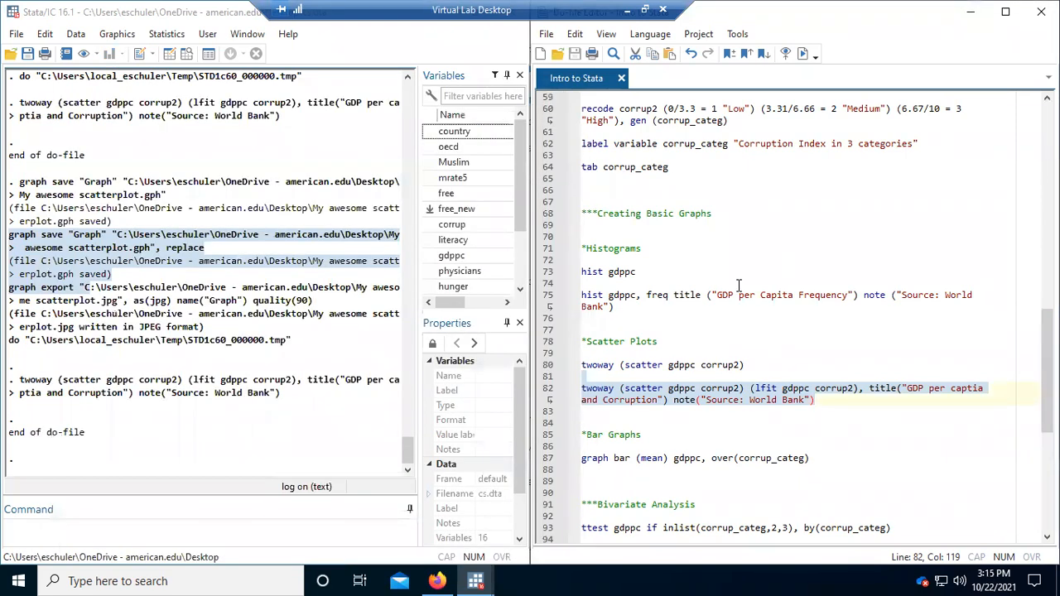
# Step: Run the do-file's graph bar command for mean gdppc over corrup_categ, and close the resulting graph
pyautogui.scroll(-1, 745, 298)
pyautogui.click(797, 379)
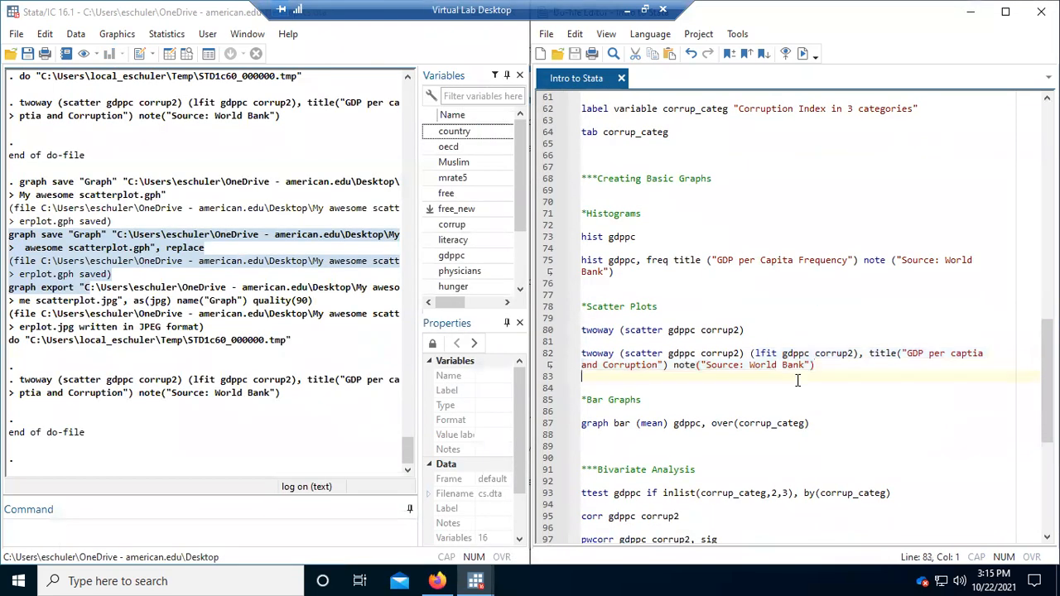
pyautogui.moveTo(582, 423); pyautogui.dragTo(618, 423)
pyautogui.doubleClick(620, 422)
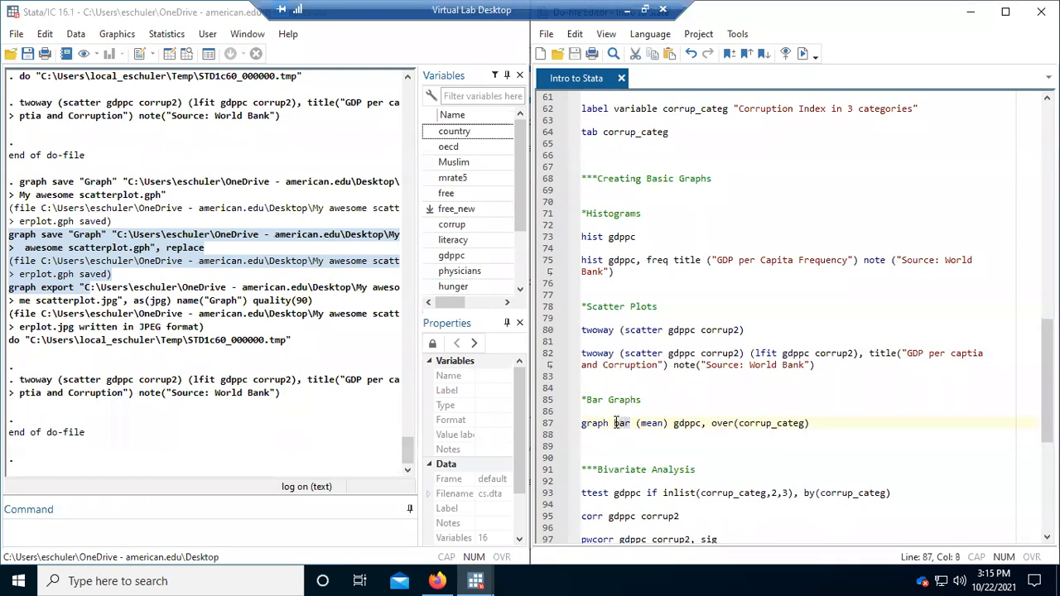
pyautogui.click(653, 425)
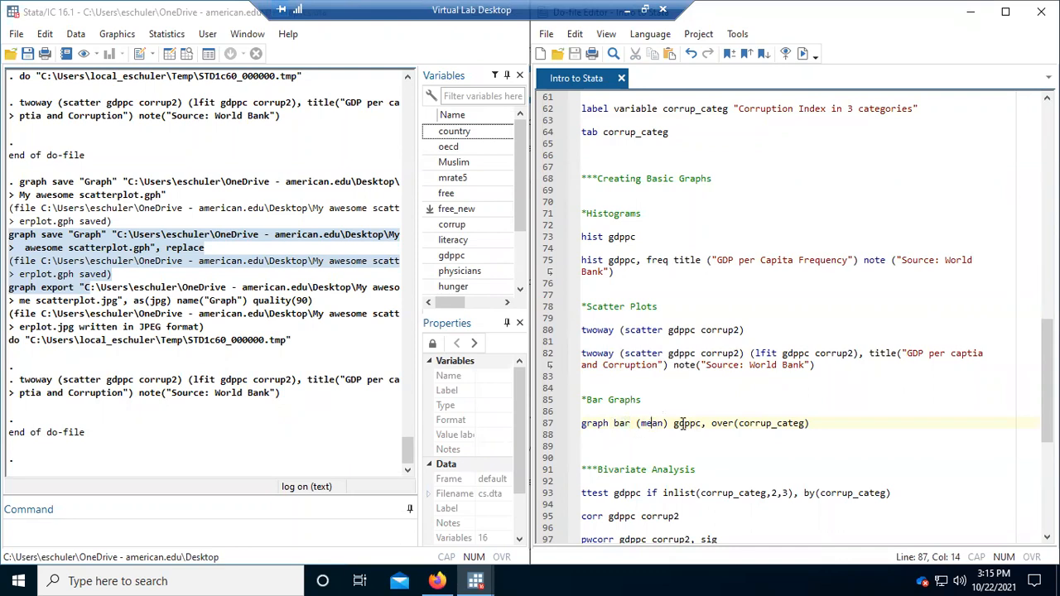
pyautogui.click(726, 424)
pyautogui.tripleClick(770, 418)
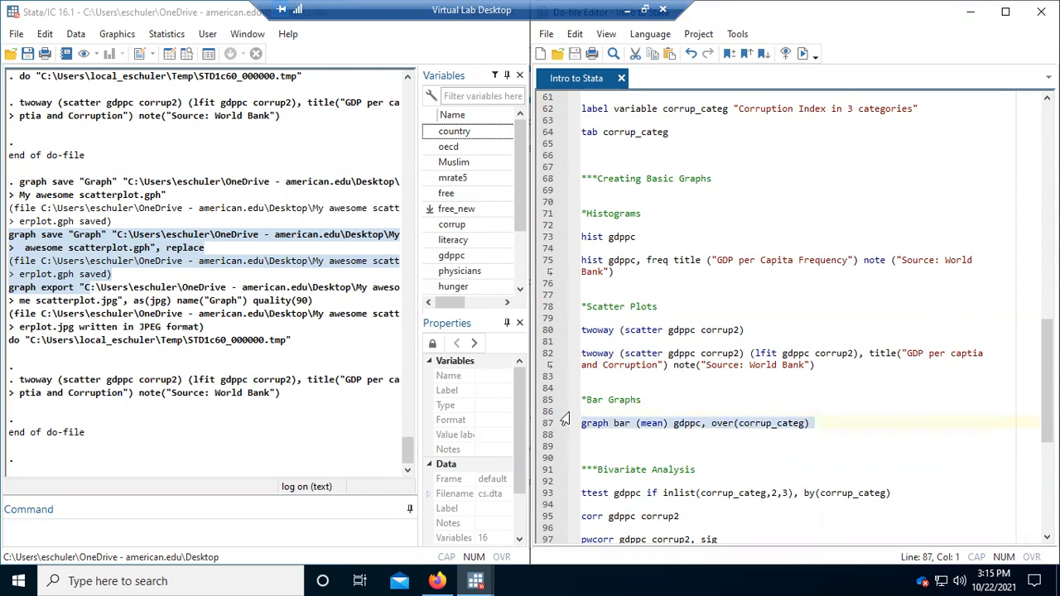
pyautogui.click(801, 53)
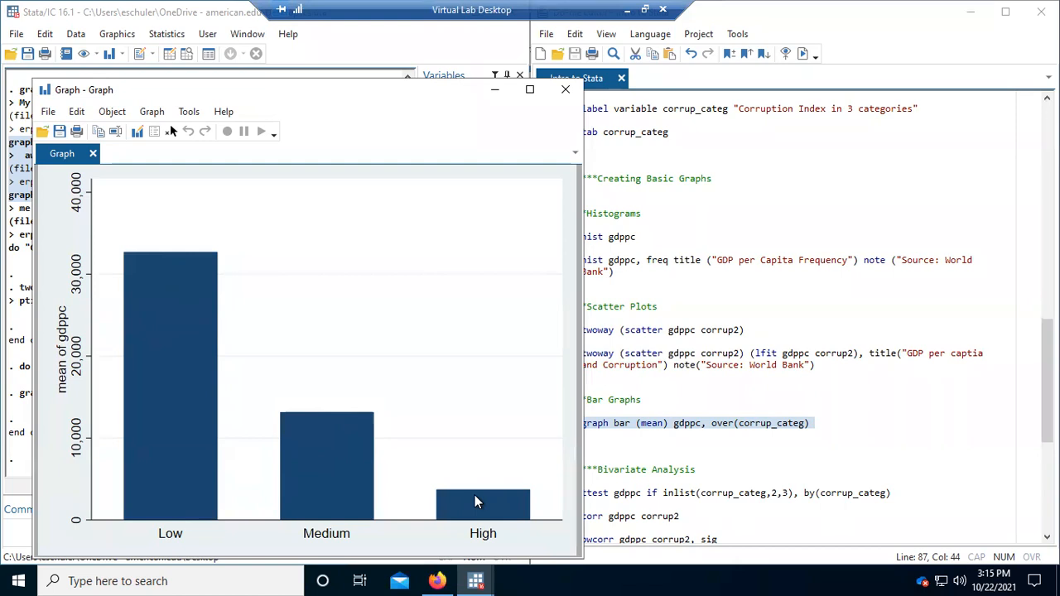
pyautogui.click(566, 89)
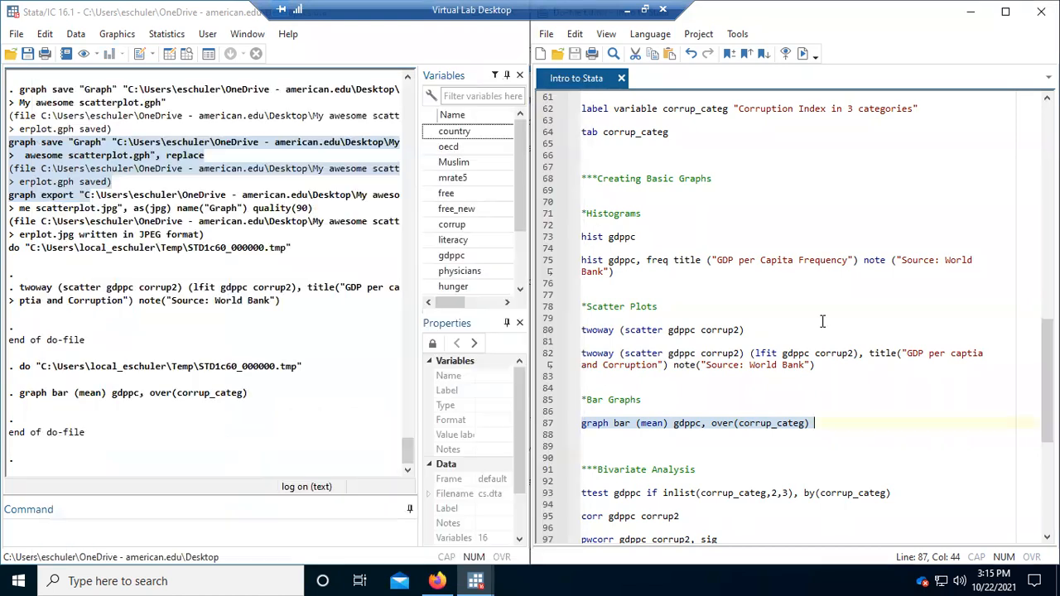
# Step: Run the bar graph command again, move the graph window clear of the do-file text to examine the bars, and close it
pyautogui.scroll(-2, 822, 321)
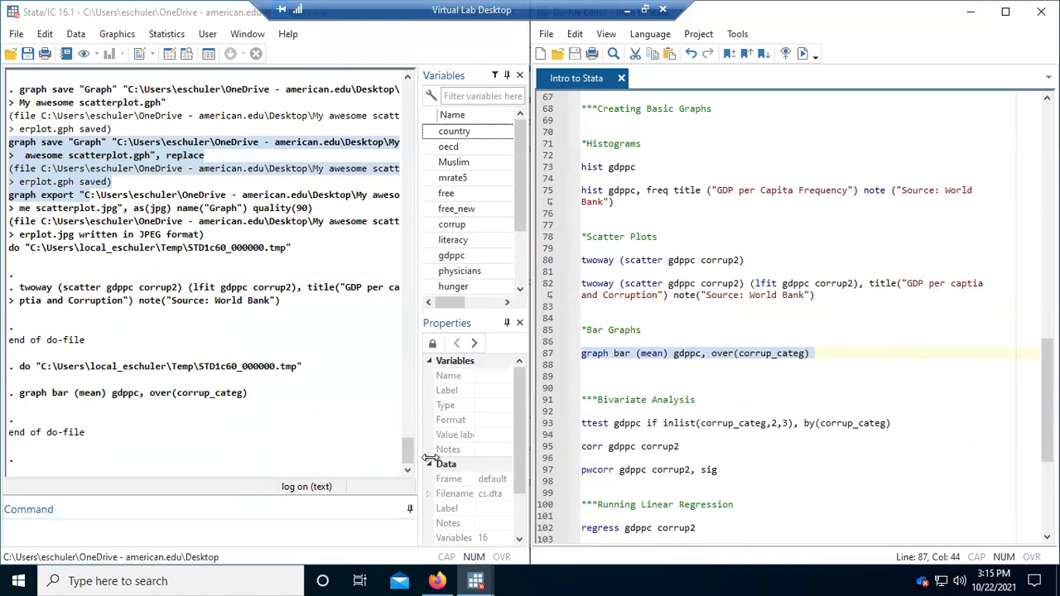
pyautogui.click(802, 53)
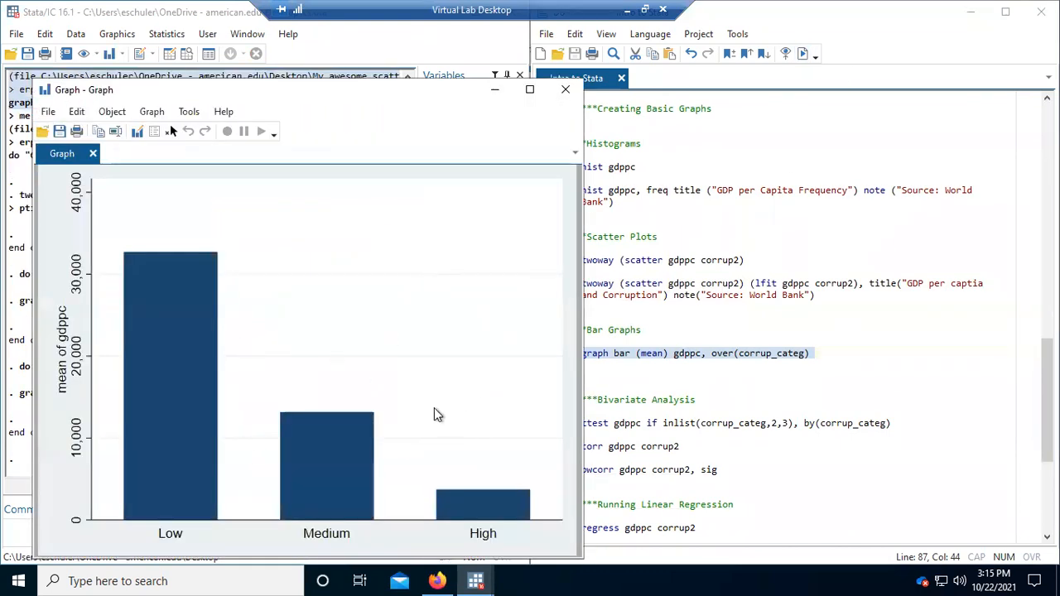
pyautogui.moveTo(406, 97); pyautogui.dragTo(370, 78)
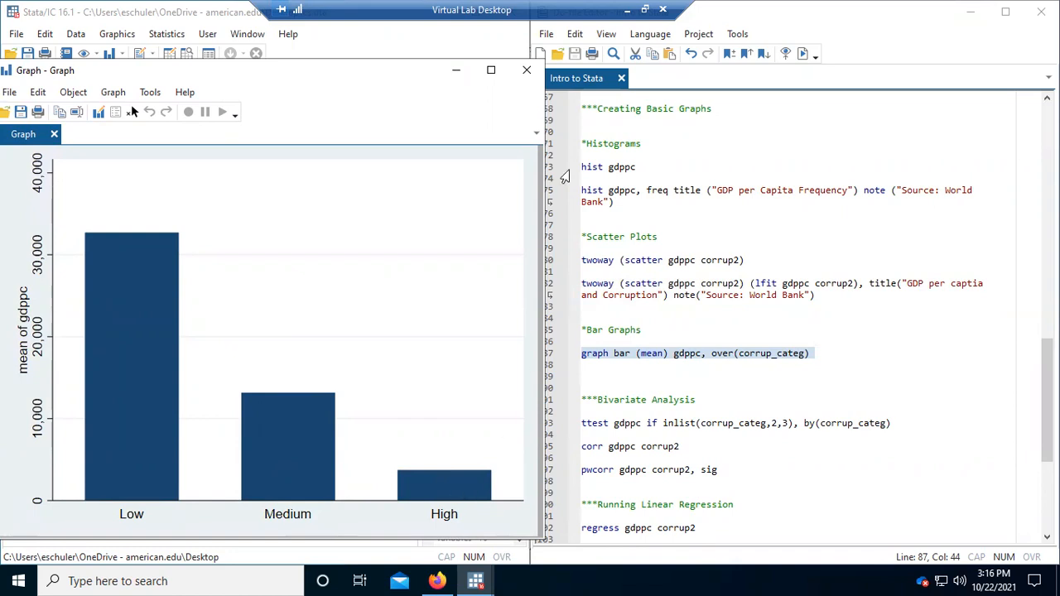
pyautogui.click(527, 69)
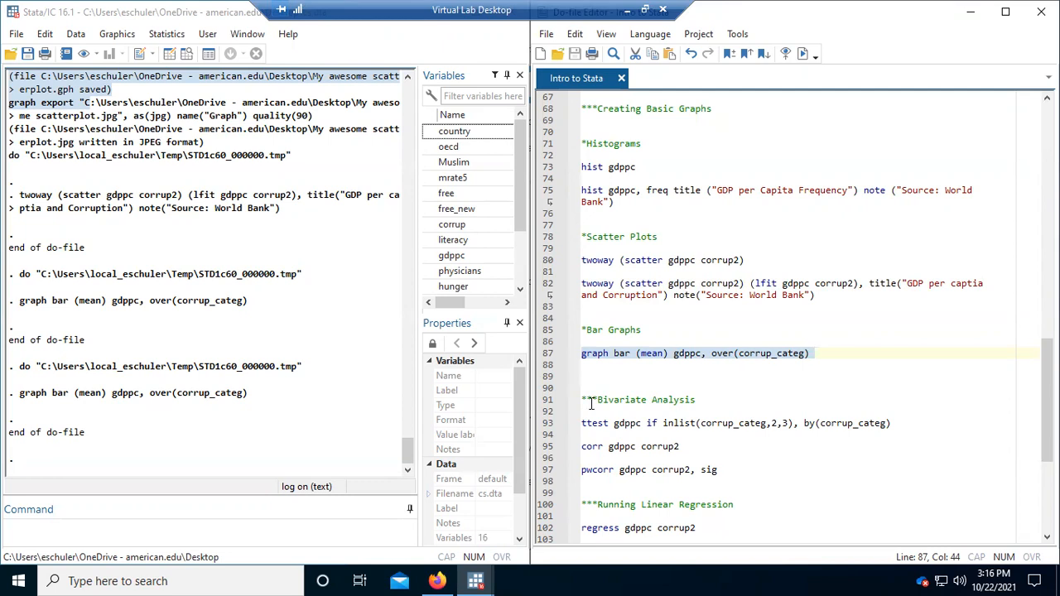
# Step: Run the do-file's ttest of gdppc by corrup_categ, restricted with inlist to categories 2 and 3
pyautogui.click(668, 423)
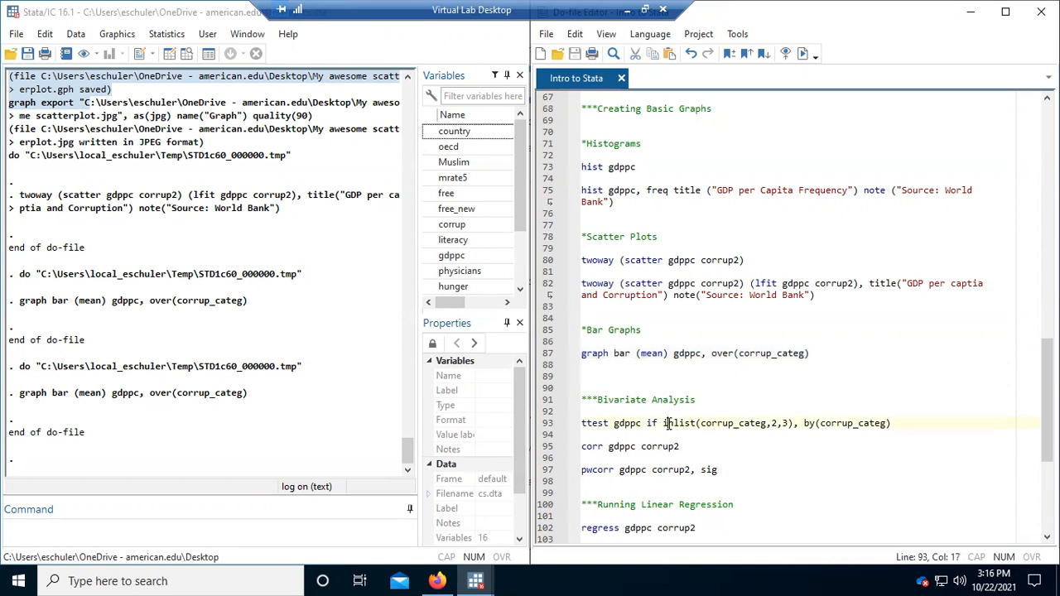
pyautogui.moveTo(664, 423); pyautogui.dragTo(776, 427)
pyautogui.click(781, 423)
pyautogui.moveTo(771, 423); pyautogui.dragTo(777, 423)
pyautogui.write(',')
pyautogui.moveTo(915, 423); pyautogui.dragTo(581, 423)
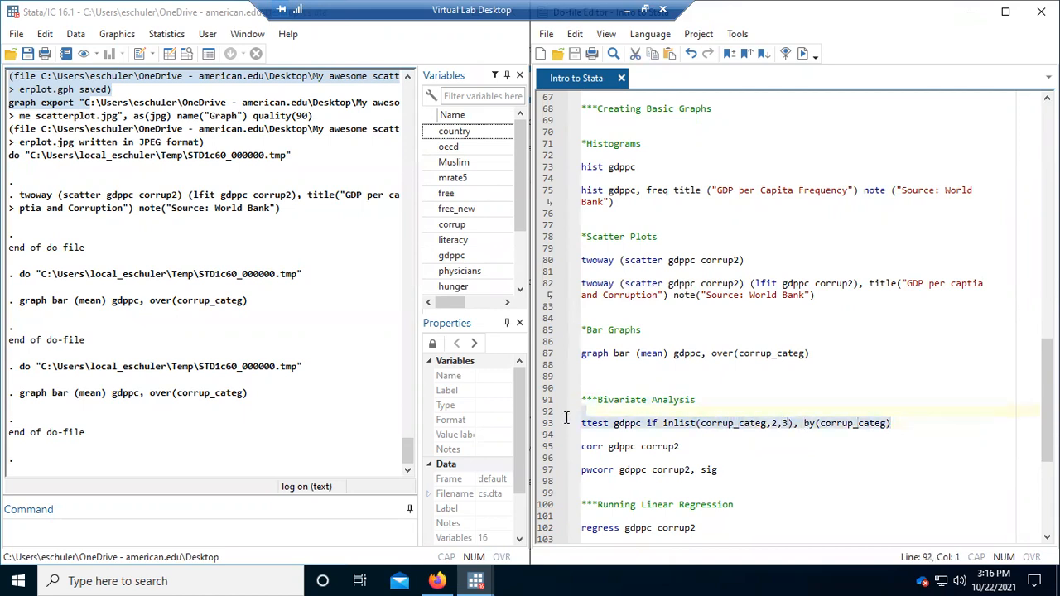
pyautogui.click(815, 68)
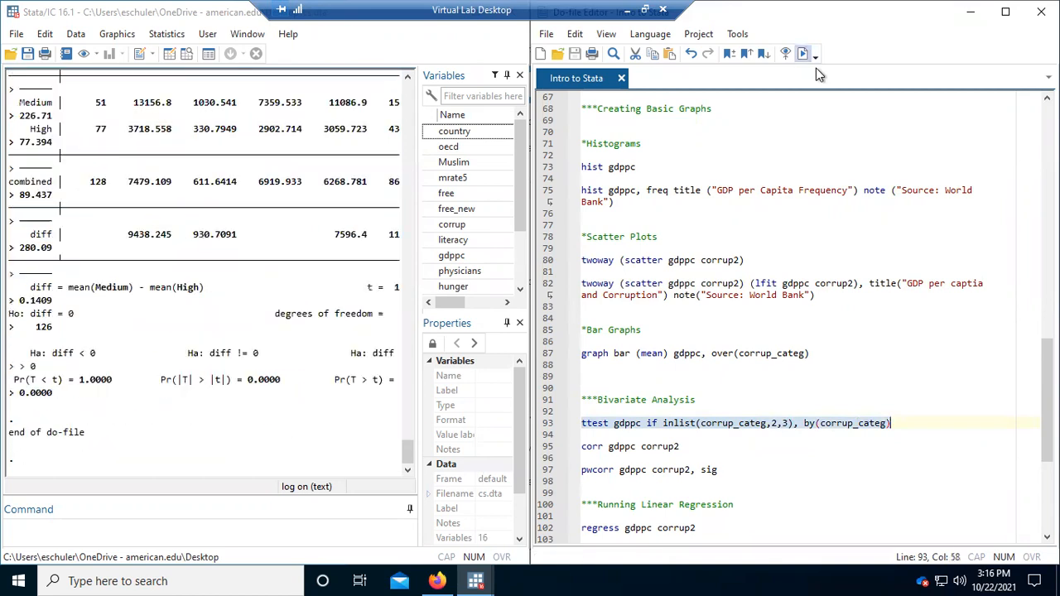
# Step: Maximize the main Stata window, bring the Do-file Editor back in front, and rerun the ttest so its table fits the wider results area
pyautogui.moveTo(383, 156); pyautogui.dragTo(260, 187)
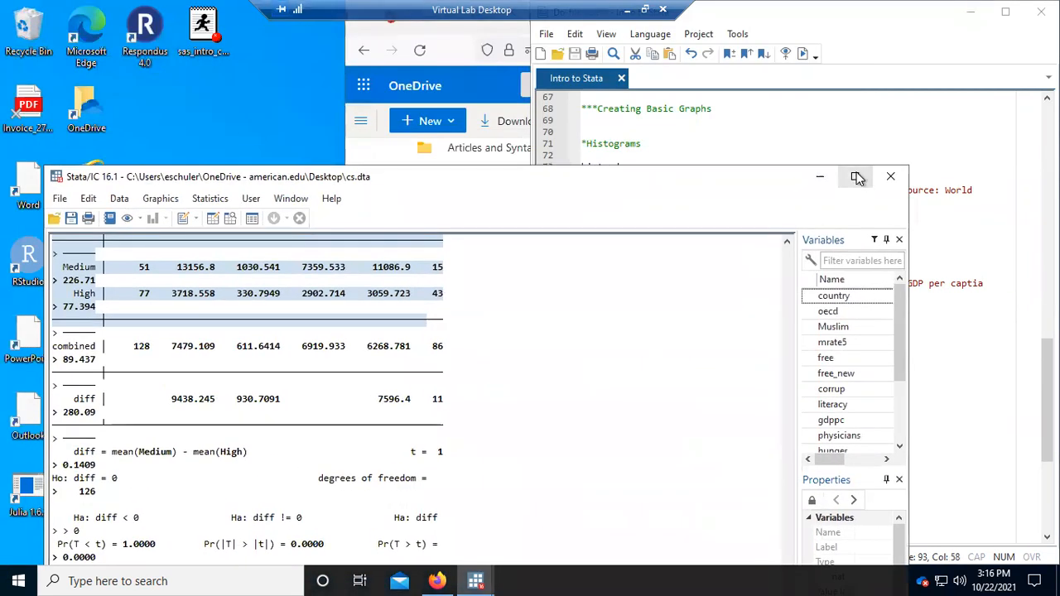
pyautogui.click(856, 177)
pyautogui.moveTo(477, 579)
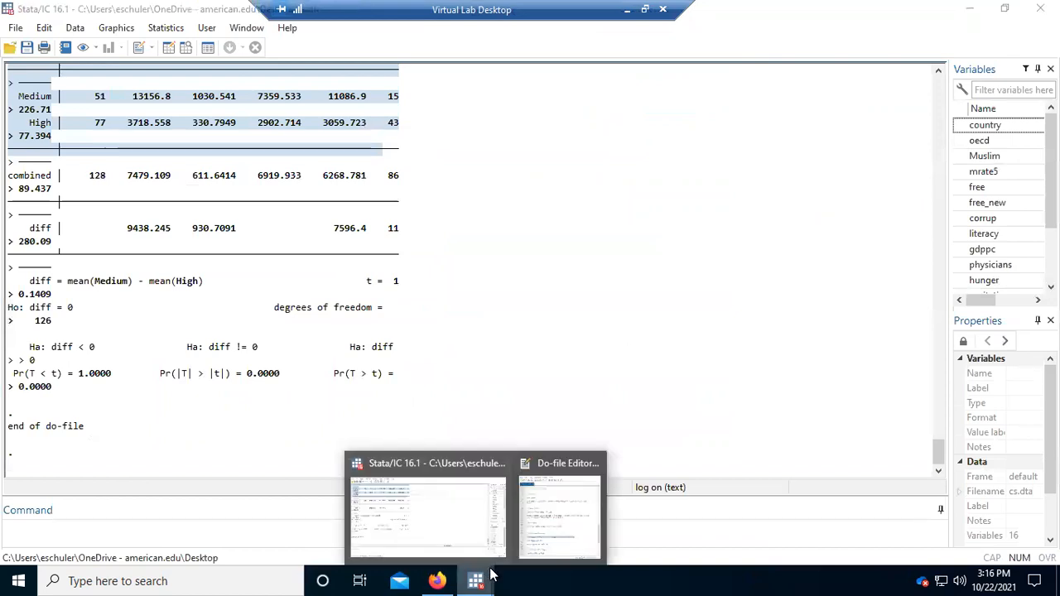
pyautogui.click(558, 518)
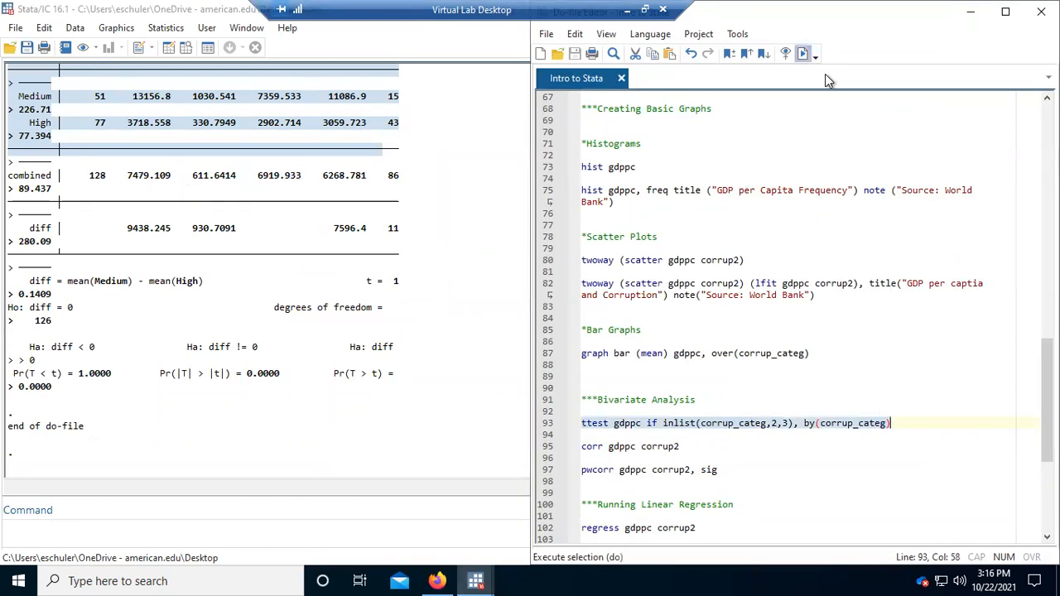
pyautogui.click(786, 53)
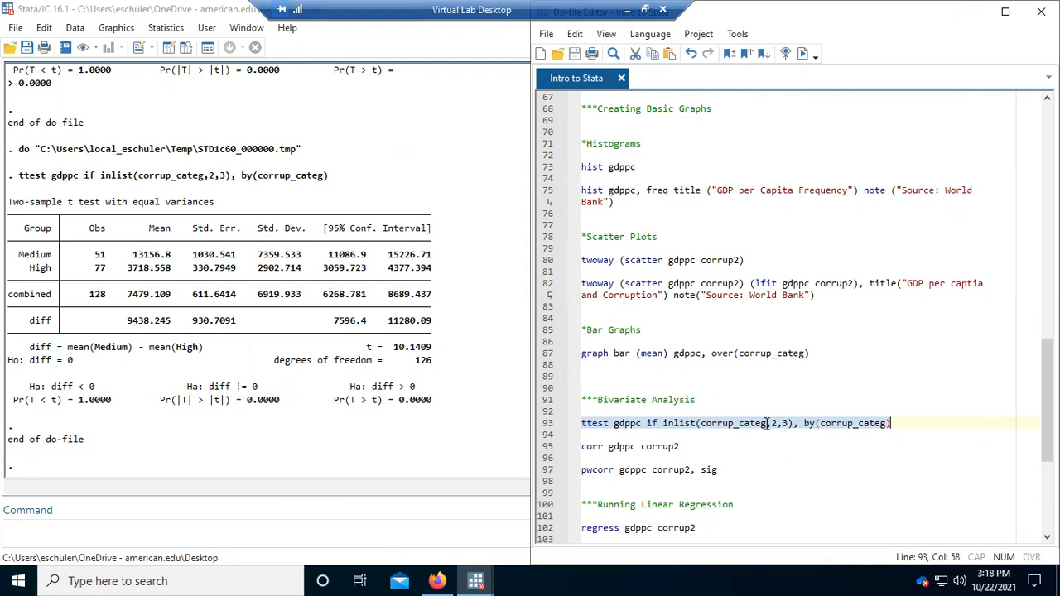
# Step: Rerun the titled twoway scatter and lfit command for gdppc against corrup2
pyautogui.click(734, 446)
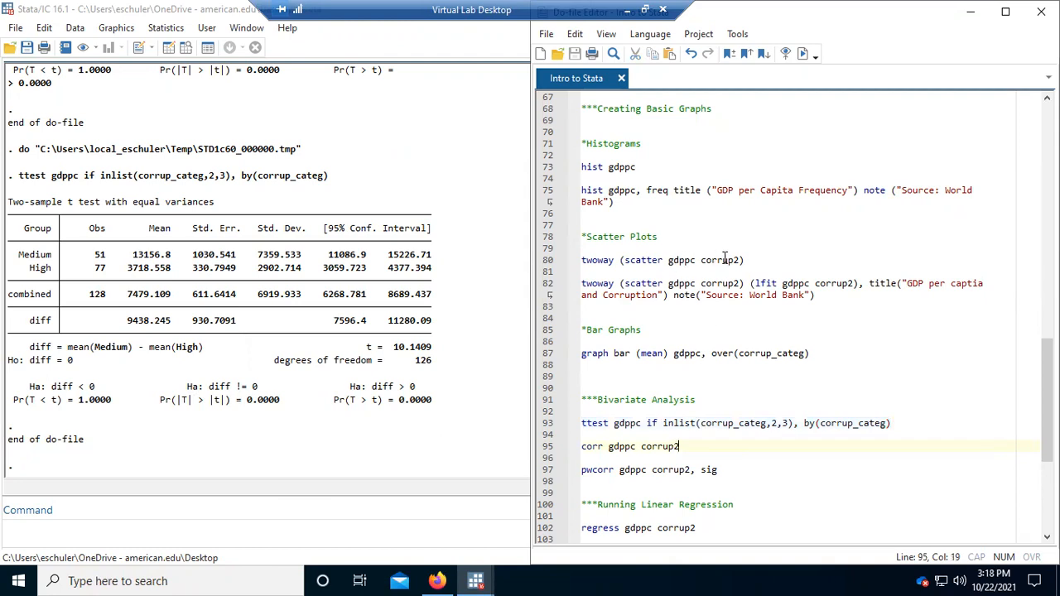
pyautogui.moveTo(816, 295); pyautogui.dragTo(575, 283)
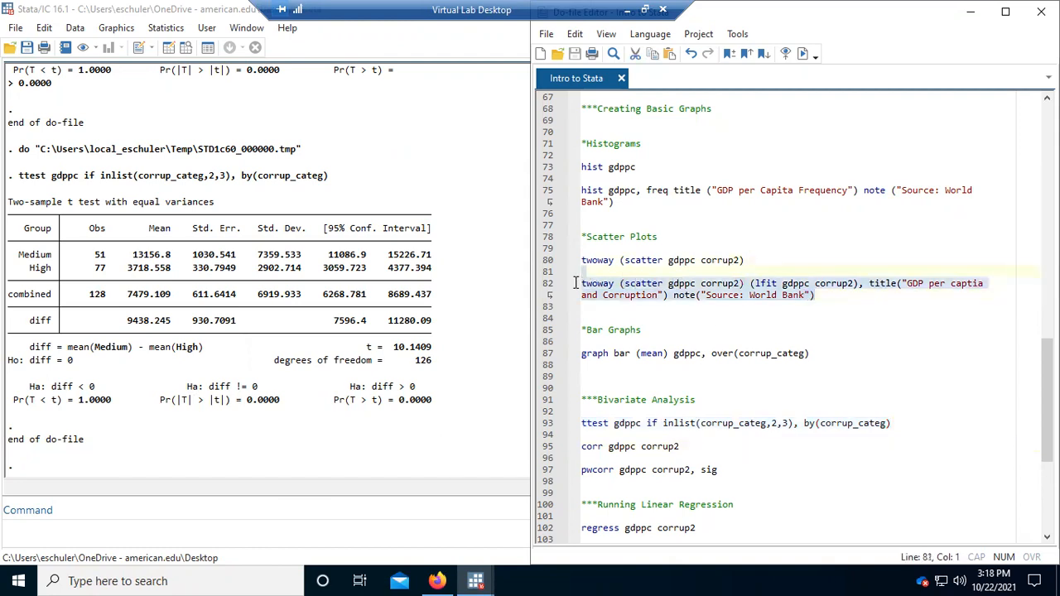
pyautogui.click(813, 53)
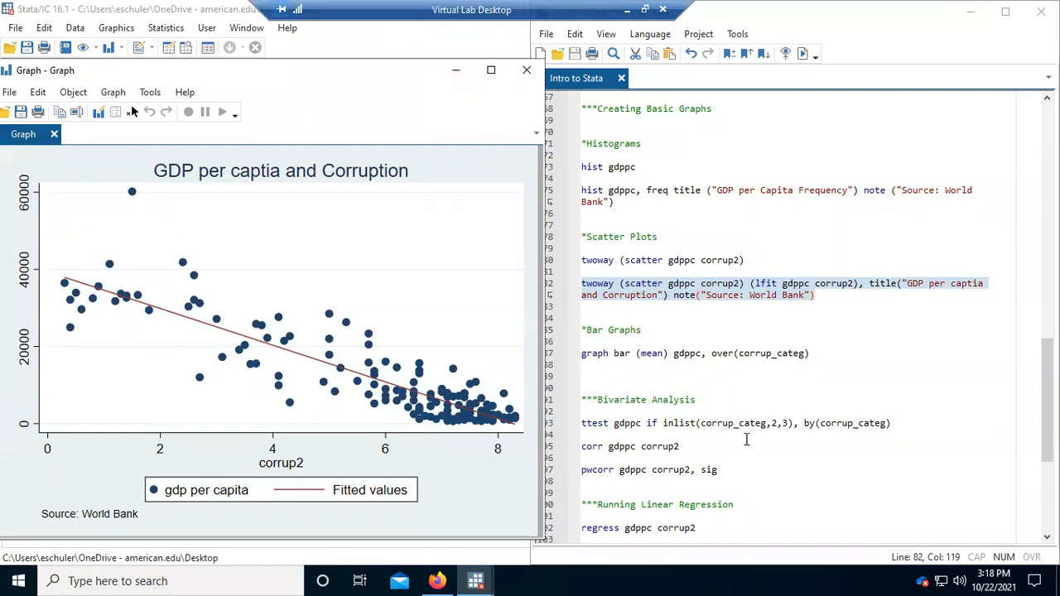
# Step: Run the do-file's corr gdppc corrup2 command, and close the scatterplot window covering the results
pyautogui.click(746, 440)
pyautogui.click(641, 446)
pyautogui.moveTo(623, 446)
pyautogui.mouseDown()
pyautogui.moveTo(573, 456)
pyautogui.moveTo(605, 450)
pyautogui.mouseUp()
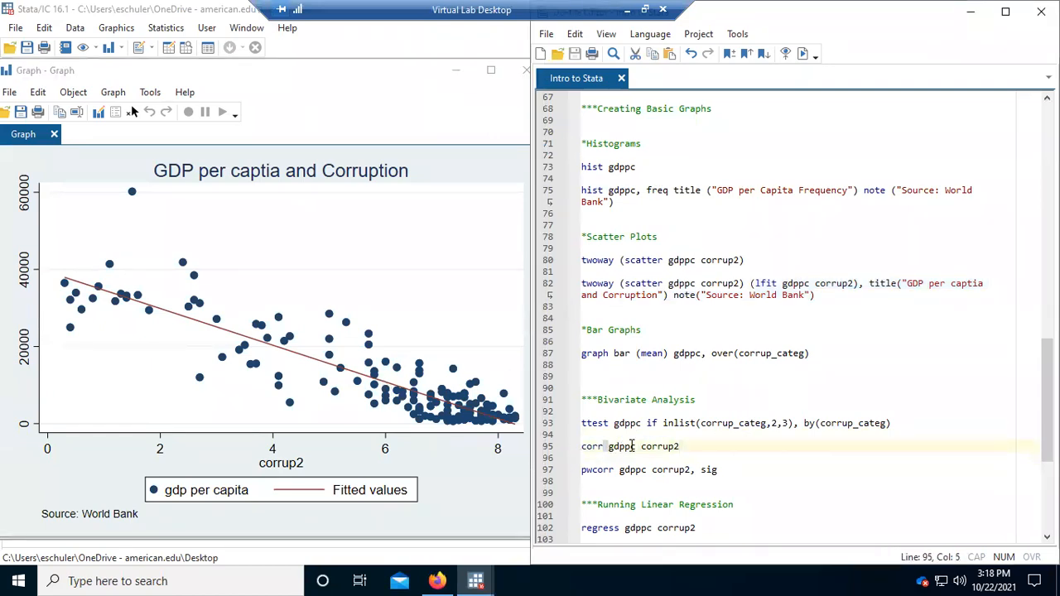
pyautogui.moveTo(689, 450); pyautogui.dragTo(569, 445)
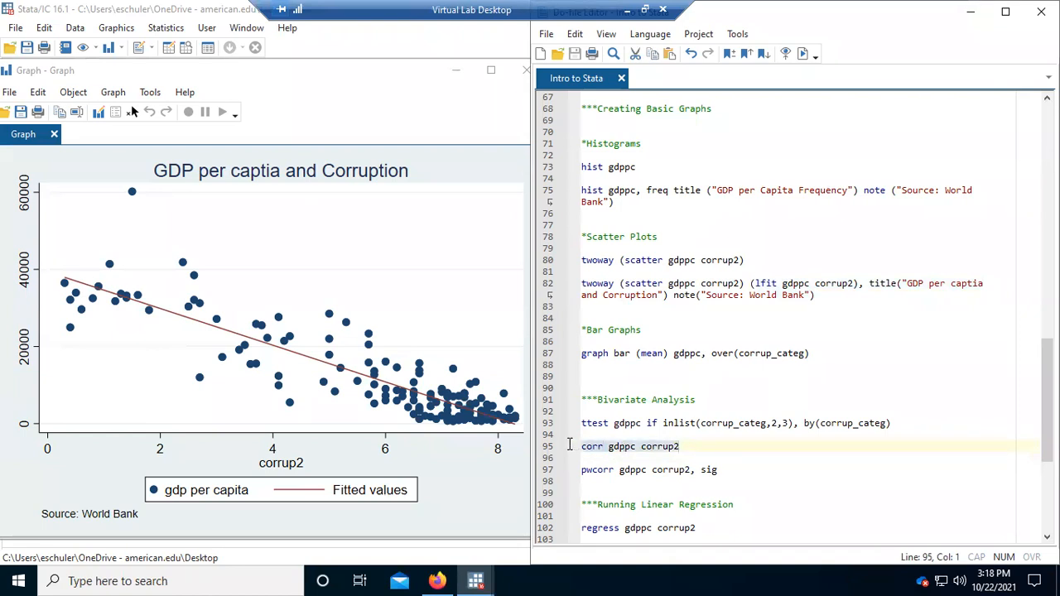
pyautogui.click(802, 53)
pyautogui.click(524, 73)
pyautogui.click(524, 73)
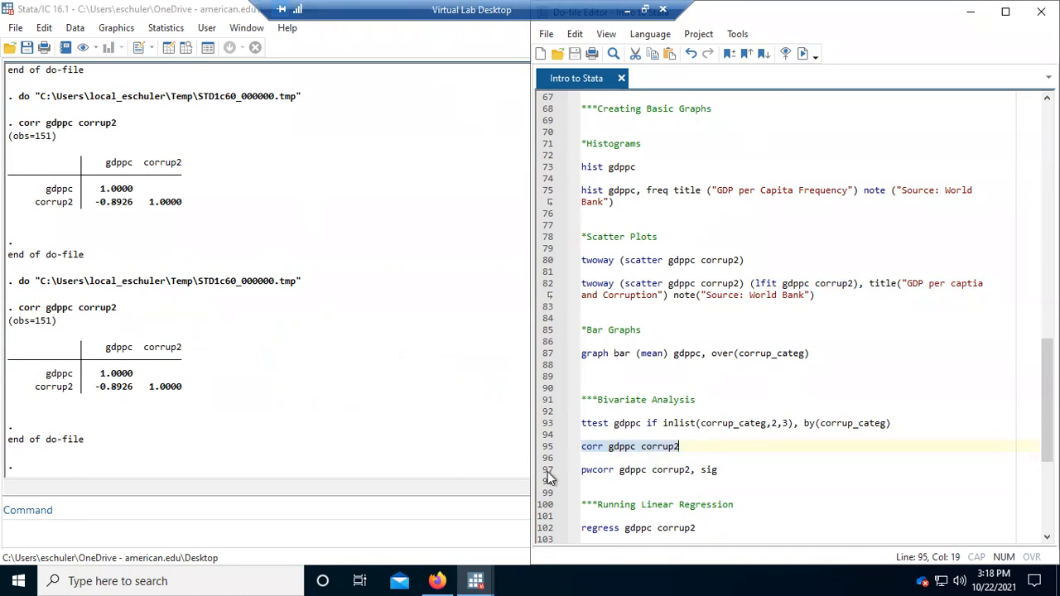
# Step: Run the do-file's pwcorr gdppc corrup2, sig command, and compare its output with the earlier corr tables
pyautogui.click(732, 469)
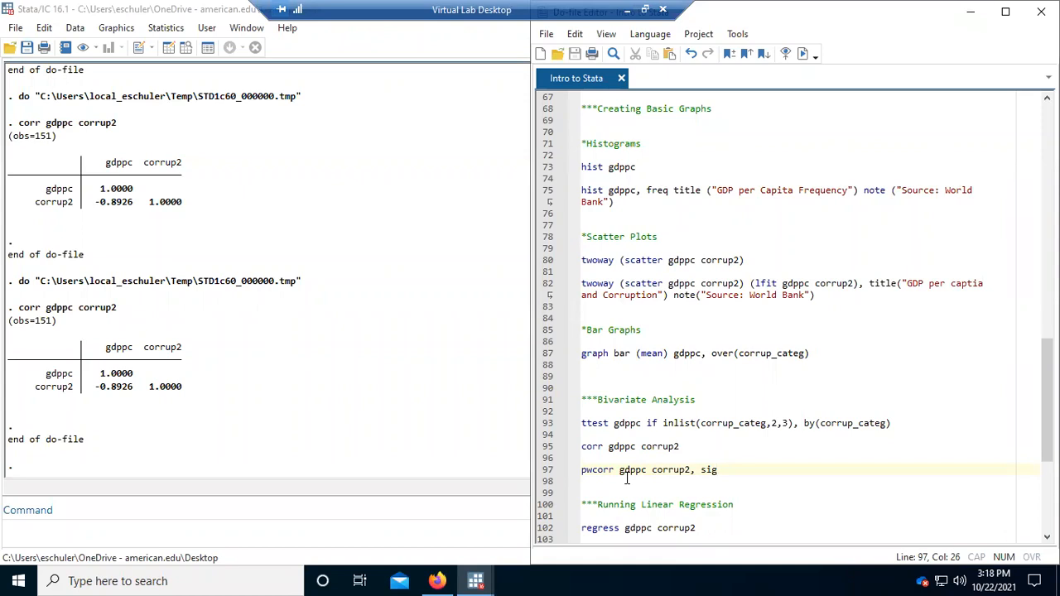
pyautogui.moveTo(755, 468); pyautogui.dragTo(582, 472)
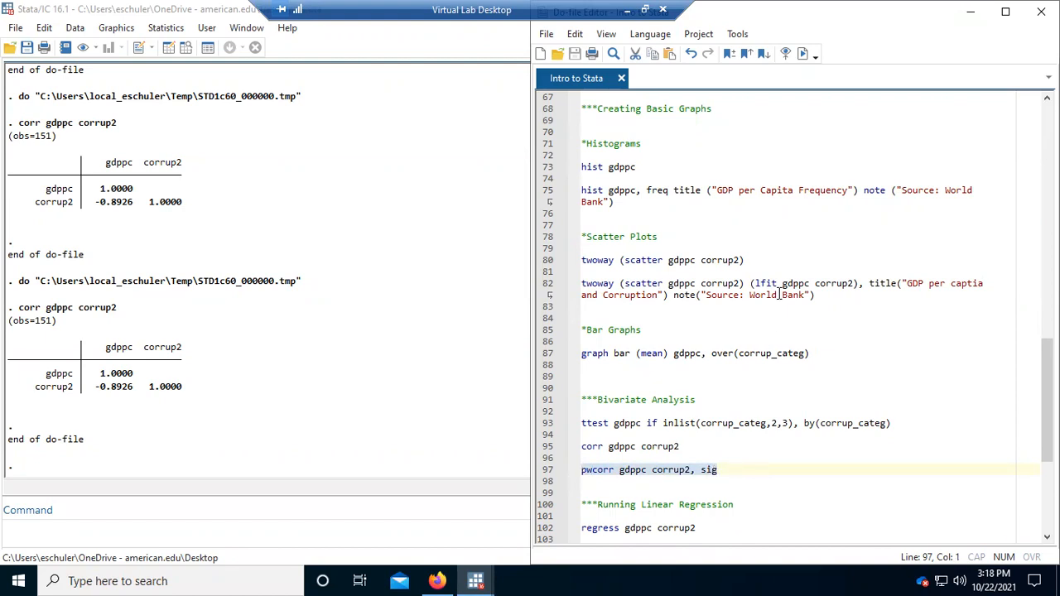
pyautogui.click(802, 53)
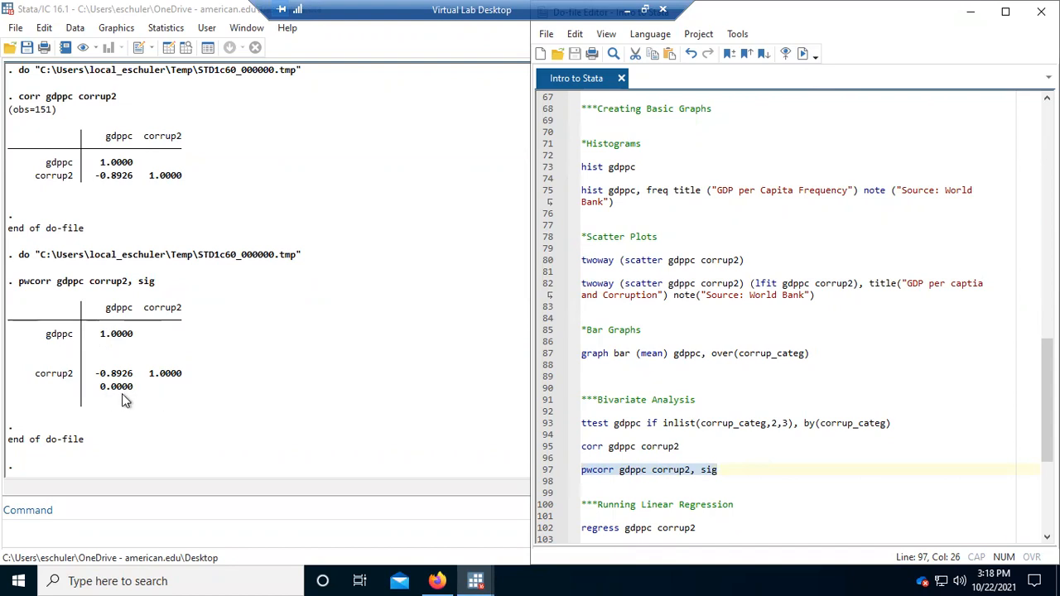
pyautogui.scroll(8, 268, 302)
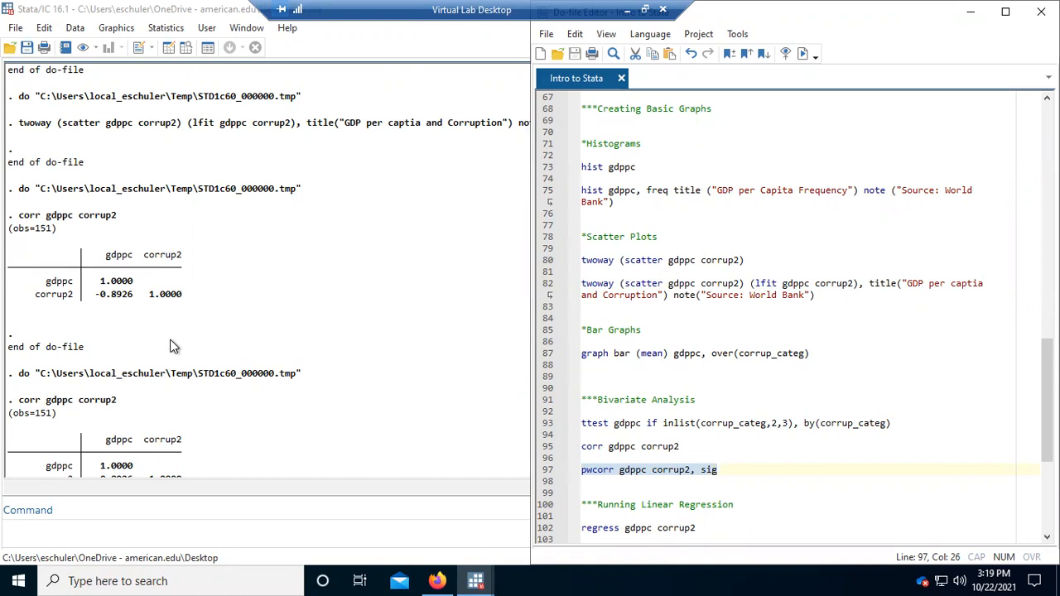
pyautogui.scroll(-1, 166, 344)
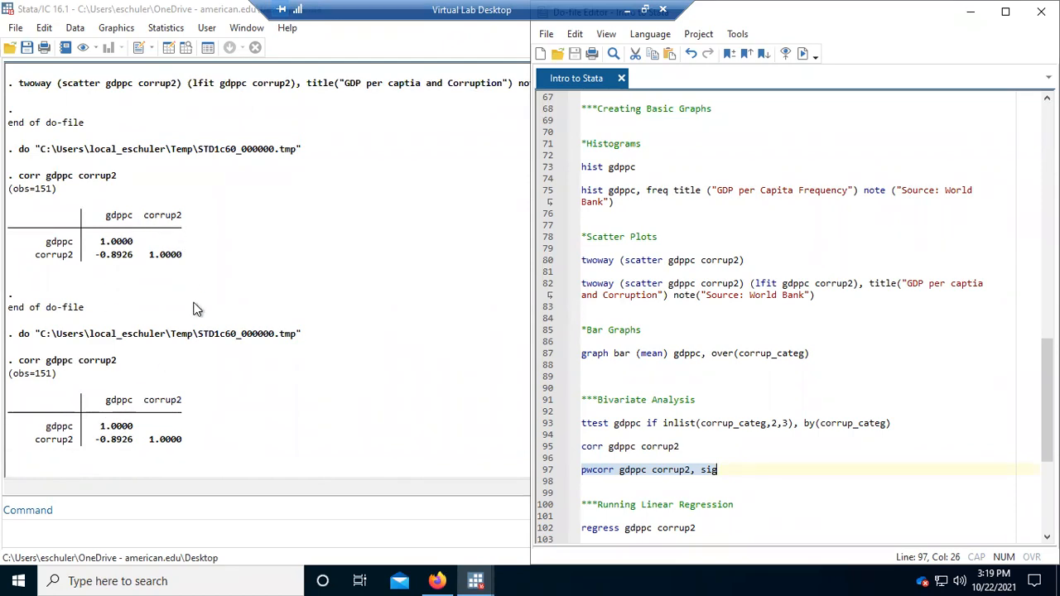
pyautogui.hotkey('ctrl', 'd')
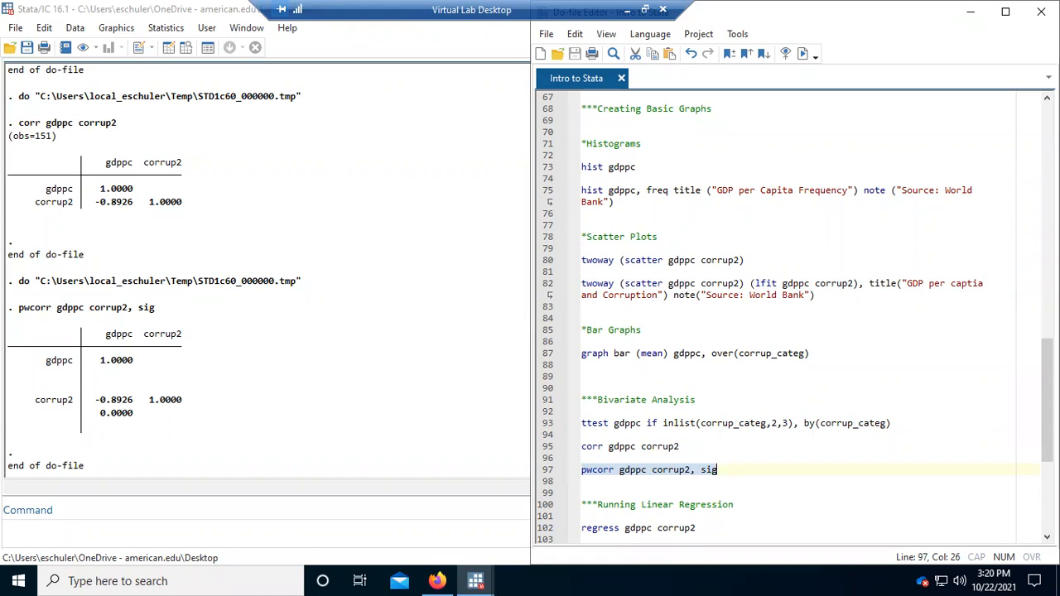
# Step: Run the do-file's regress gdppc corrup2 command, and highlight the R-squared and adjusted R-squared values in the output
pyautogui.scroll(-2, 847, 409)
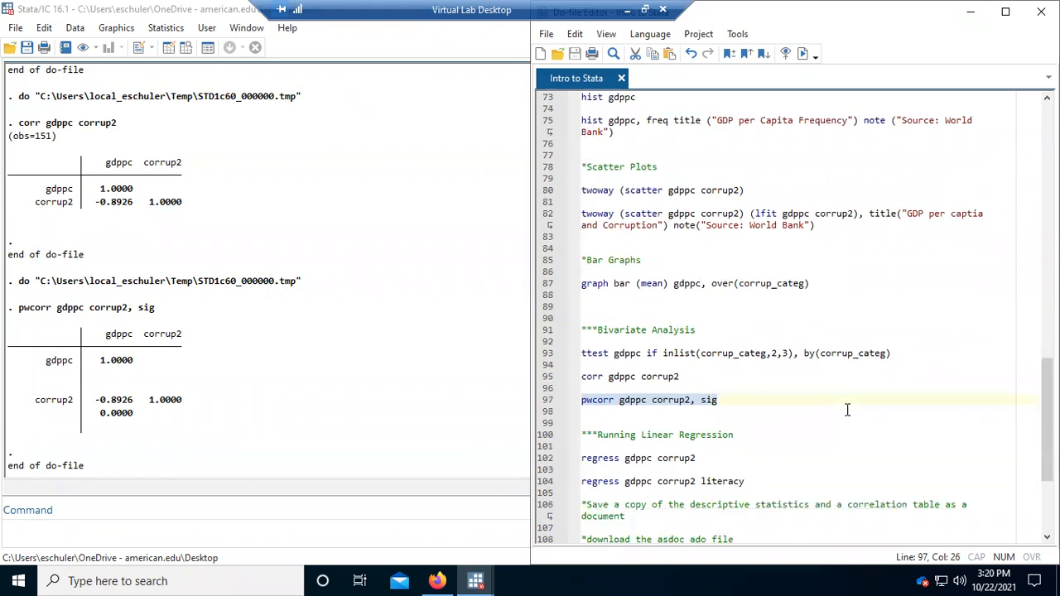
pyautogui.moveTo(698, 458); pyautogui.dragTo(545, 463)
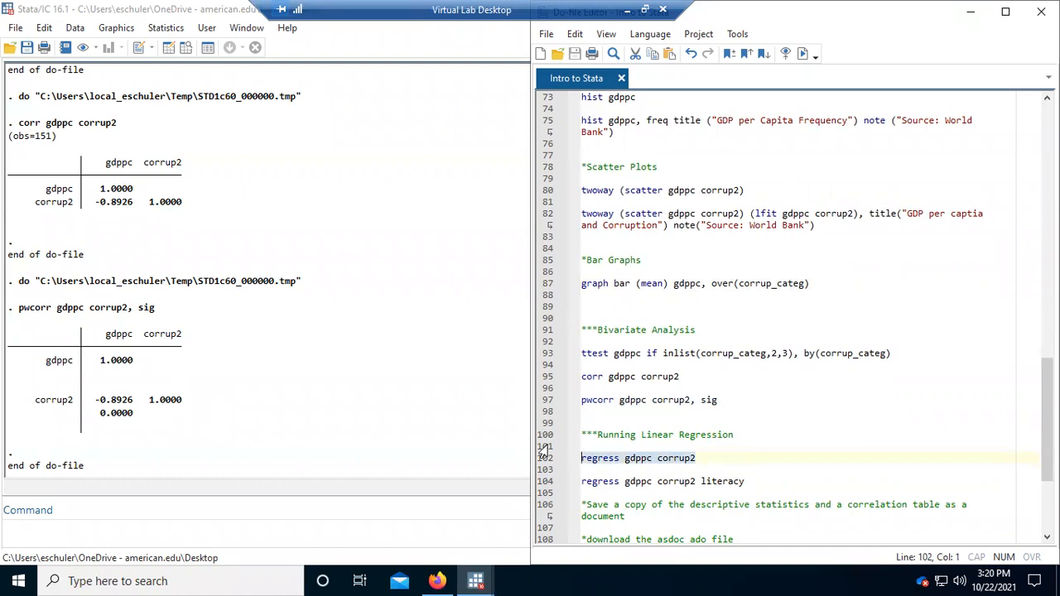
pyautogui.click(800, 58)
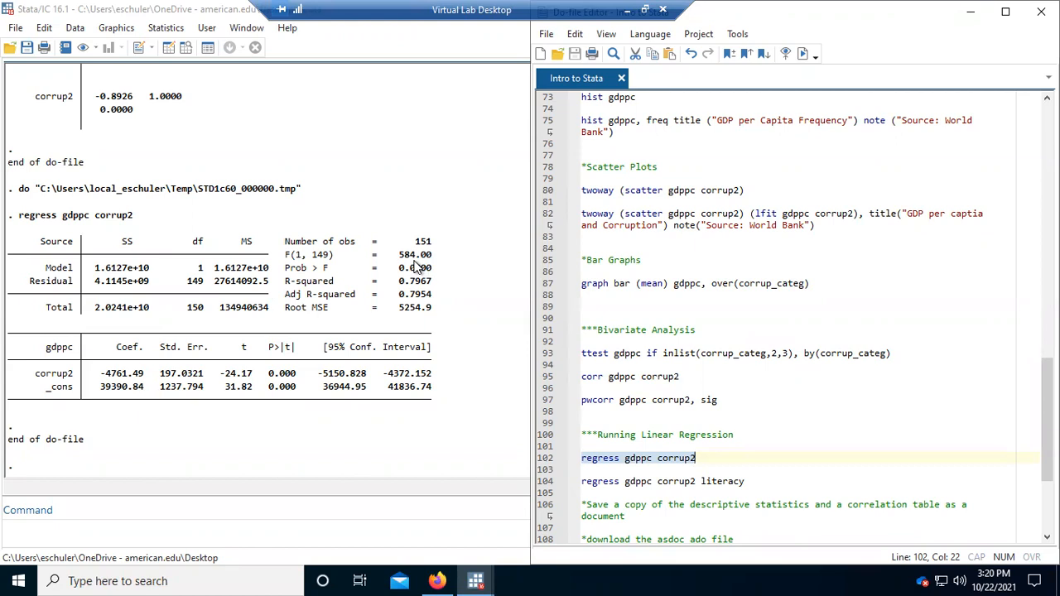
pyautogui.moveTo(390, 281); pyautogui.dragTo(430, 288)
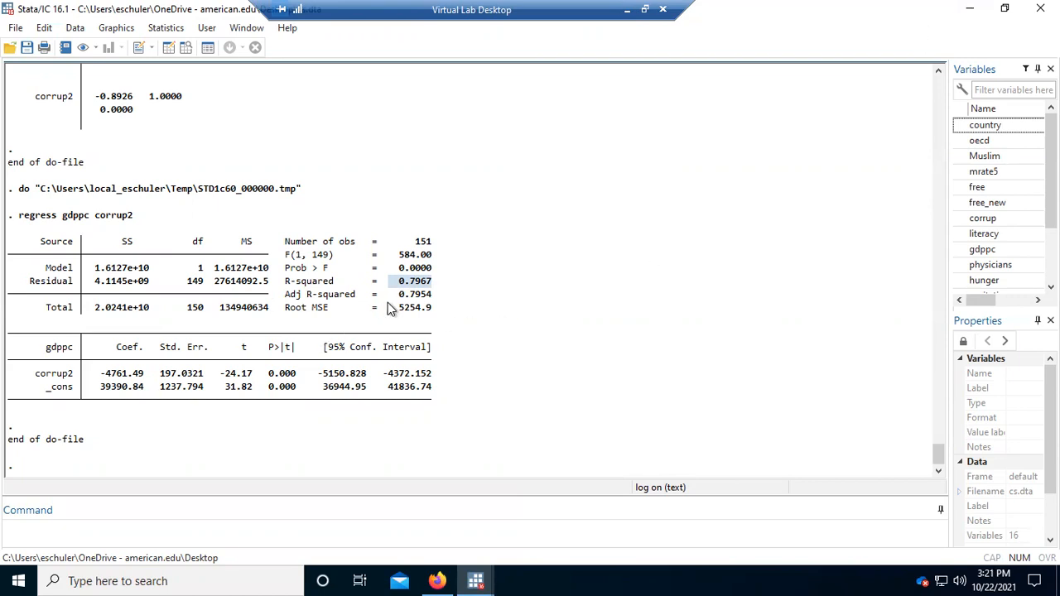
pyautogui.moveTo(430, 296)
pyautogui.mouseDown()
pyautogui.moveTo(399, 298)
pyautogui.moveTo(412, 296)
pyautogui.mouseUp()
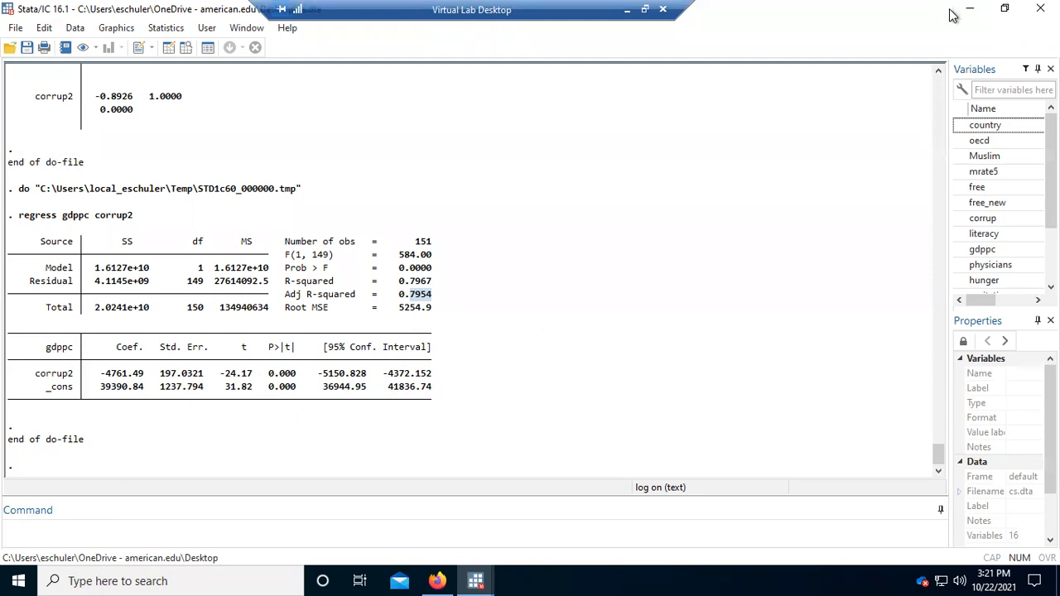
pyautogui.moveTo(477, 580)
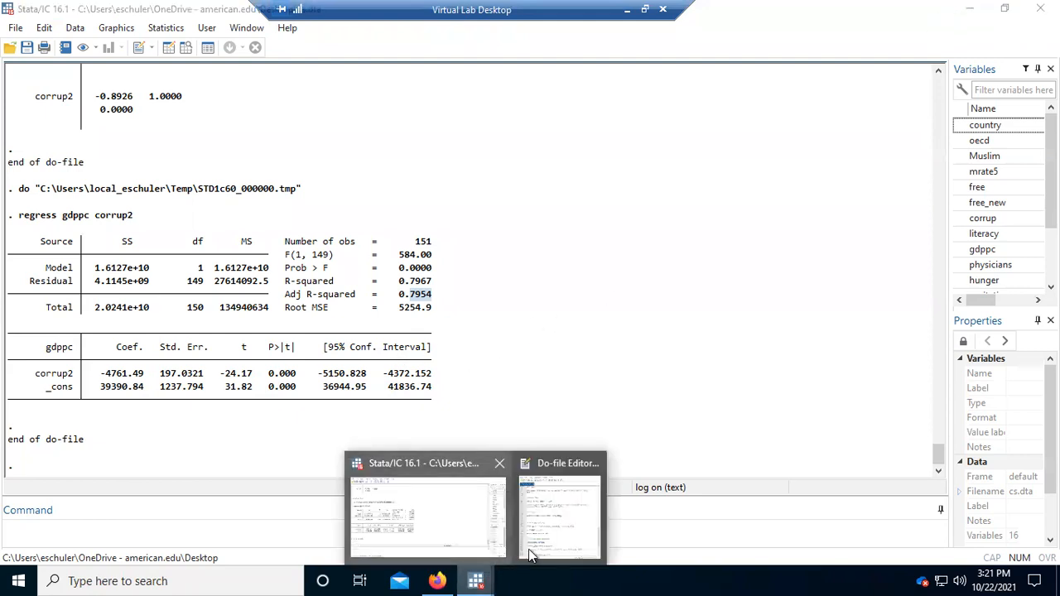
# Step: Run the do-file's regress gdppc corrup2 literacy command
pyautogui.click(530, 548)
pyautogui.moveTo(774, 482); pyautogui.dragTo(582, 480)
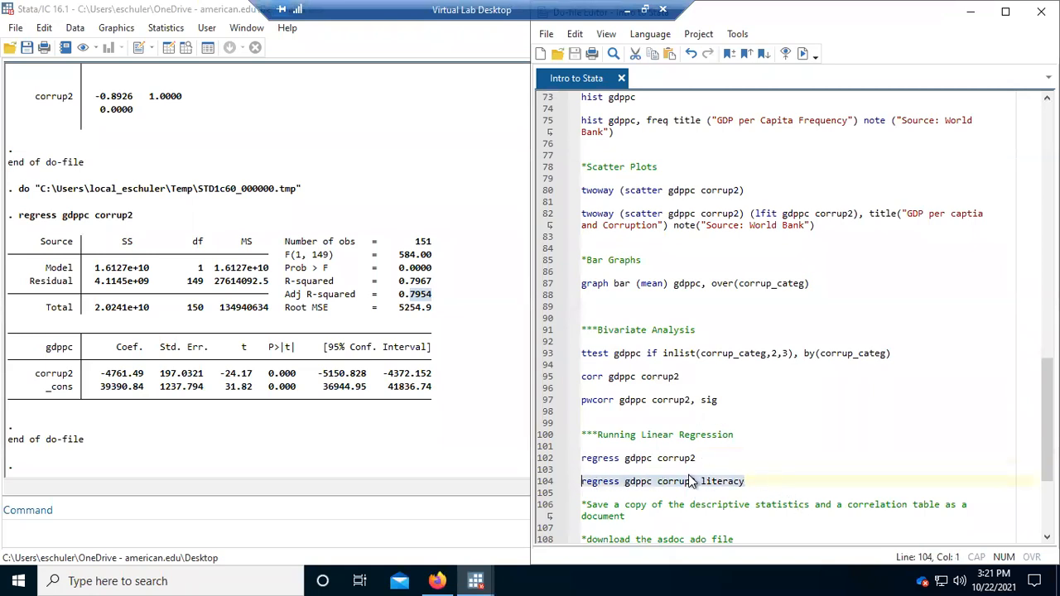
pyautogui.click(763, 478)
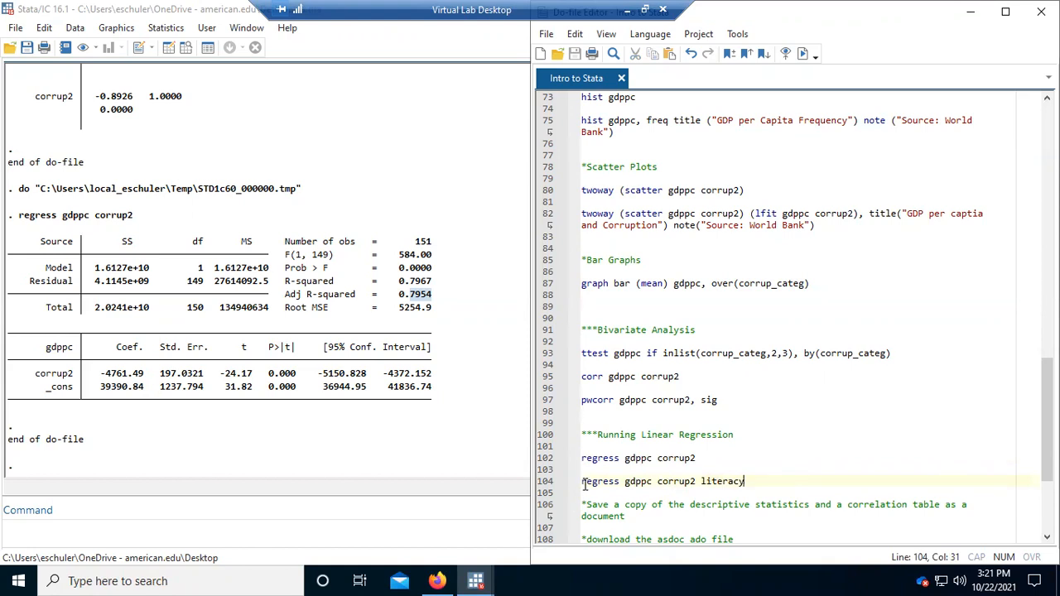
pyautogui.moveTo(624, 481); pyautogui.dragTo(557, 486)
pyautogui.click(556, 488)
pyautogui.click(803, 55)
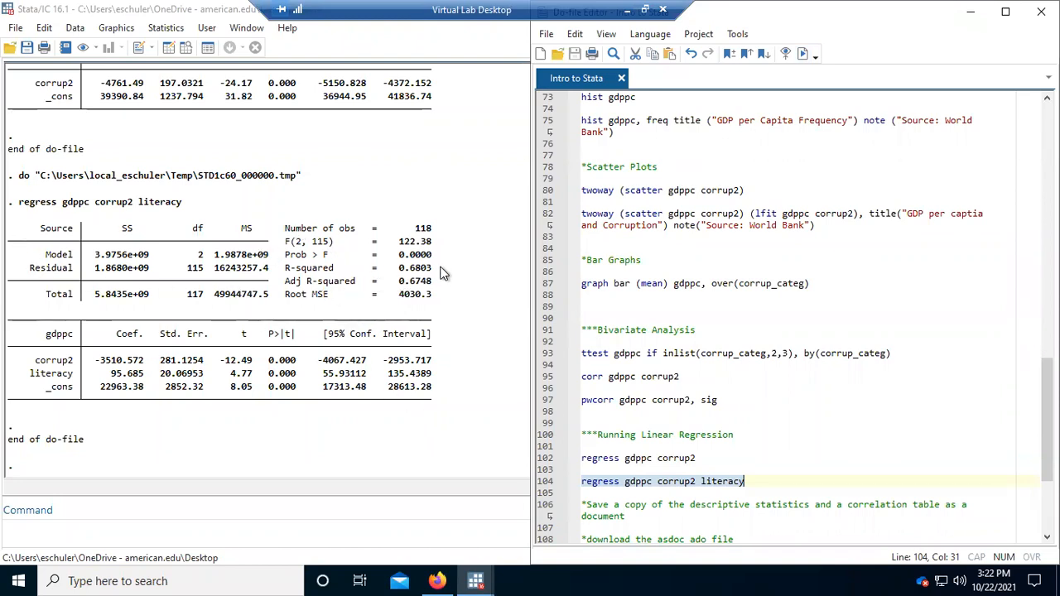
# Step: Compare the two regression outputs for gdppc, and widen the Variables pane so the variable labels are readable
pyautogui.scroll(1, 420, 239)
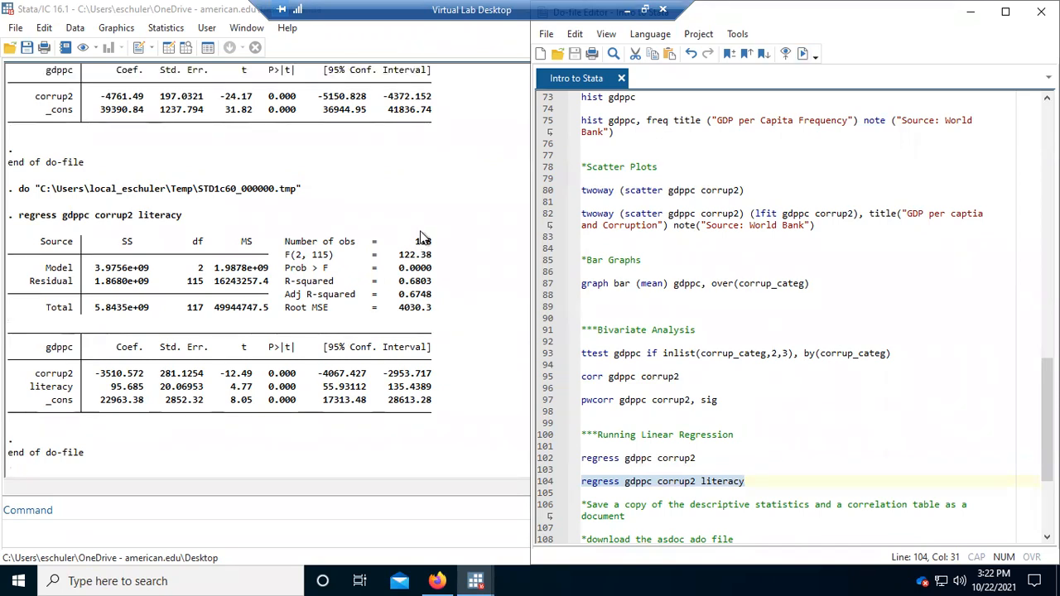
pyautogui.scroll(4, 420, 231)
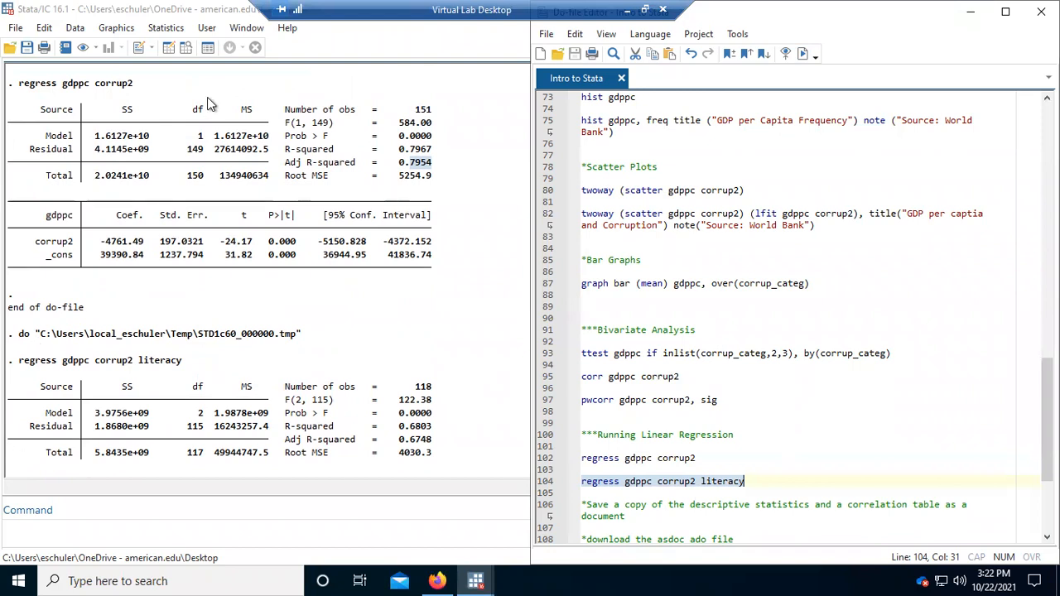
pyautogui.click(172, 12)
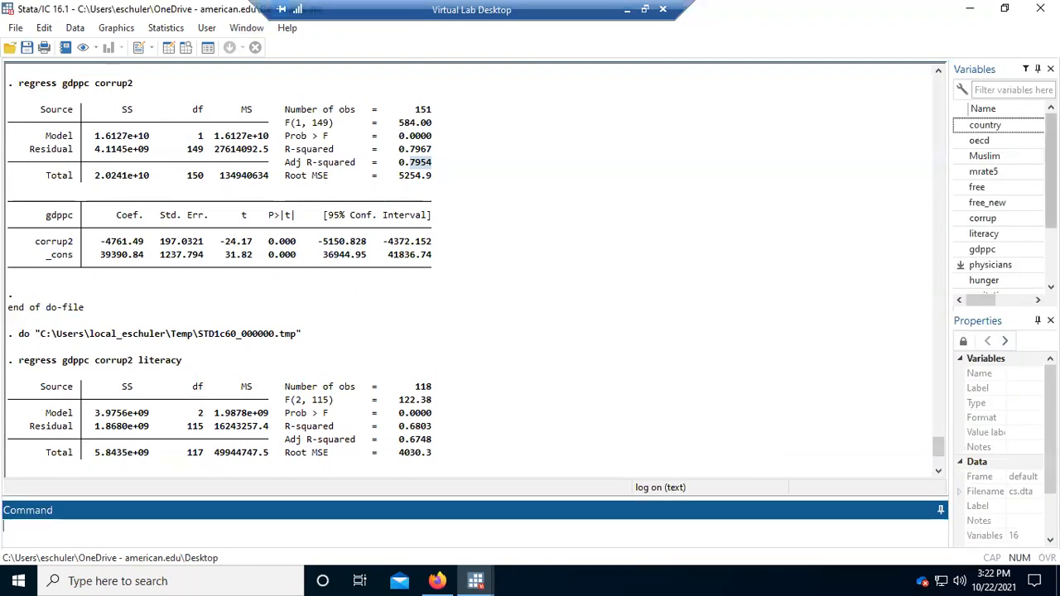
pyautogui.moveTo(948, 404); pyautogui.dragTo(739, 403)
pyautogui.scroll(-2, 919, 439)
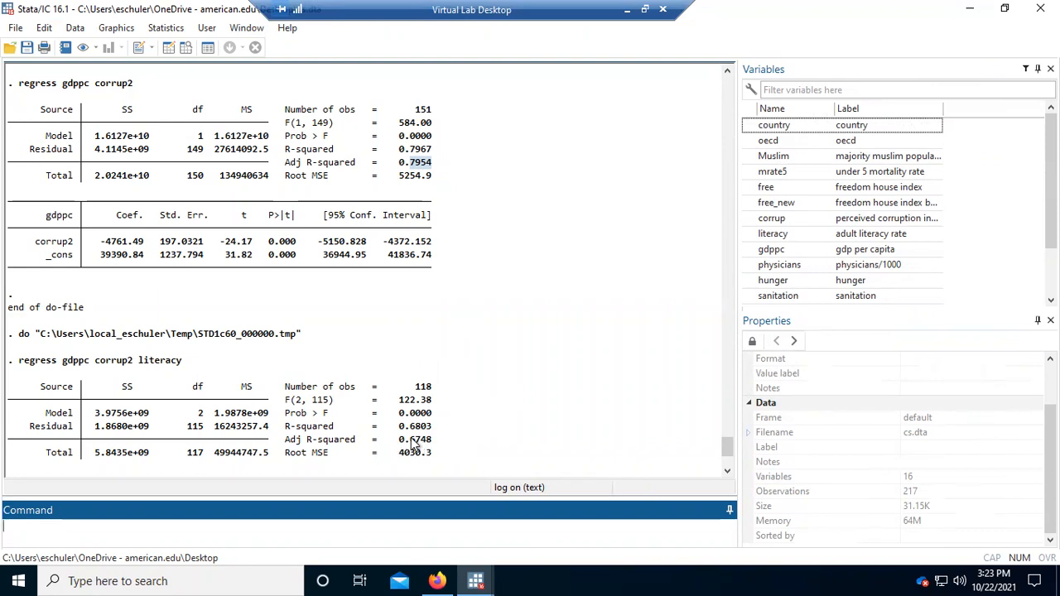
pyautogui.moveTo(728, 448); pyautogui.dragTo(726, 464)
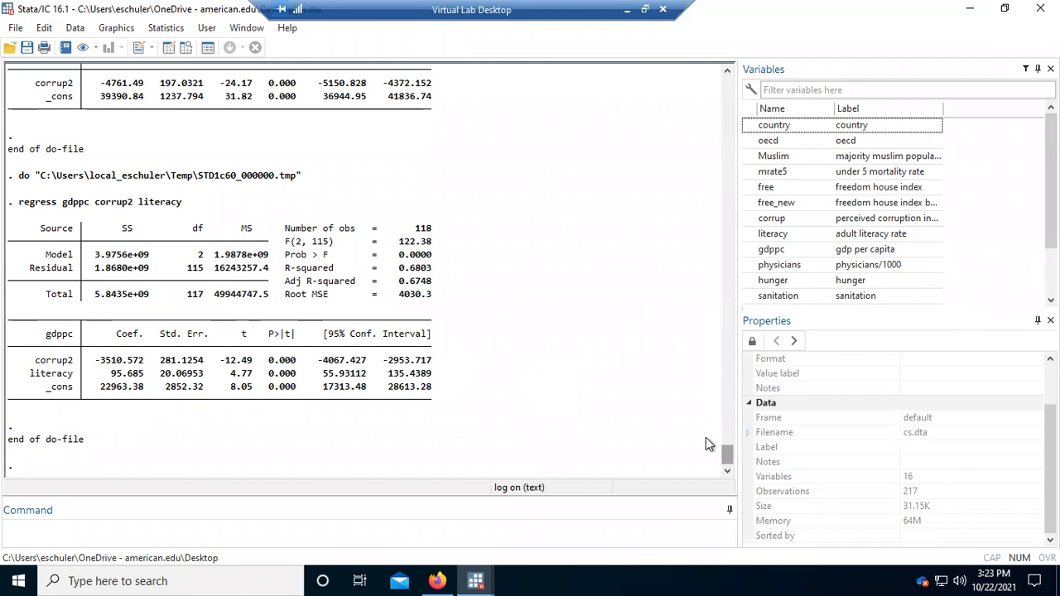
# Step: Return to the do-file and highlight the help regress command in its Help section
pyautogui.click(484, 575)
pyautogui.click(554, 507)
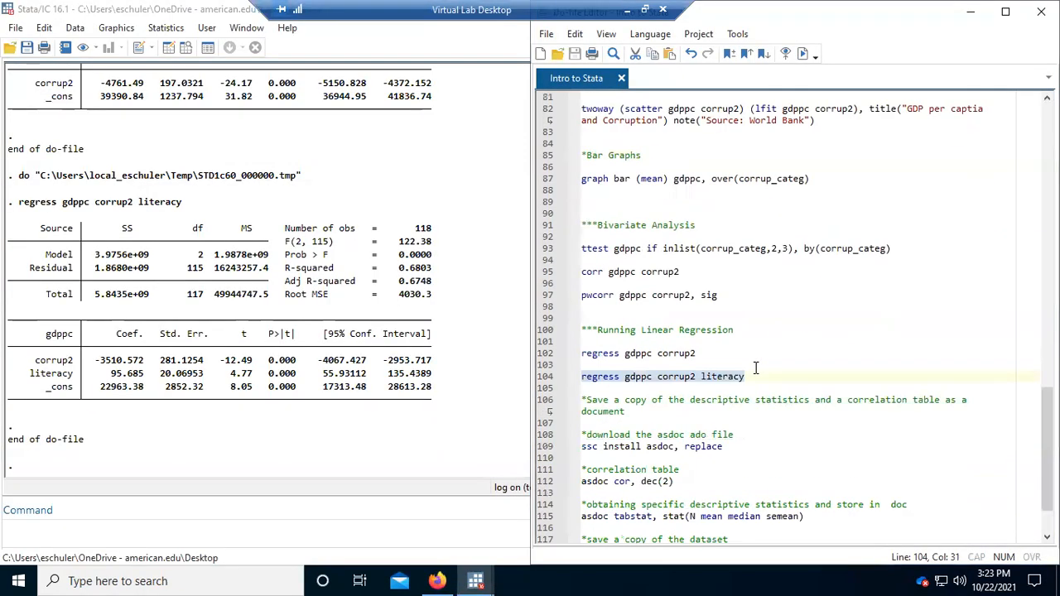
pyautogui.scroll(-2, 755, 368)
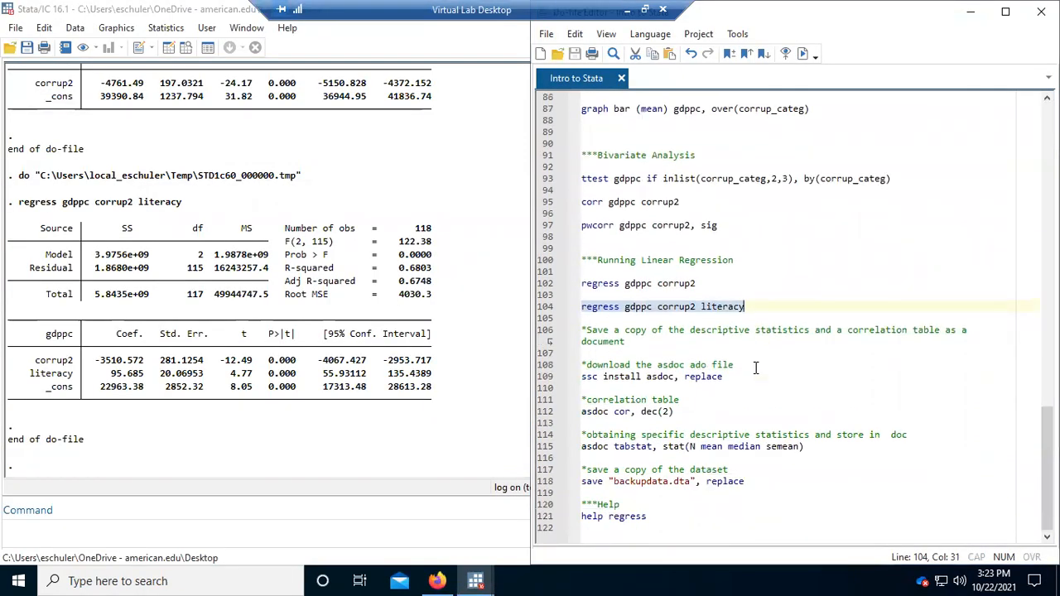
pyautogui.click(645, 517)
pyautogui.moveTo(645, 517); pyautogui.dragTo(581, 516)
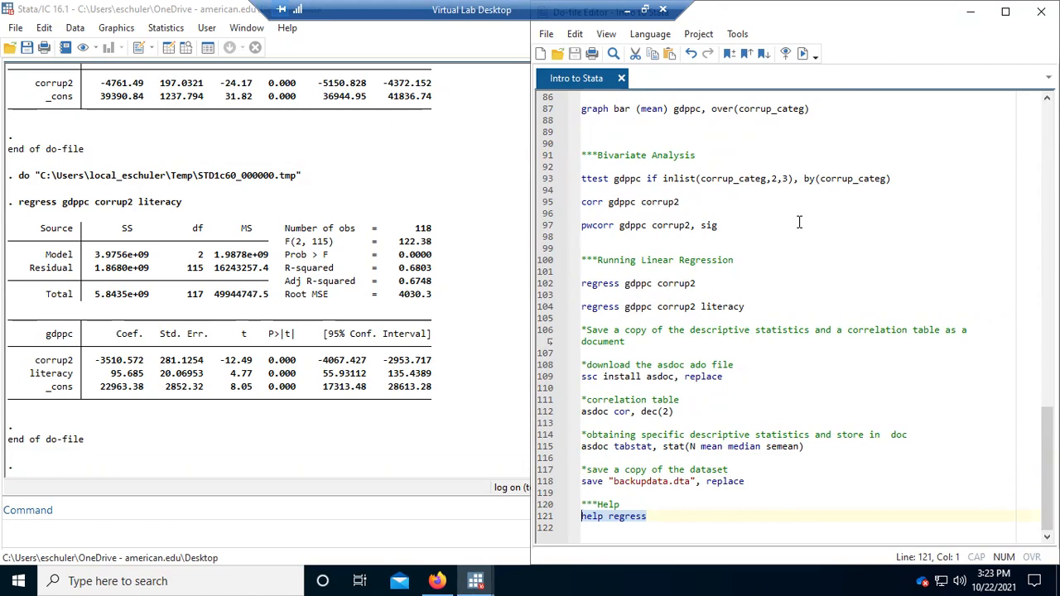
# Step: Switch to Firefox and search the web for "stata 17 manual pdf" in a new tab
pyautogui.click(437, 580)
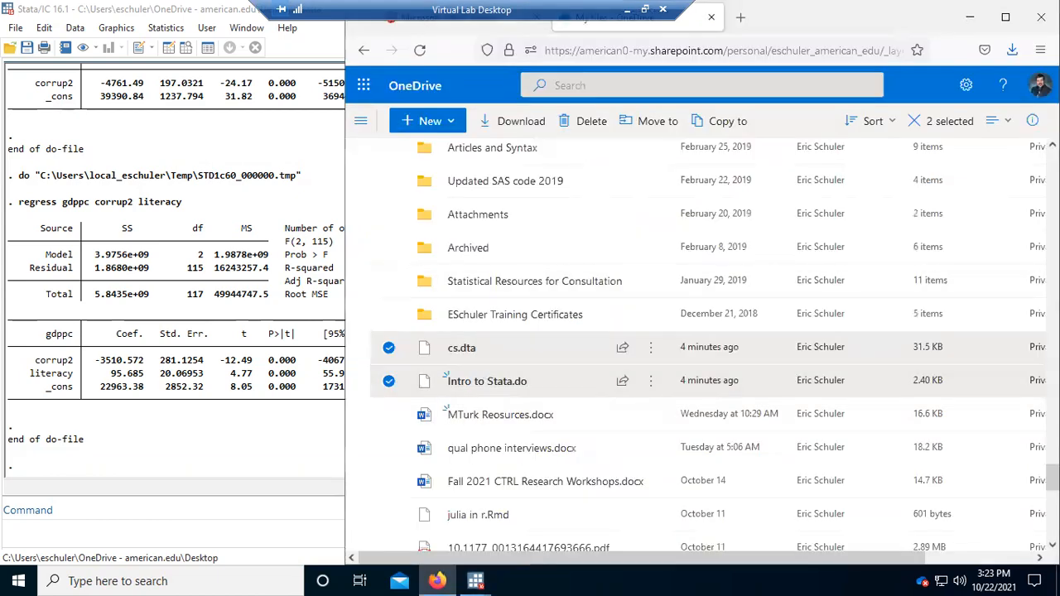
pyautogui.moveTo(949, 20); pyautogui.dragTo(945, 60)
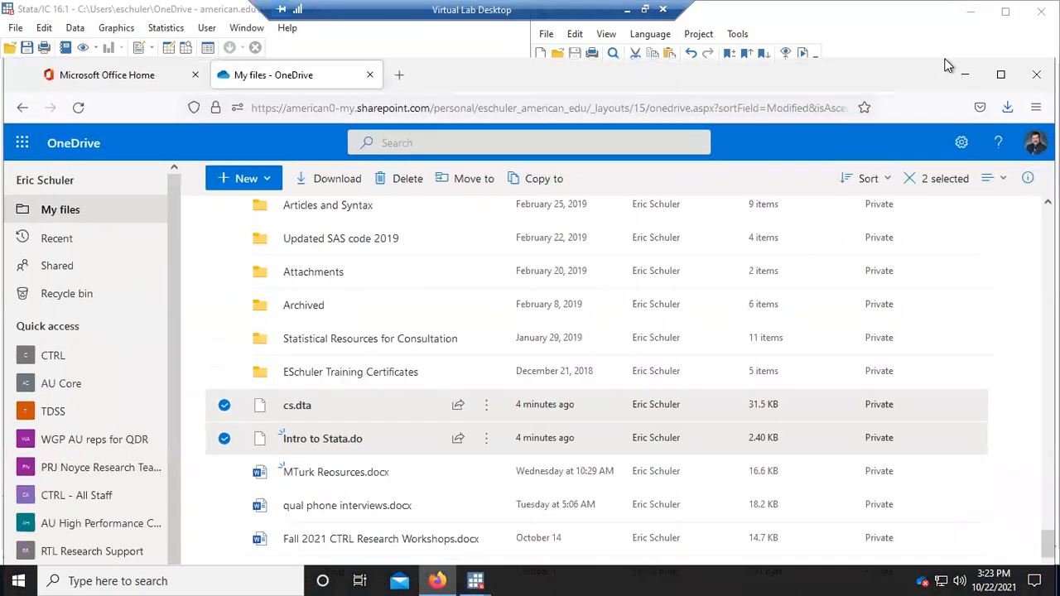
pyautogui.hotkey('ctrl', 't')
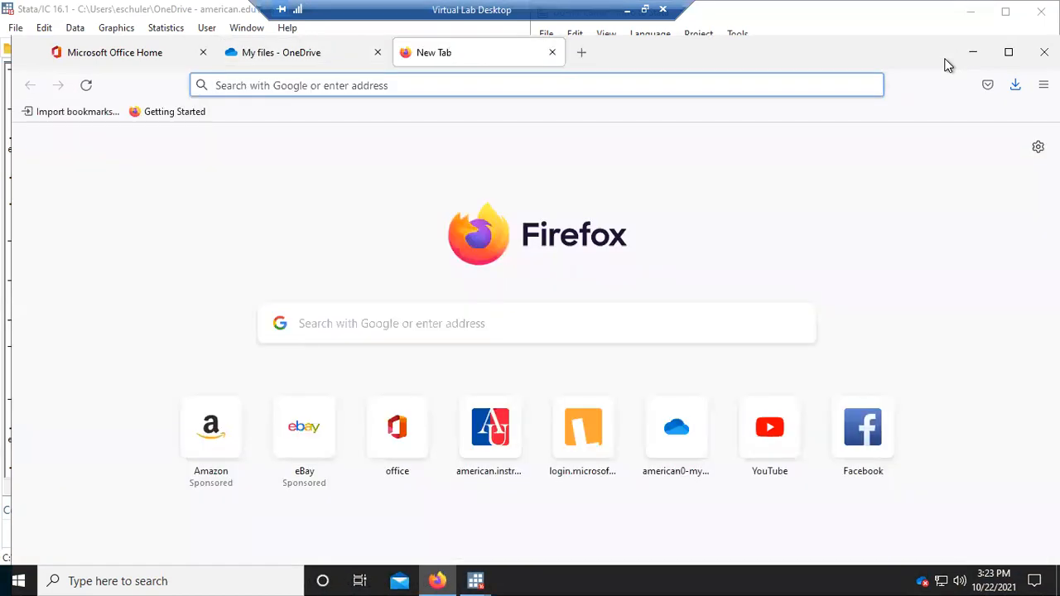
pyautogui.write('stata')
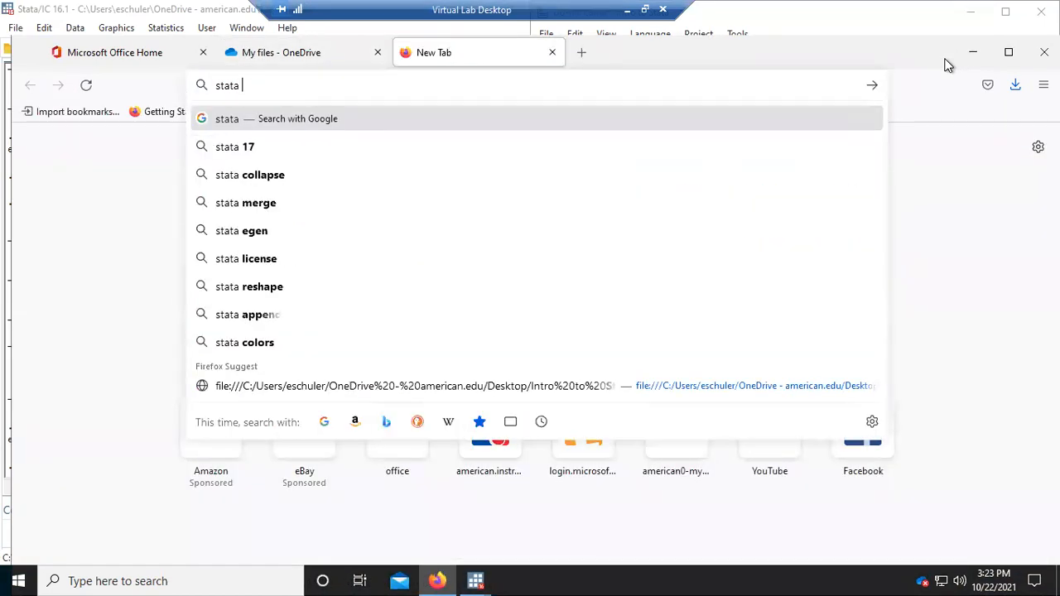
pyautogui.write(' 17')
pyautogui.press('BackSpace')
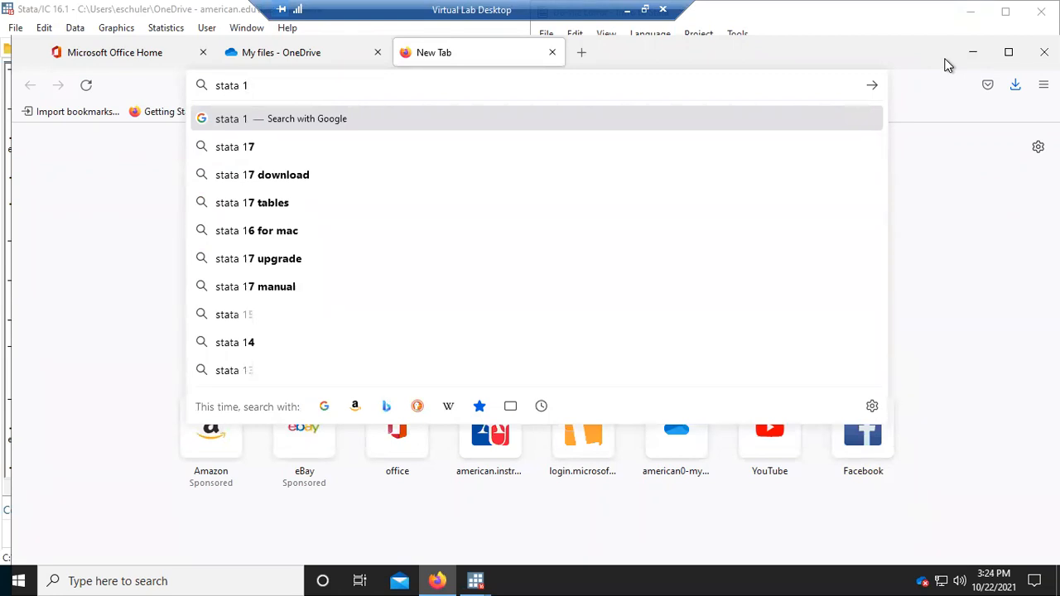
pyautogui.write('7')
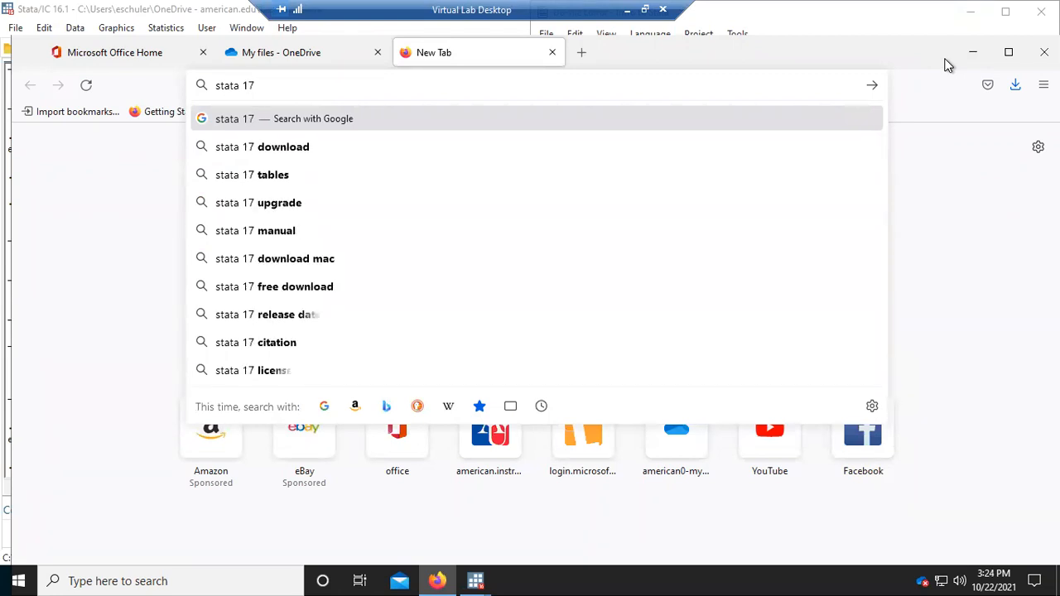
pyautogui.write(' manual pdf')
pyautogui.press('Return')
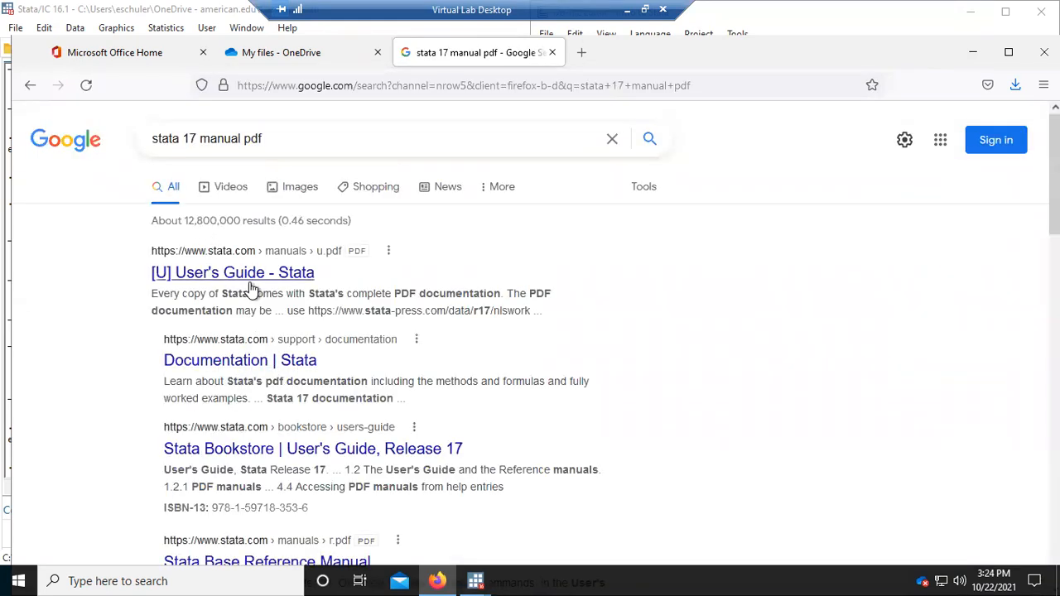
# Step: Open the Stata User's Guide PDF and look through its outline of manuals, including a visit to Multilevel Mixed Effects
pyautogui.click(249, 276)
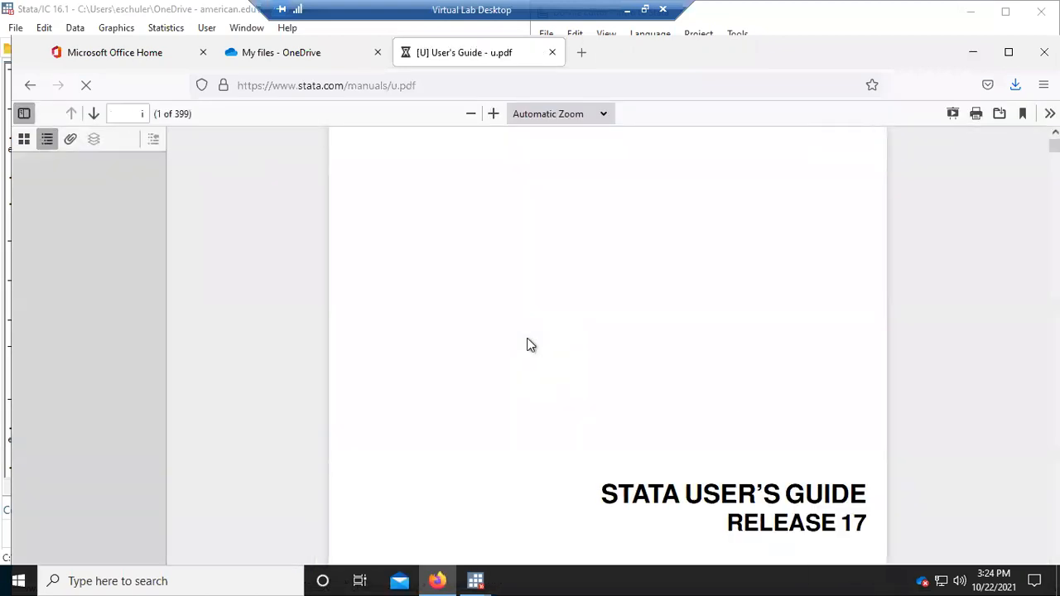
pyautogui.scroll(-15, 530, 345)
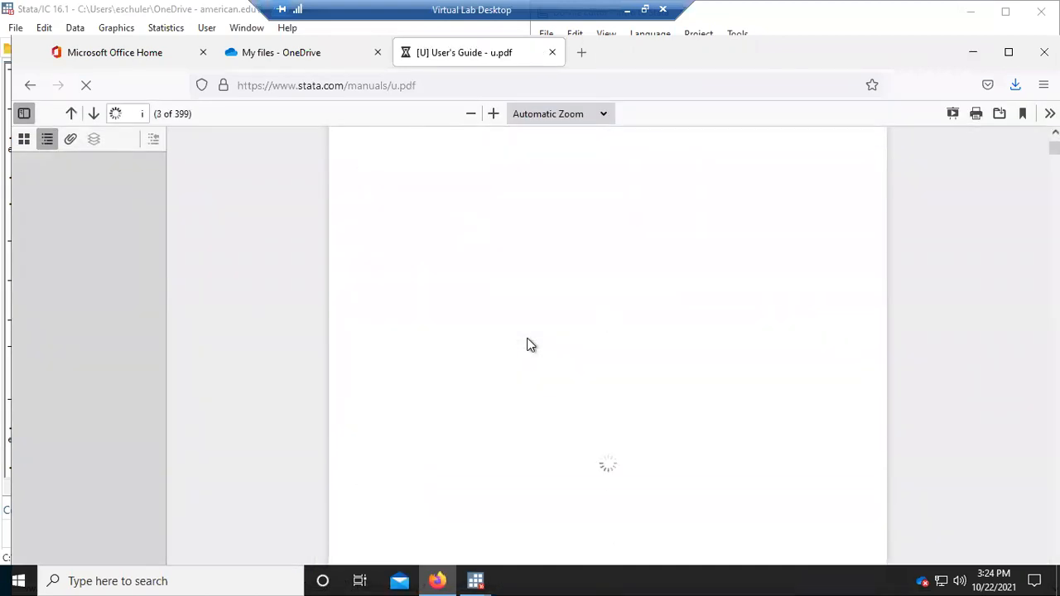
pyautogui.scroll(-4, 530, 346)
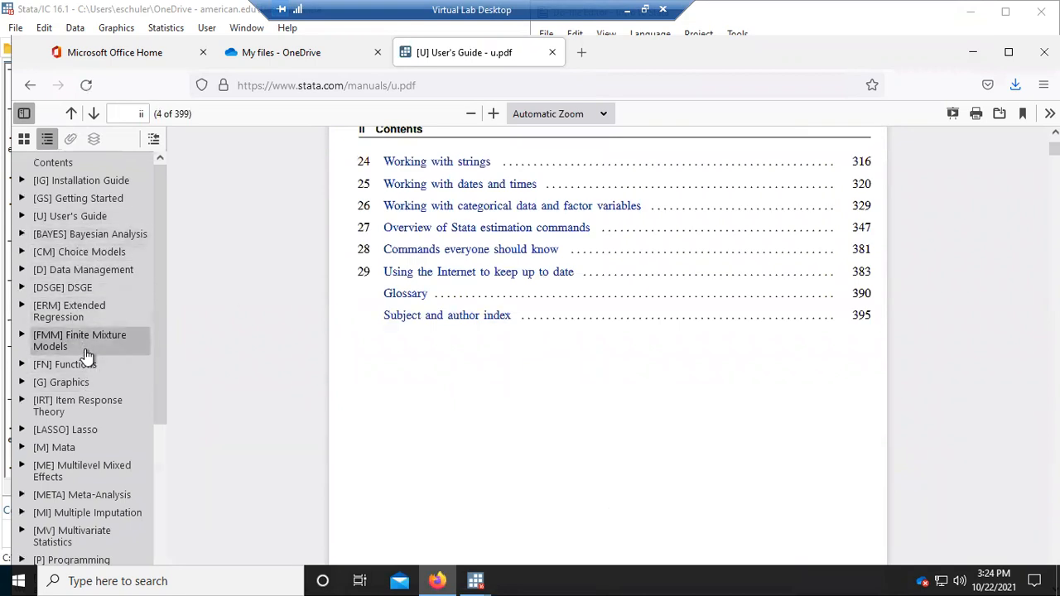
pyautogui.scroll(-5, 87, 354)
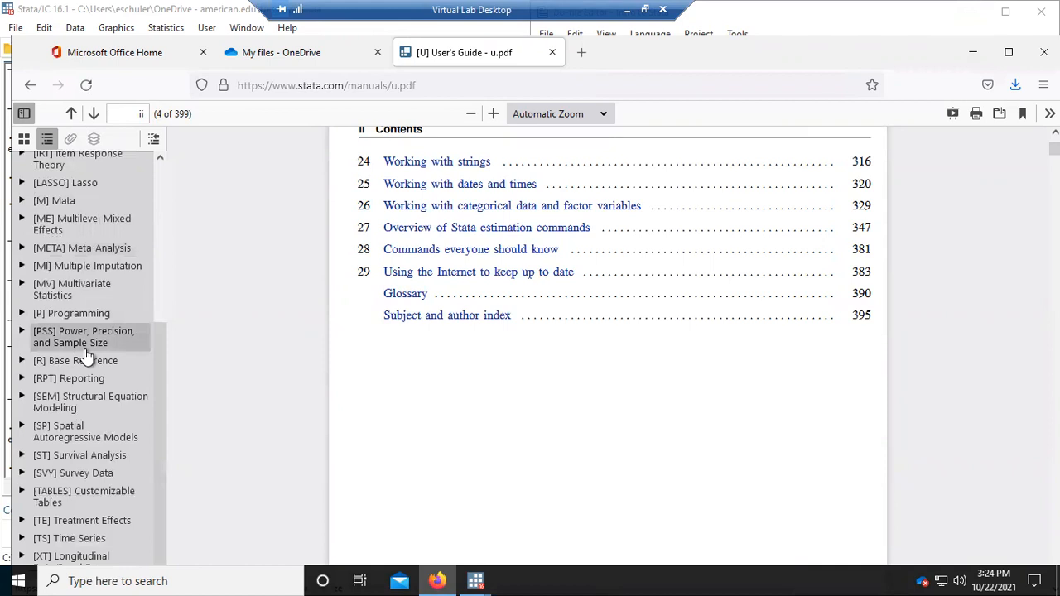
pyautogui.scroll(5, 76, 277)
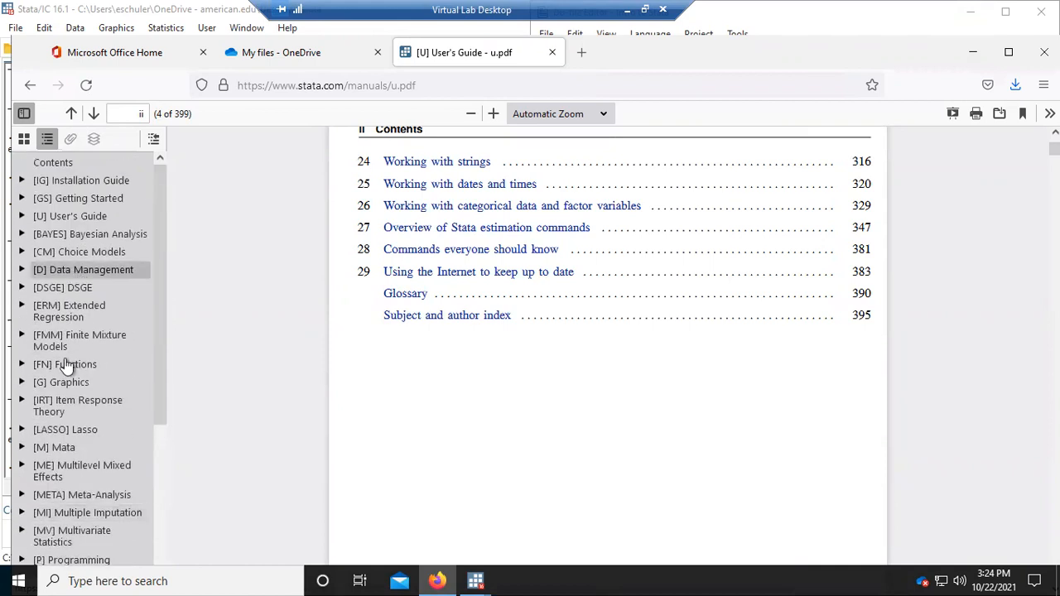
pyautogui.click(72, 482)
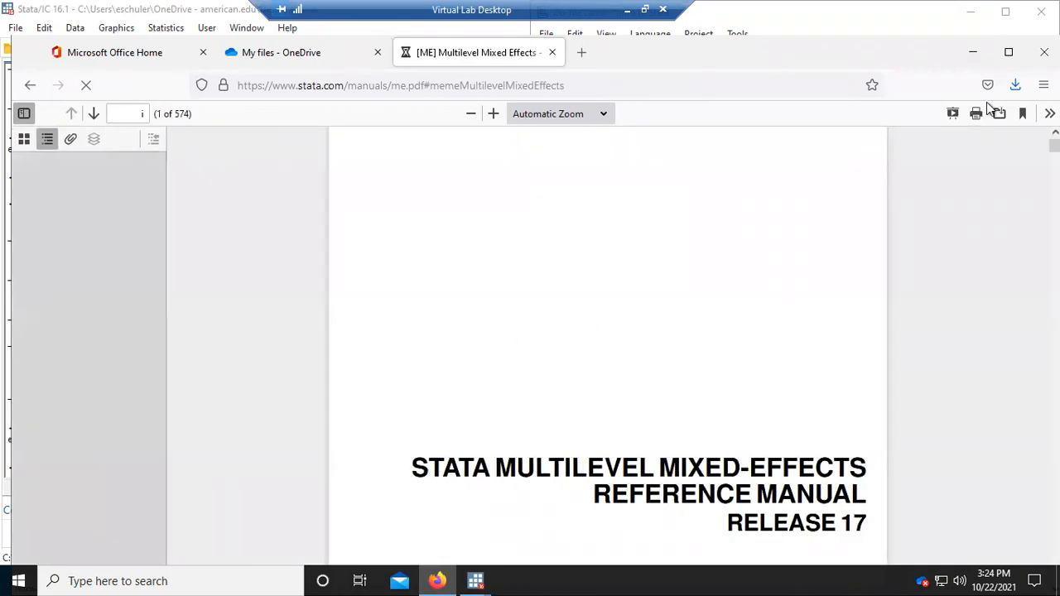
pyautogui.click(30, 86)
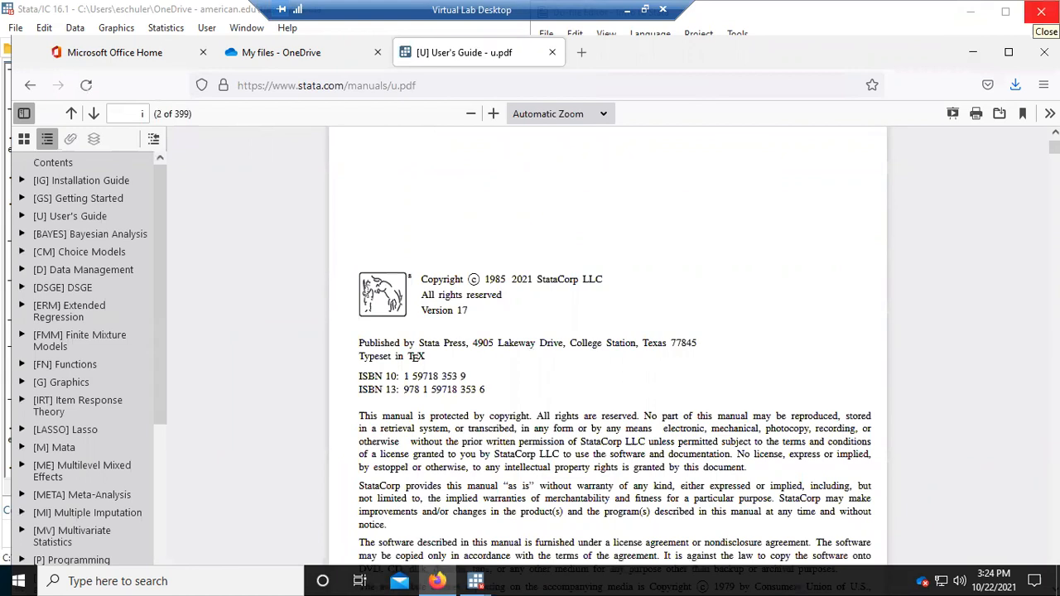
# Step: Switch back to Stata's main window, open the help entry for regress, and highlight its beta option
pyautogui.click(968, 13)
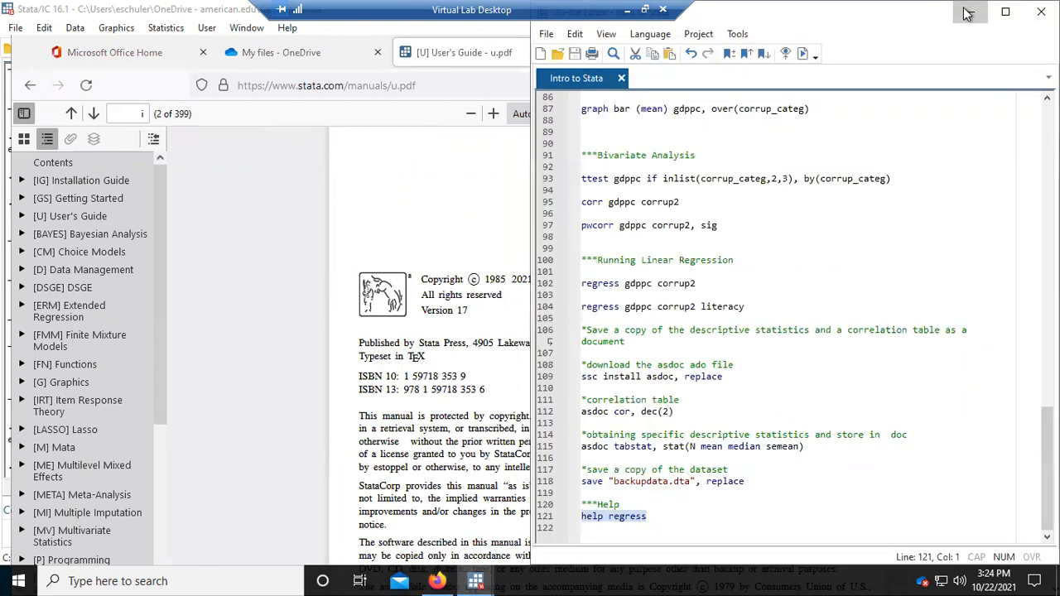
pyautogui.doubleClick(920, 57)
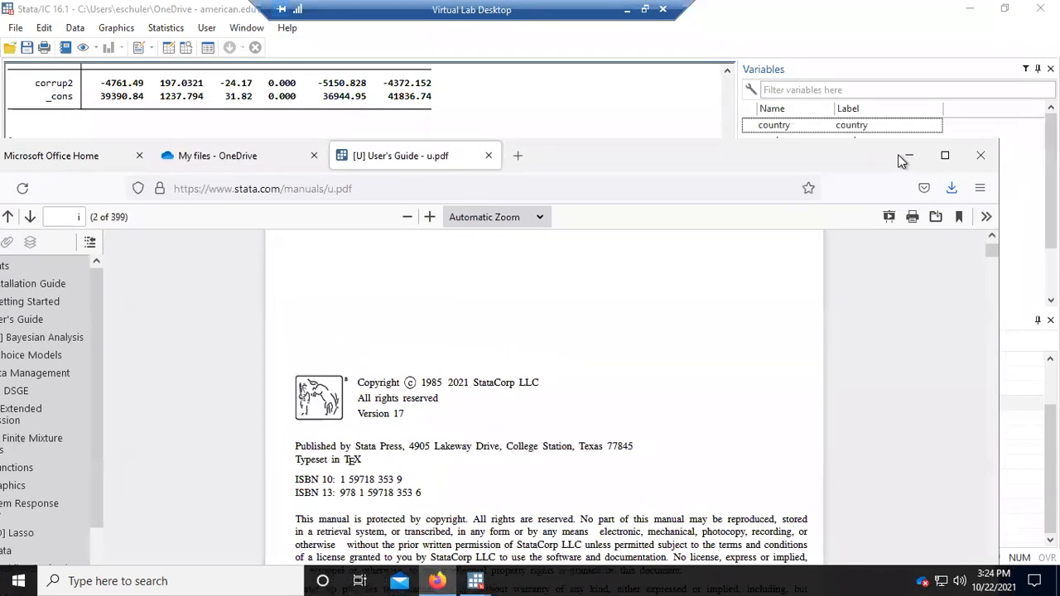
pyautogui.click(905, 155)
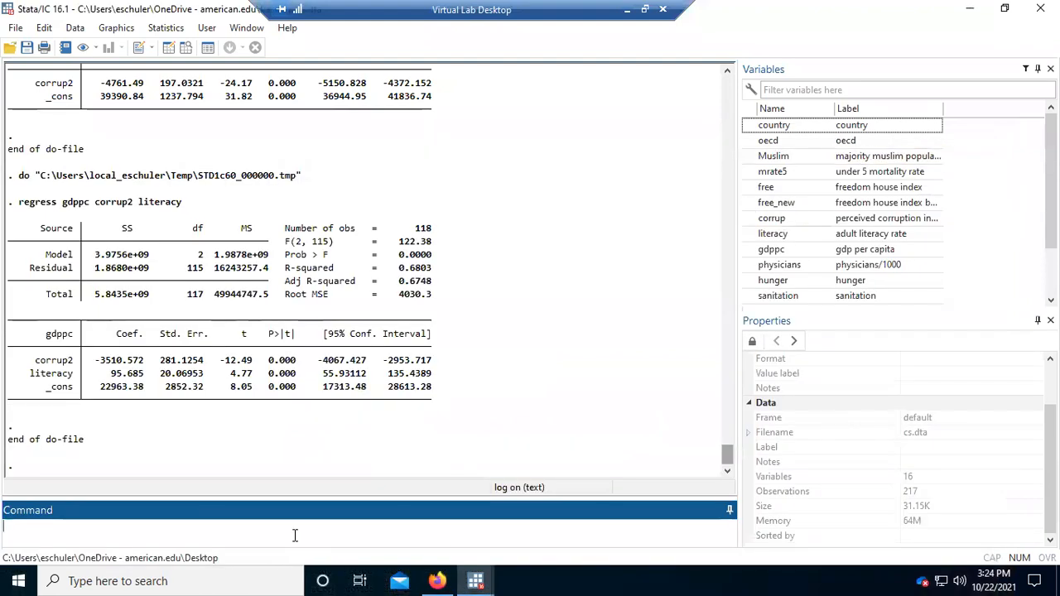
pyautogui.write('help regress')
pyautogui.press('Return')
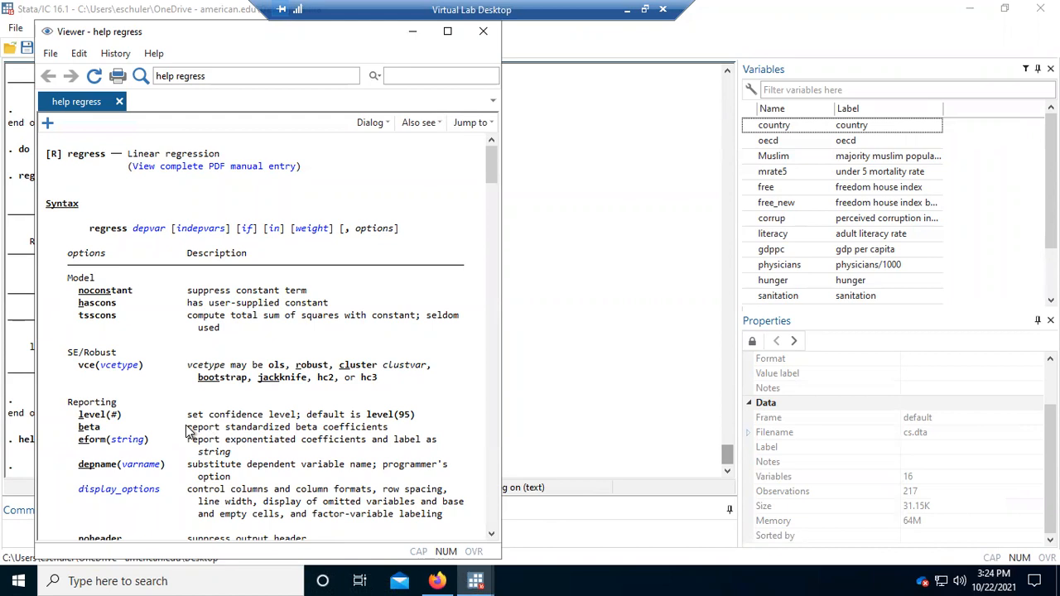
pyautogui.moveTo(68, 429)
pyautogui.mouseDown()
pyautogui.moveTo(122, 431)
pyautogui.moveTo(75, 428)
pyautogui.mouseUp()
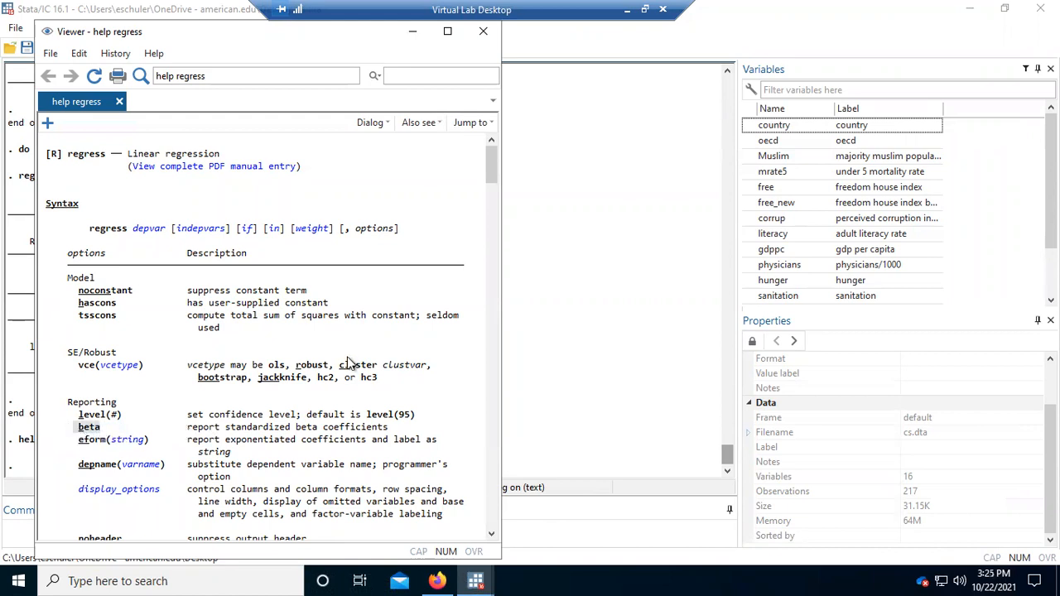
pyautogui.click(542, 369)
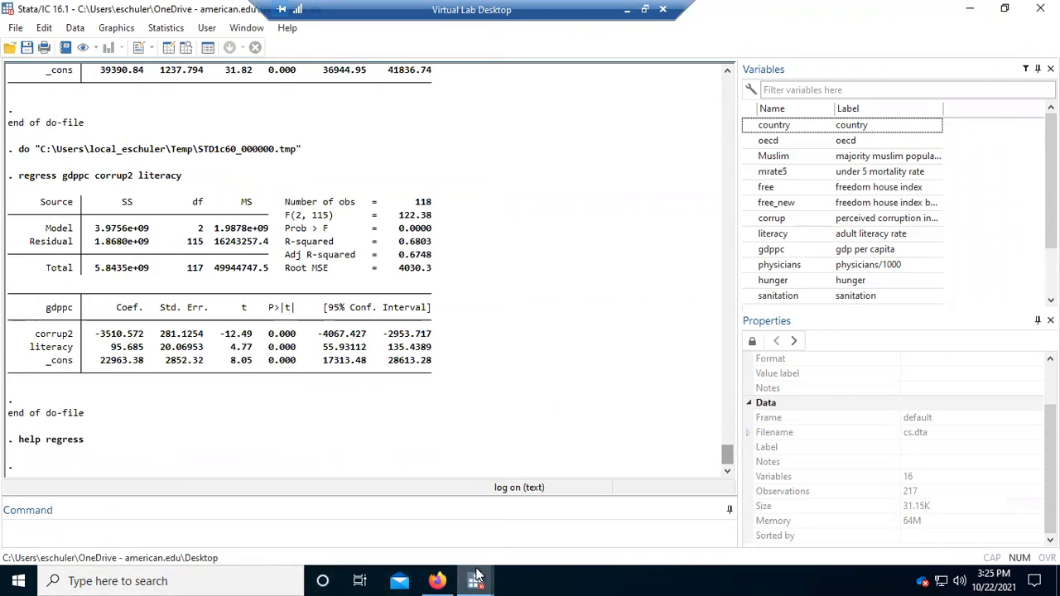
# Step: Add the beta option to the do-file's regress gdppc corrup2 literacy command and run the edited line
pyautogui.moveTo(484, 574)
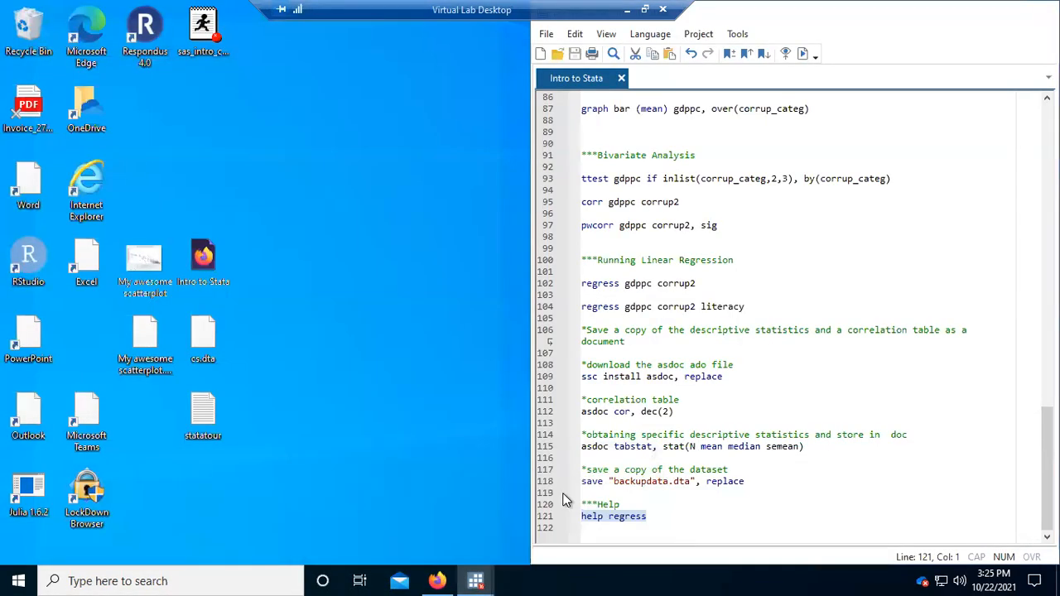
pyautogui.click(530, 522)
pyautogui.click(683, 516)
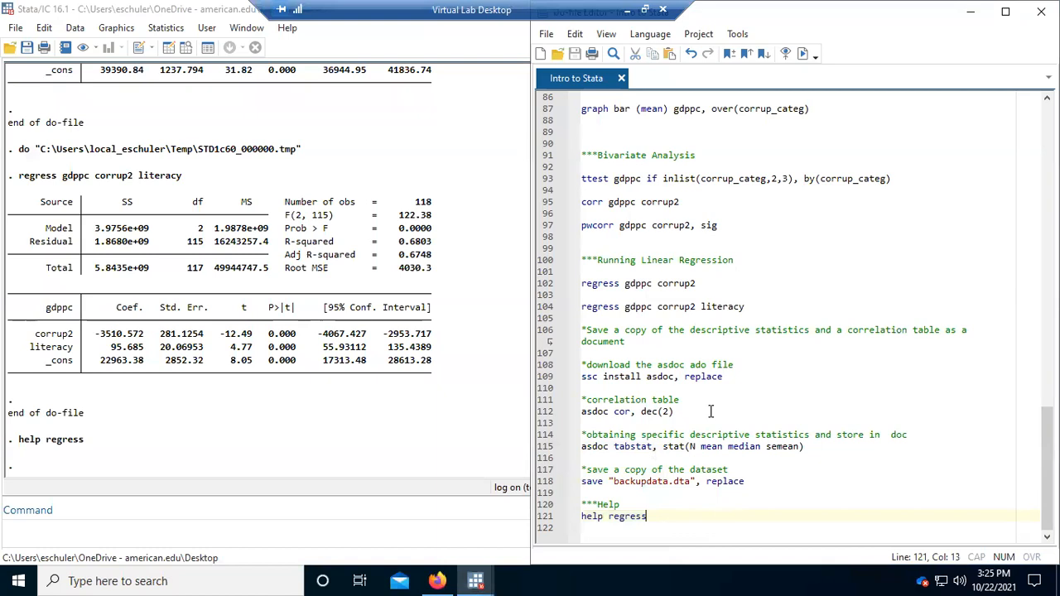
pyautogui.click(752, 309)
pyautogui.write(', beta')
pyautogui.moveTo(795, 307); pyautogui.dragTo(577, 310)
pyautogui.click(802, 53)
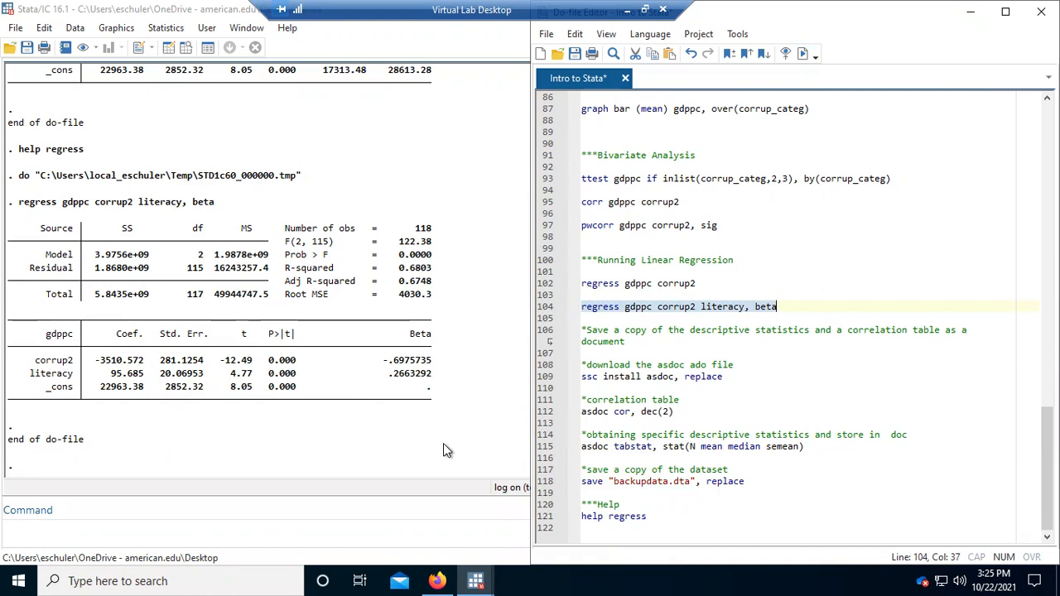
pyautogui.click(802, 308)
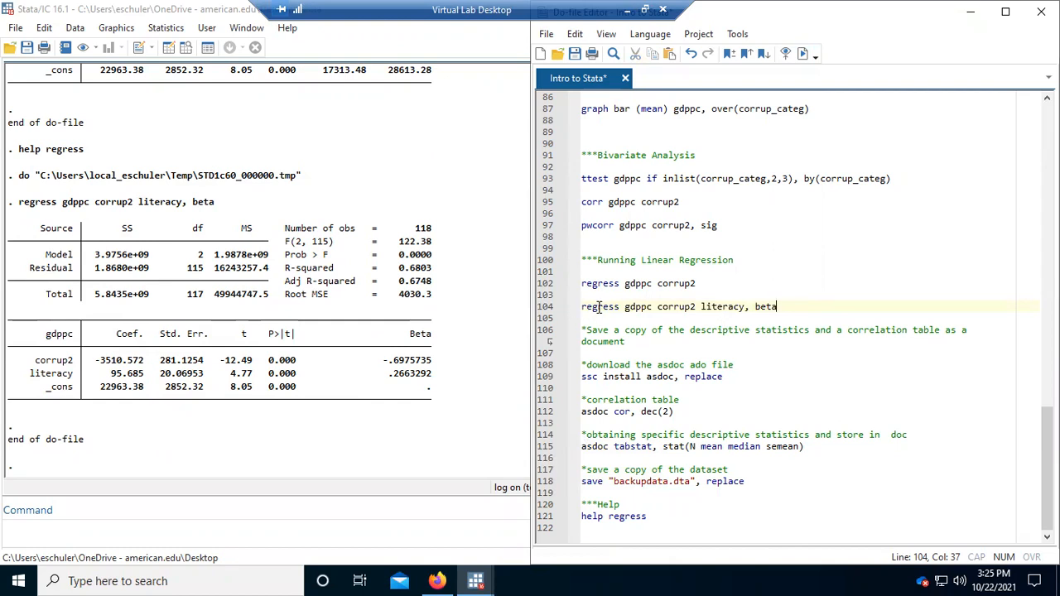
# Step: Look up the help for sum, view the summarize entry with its syntax and options, and close the Viewer
pyautogui.click(219, 535)
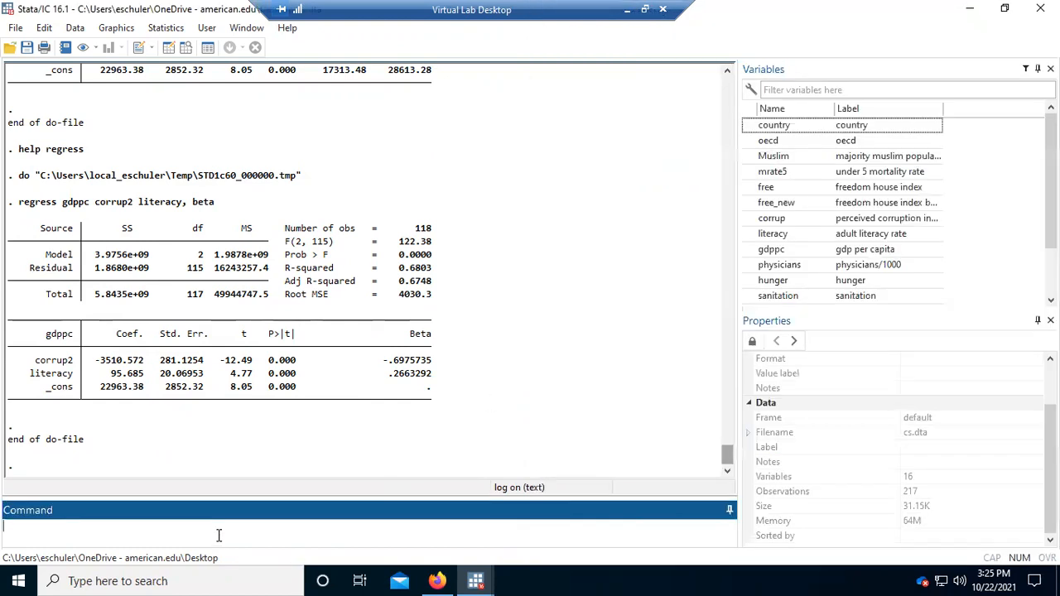
pyautogui.write('help sum')
pyautogui.press('Return')
pyautogui.click(207, 205)
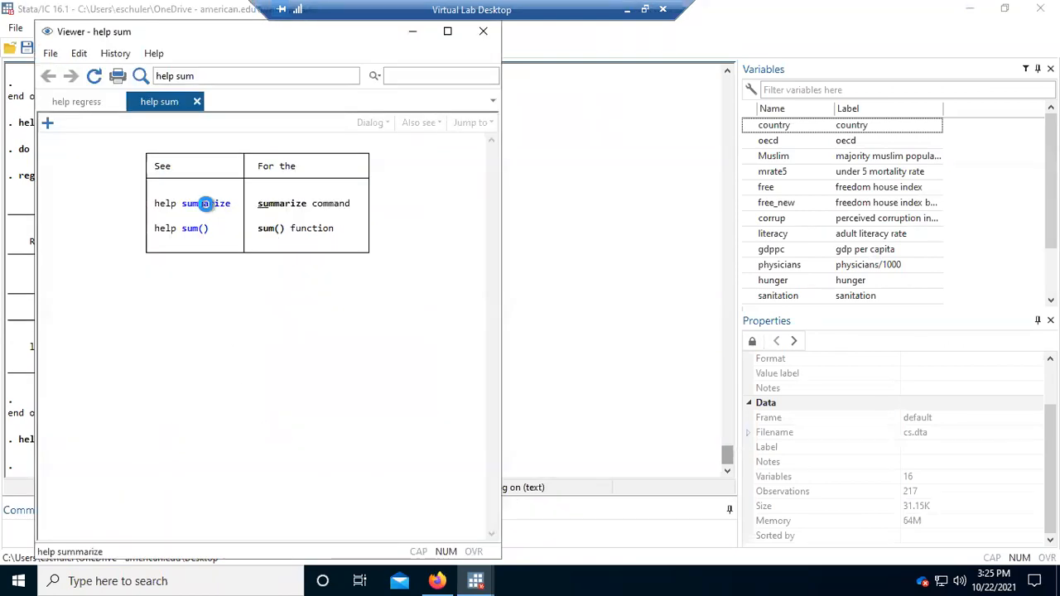
pyautogui.scroll(-1, 265, 426)
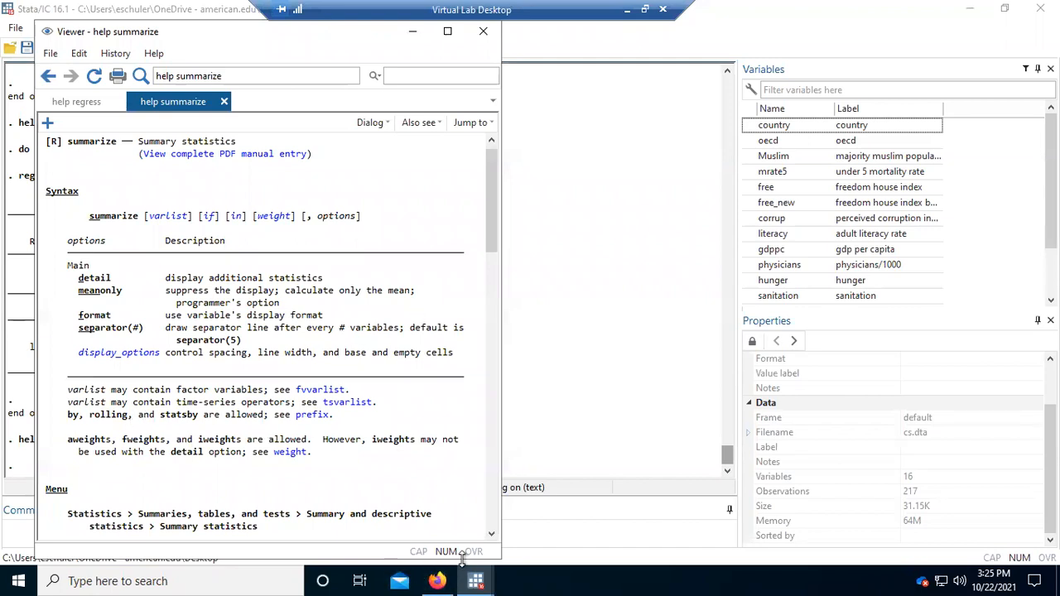
pyautogui.moveTo(228, 40); pyautogui.dragTo(196, 87)
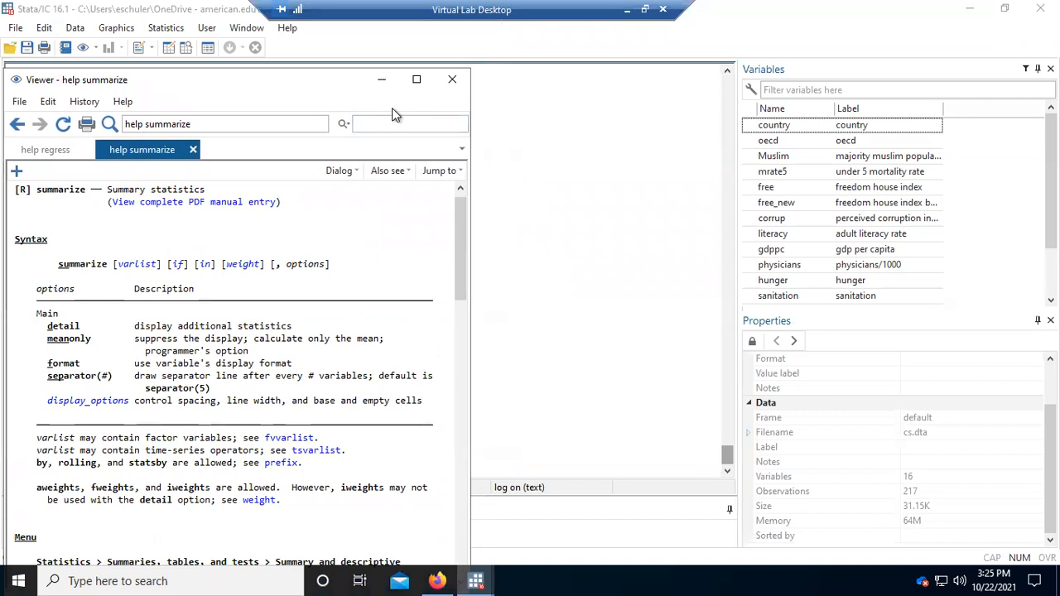
pyautogui.click(451, 80)
pyautogui.moveTo(488, 573)
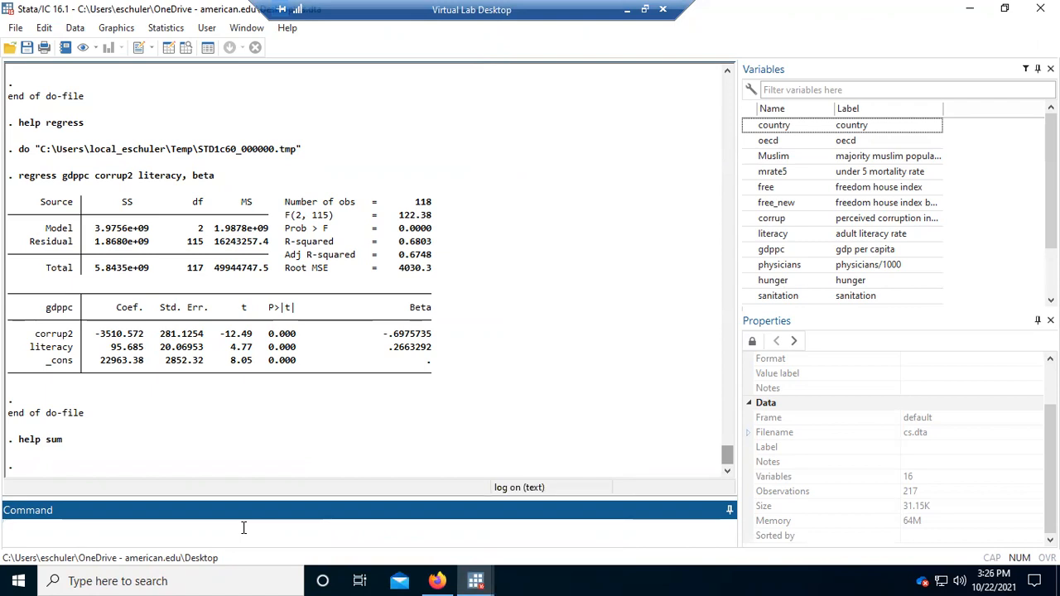
# Step: Step back and forth through the previously run commands in the command line
pyautogui.press('pageup')
pyautogui.press('pagedown')
pyautogui.press('pageup')
pyautogui.press('pageup')
pyautogui.press('pageup')
pyautogui.press('pagedown')
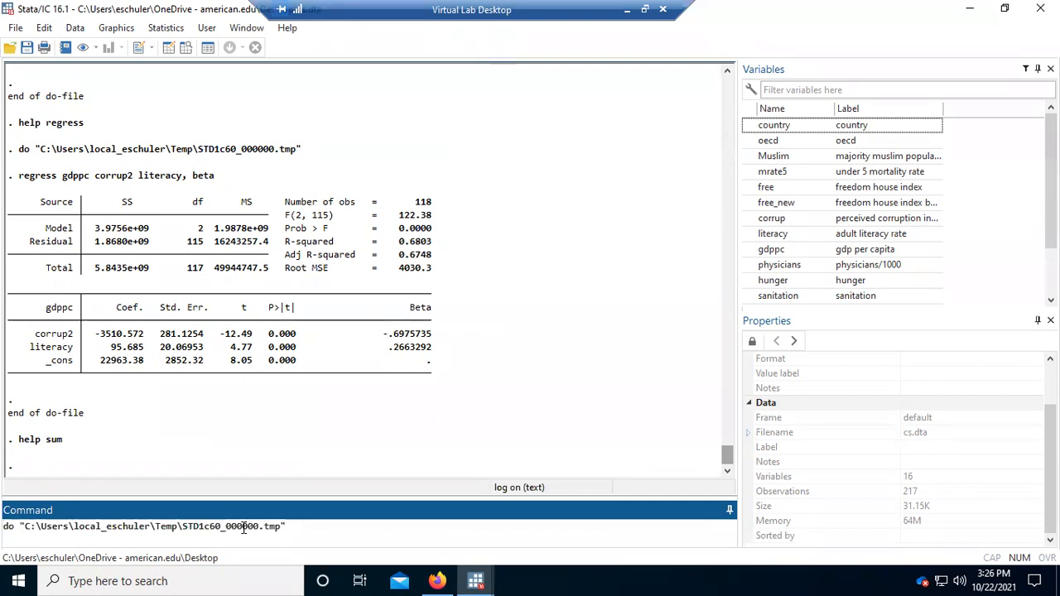
# Step: Replace the recalled command with sum and insert the hunger variable from the variable list after it
pyautogui.moveTo(290, 527); pyautogui.dragTo(4, 527)
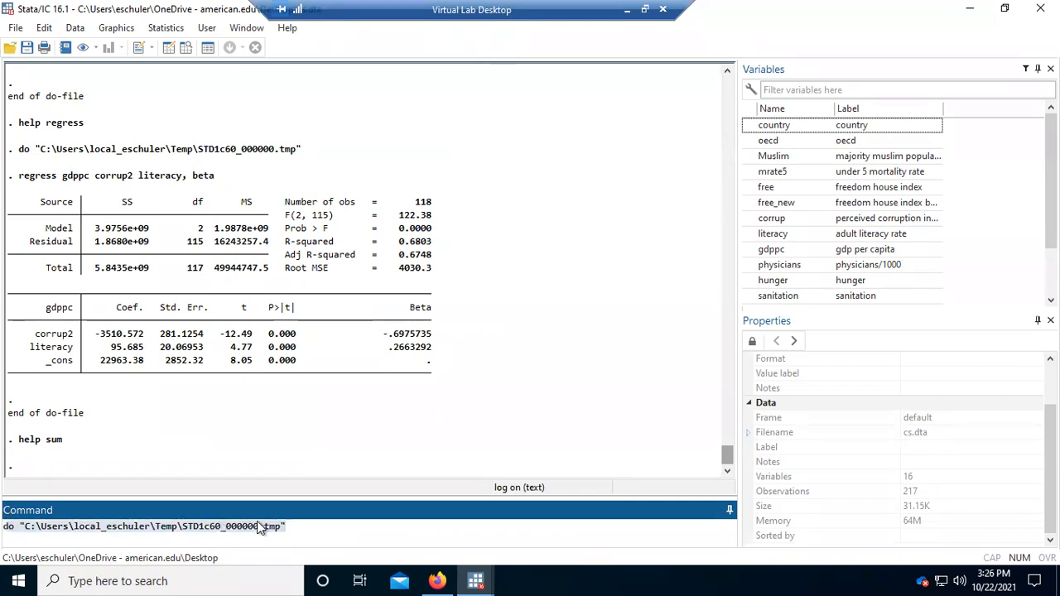
pyautogui.write('d')
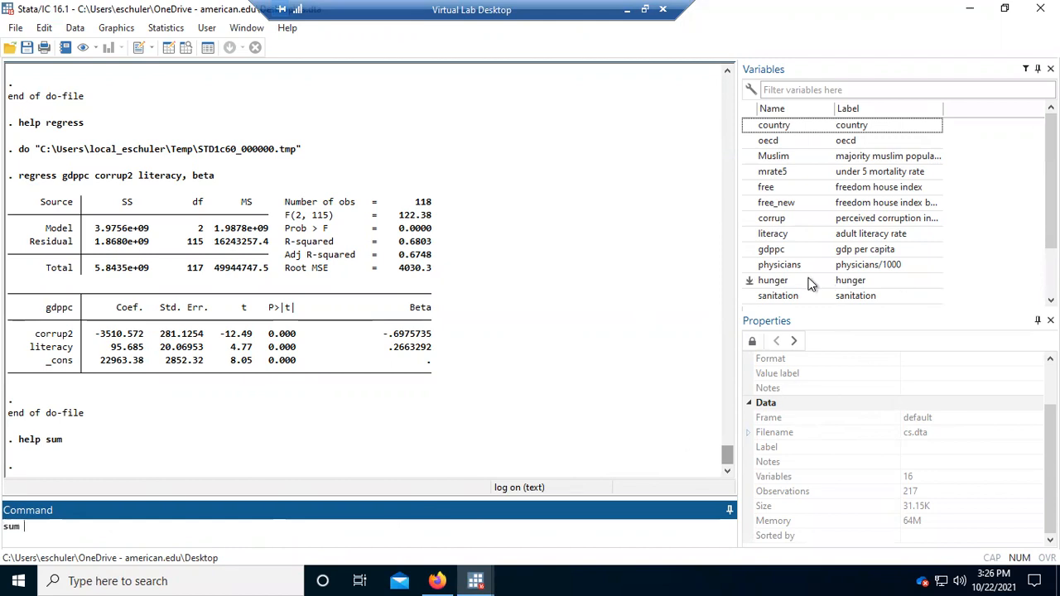
pyautogui.click(770, 282)
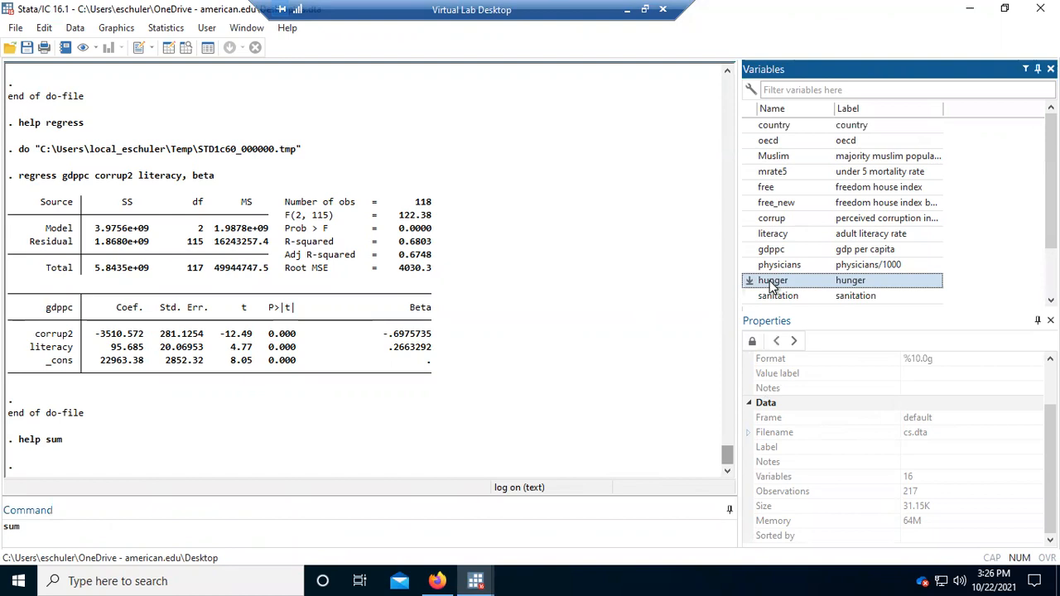
pyautogui.click(748, 281)
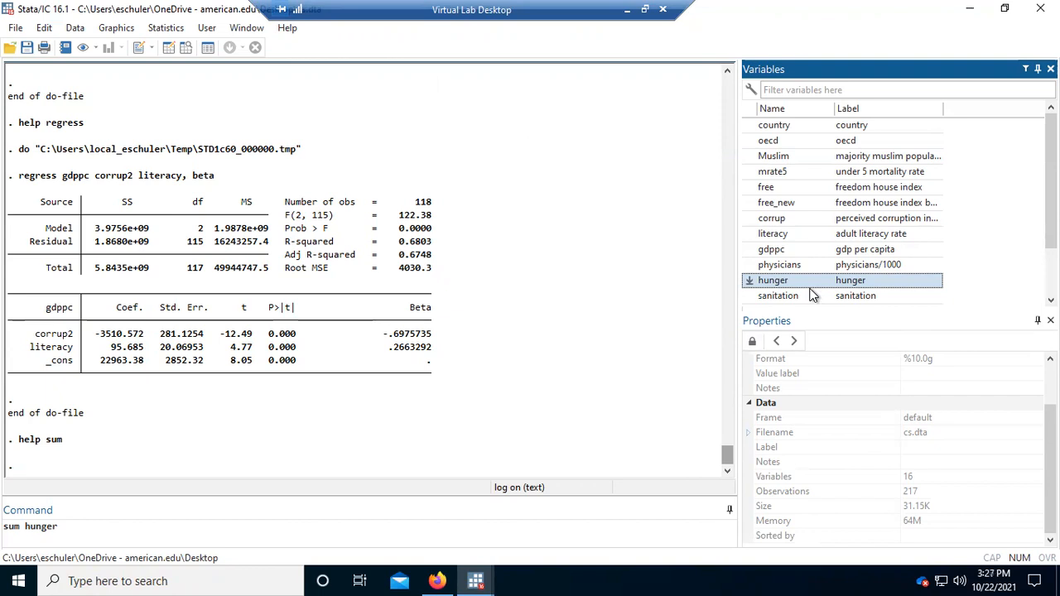
# Step: Return to the do-file beside the main Stata window and run its ssc install asdoc, replace line
pyautogui.click(970, 8)
pyautogui.moveTo(582, 354); pyautogui.dragTo(733, 375)
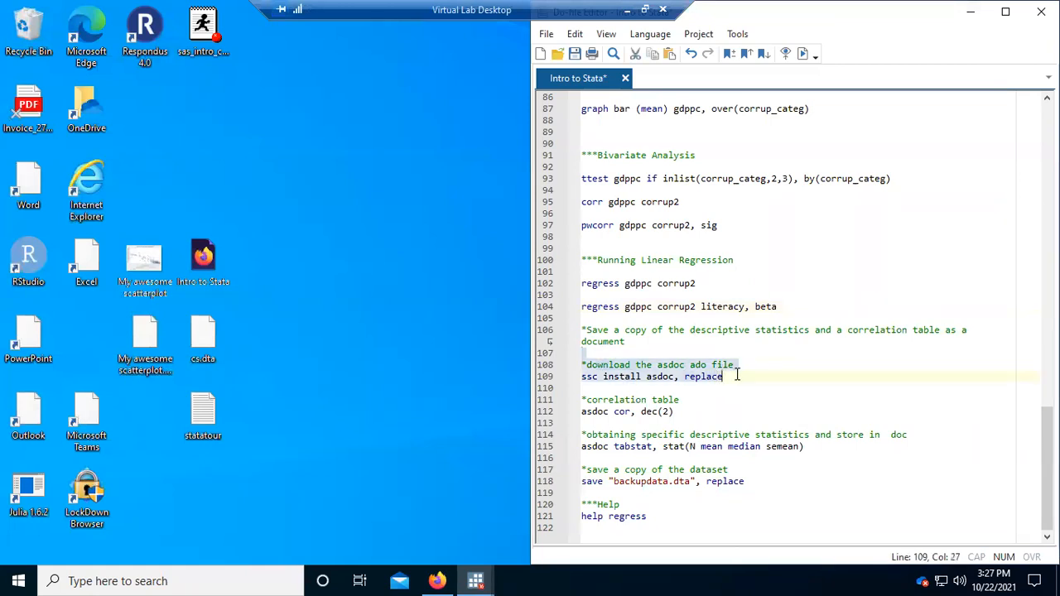
pyautogui.moveTo(475, 580)
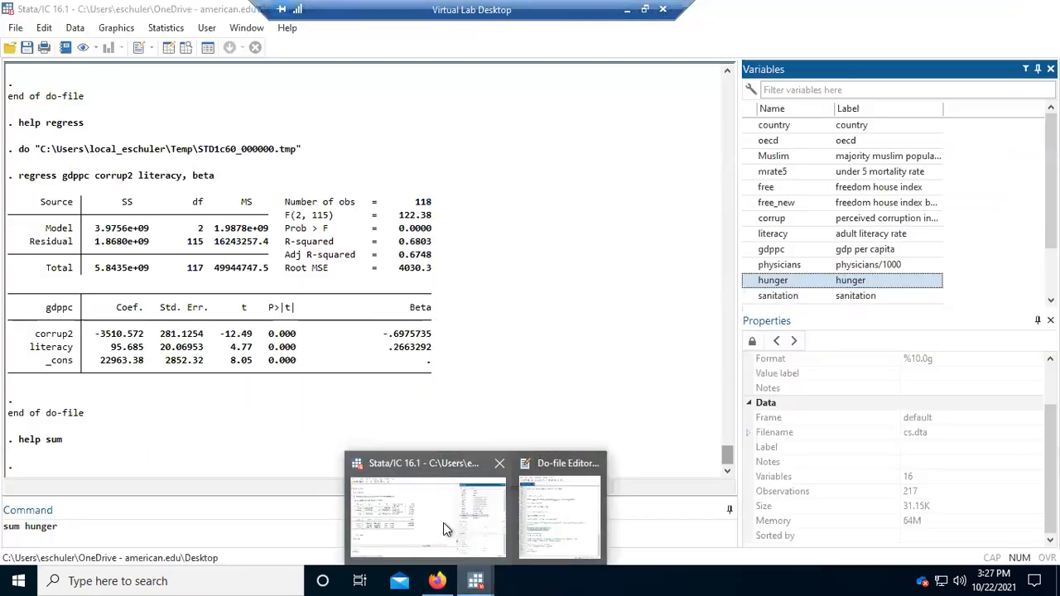
pyautogui.click(446, 521)
pyautogui.moveTo(475, 581)
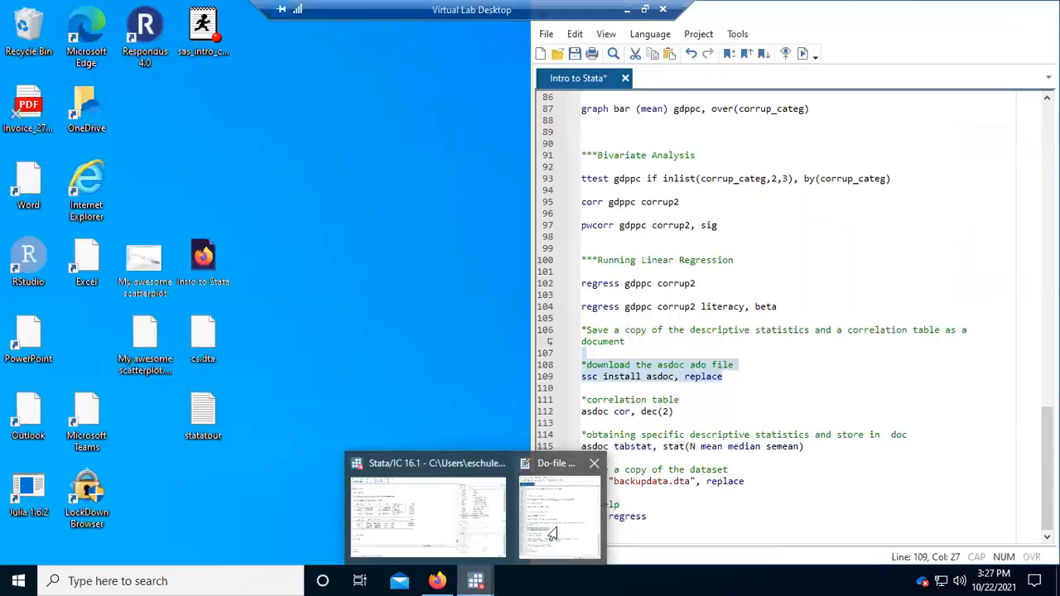
pyautogui.click(551, 530)
pyautogui.moveTo(728, 377); pyautogui.dragTo(582, 377)
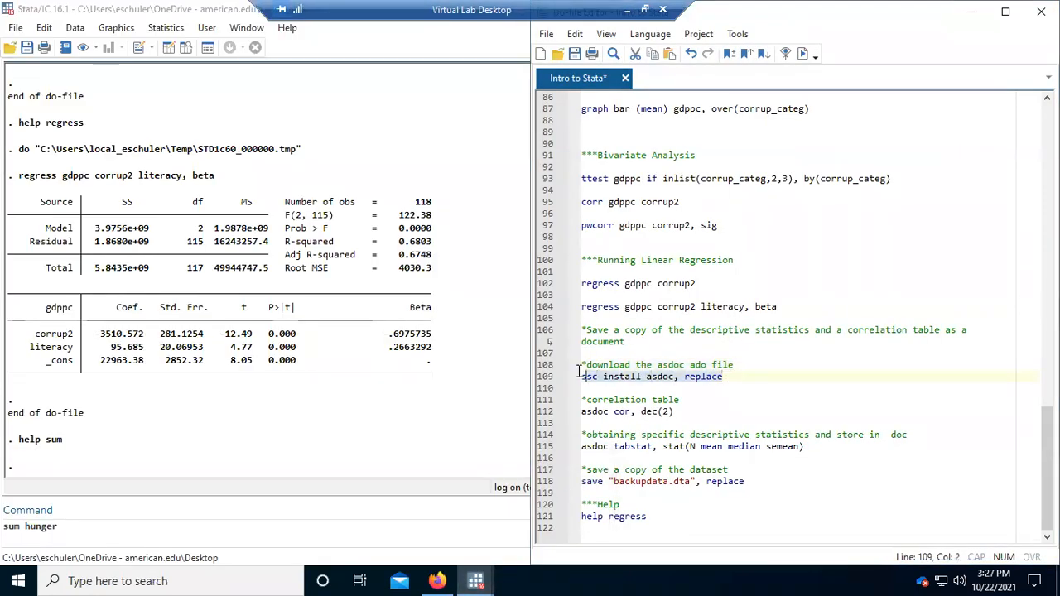
pyautogui.click(803, 53)
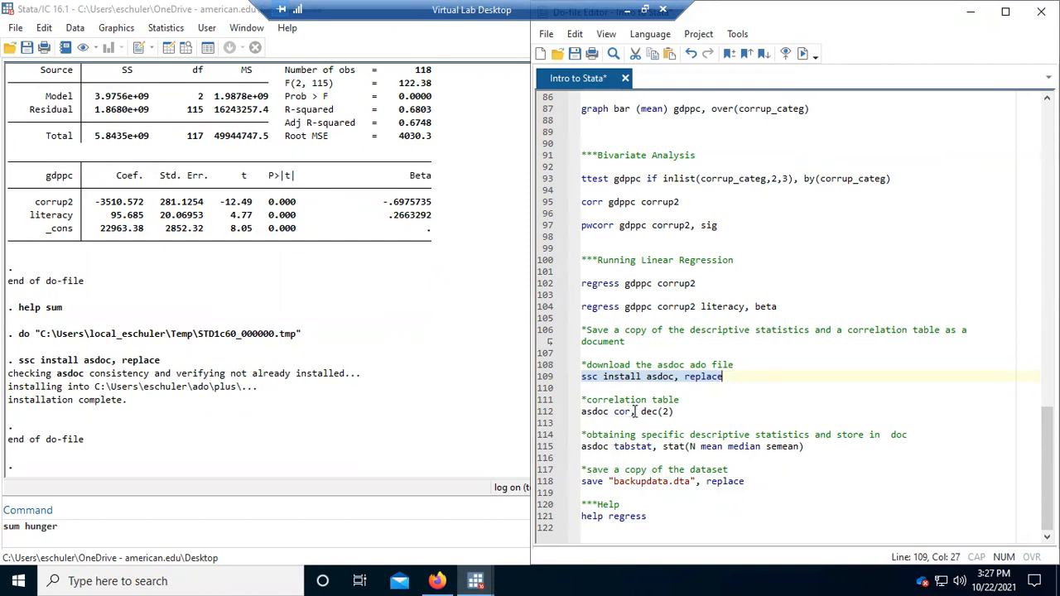
# Step: Run the do-file's asdoc cor, dec(2) line and open Myfile.doc as a read-only copy in Word, dismissing the Office sign-in prompt
pyautogui.moveTo(683, 412); pyautogui.dragTo(560, 407)
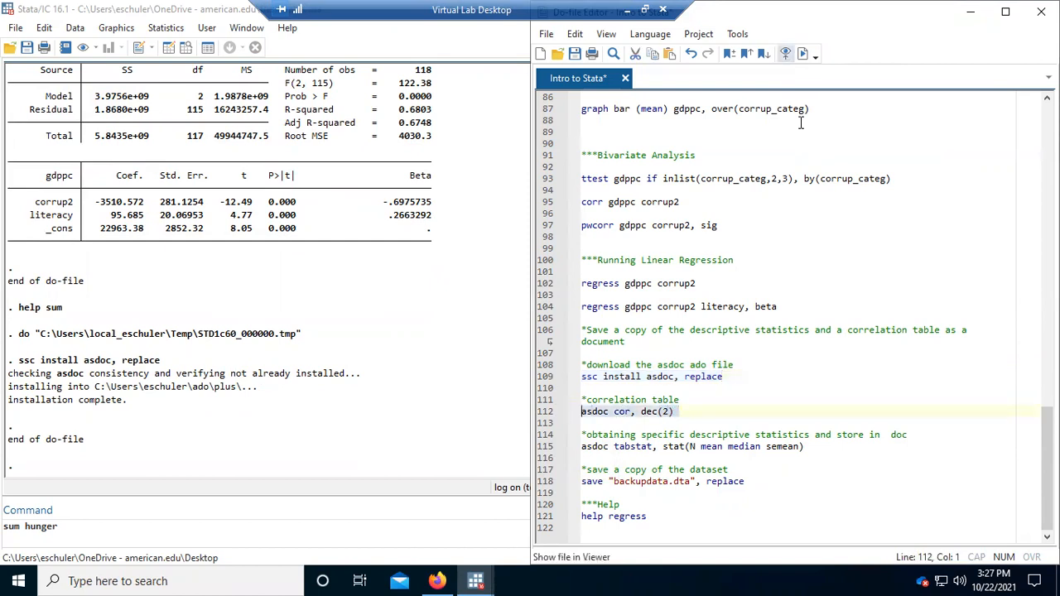
pyautogui.click(802, 53)
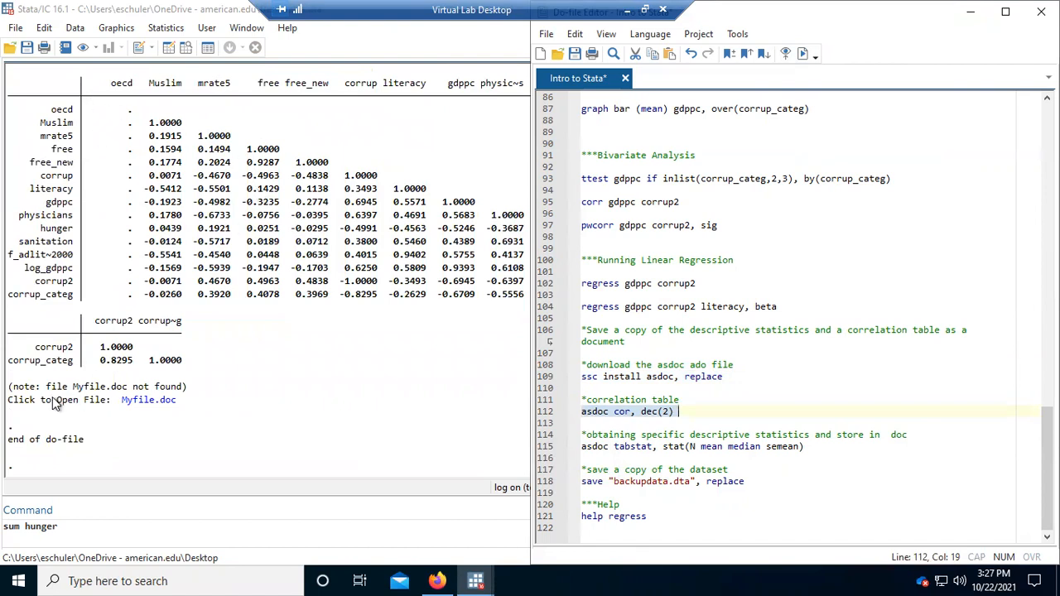
pyautogui.click(145, 404)
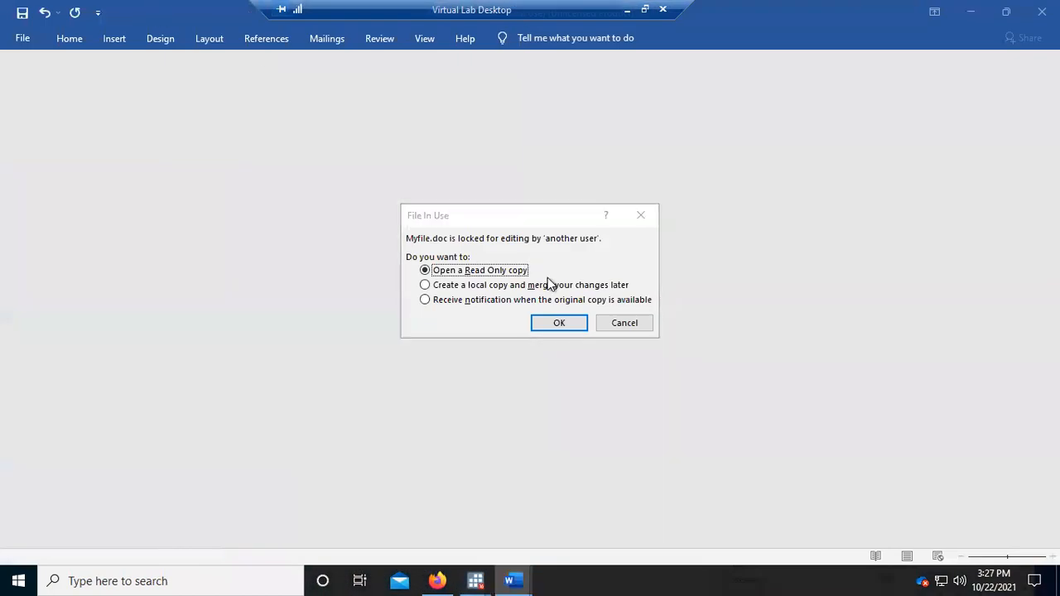
pyautogui.click(549, 323)
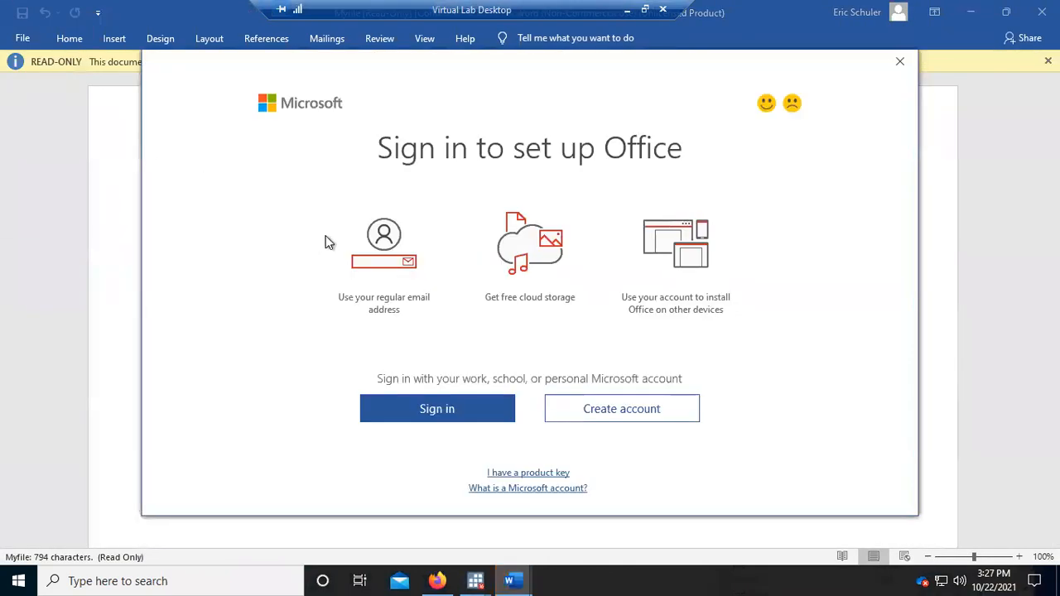
pyautogui.click(899, 62)
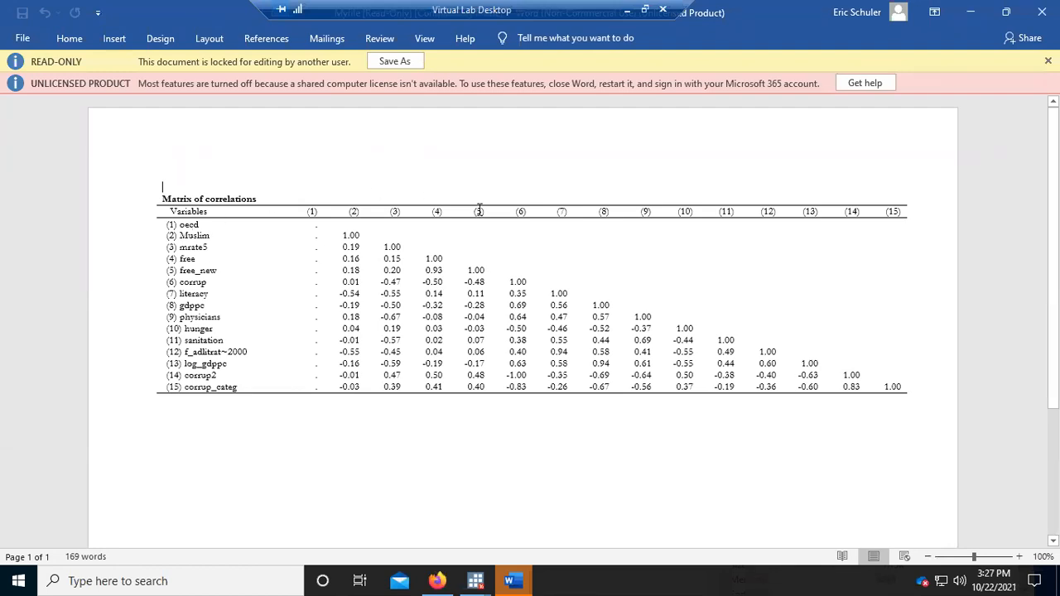
# Step: Close both Word windows showing Myfile.doc, dismissing the repeated Office sign-in prompt
pyautogui.click(1042, 12)
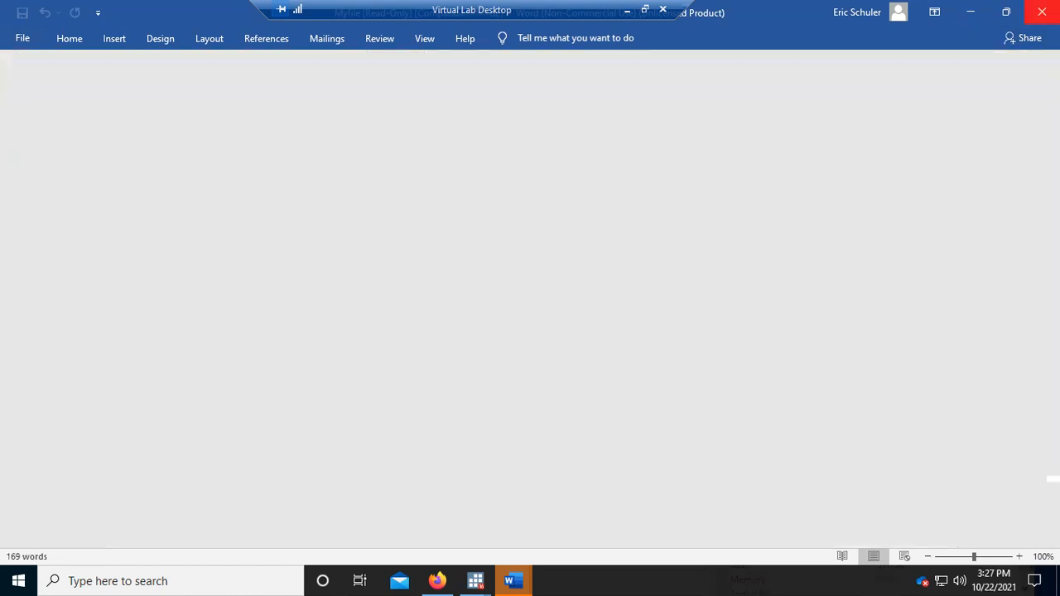
pyautogui.click(193, 7)
pyautogui.click(900, 70)
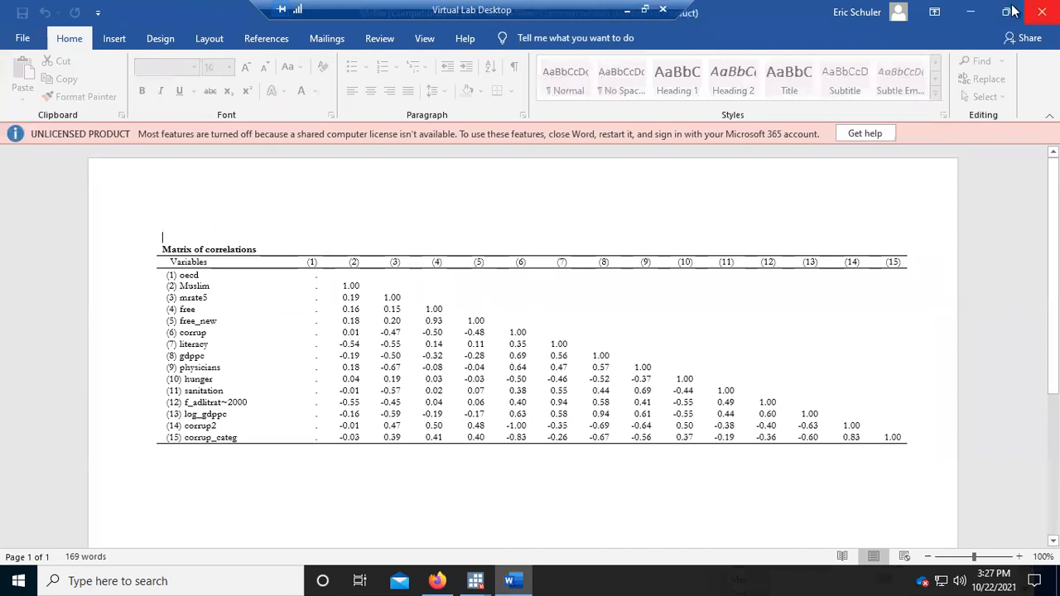
pyautogui.click(1042, 11)
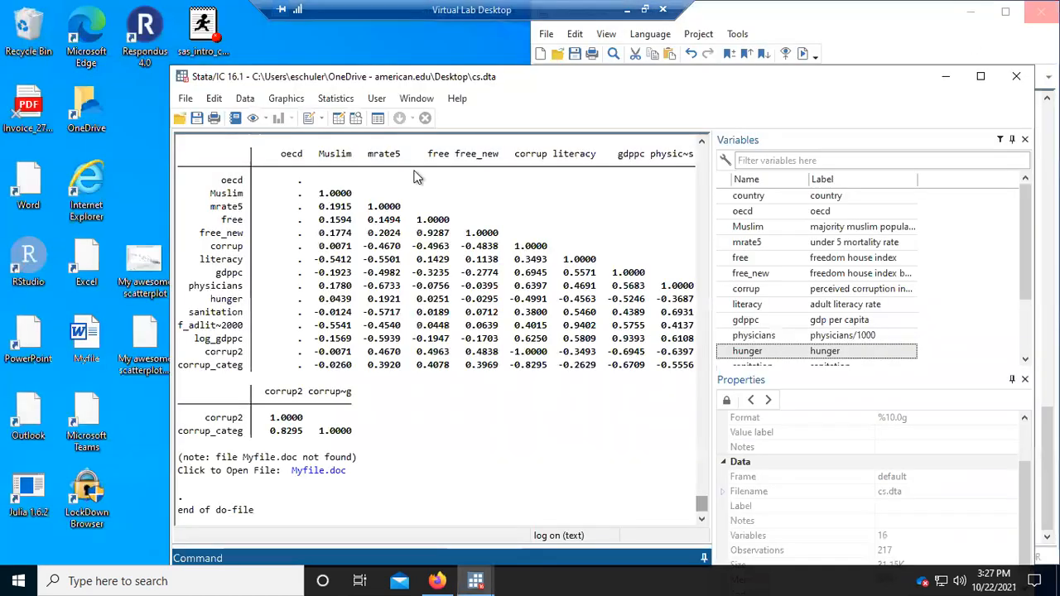
# Step: Shift the main Stata window aside and run the do-file's asdoc tabstat, stat(N mean median semean) line
pyautogui.click(140, 193)
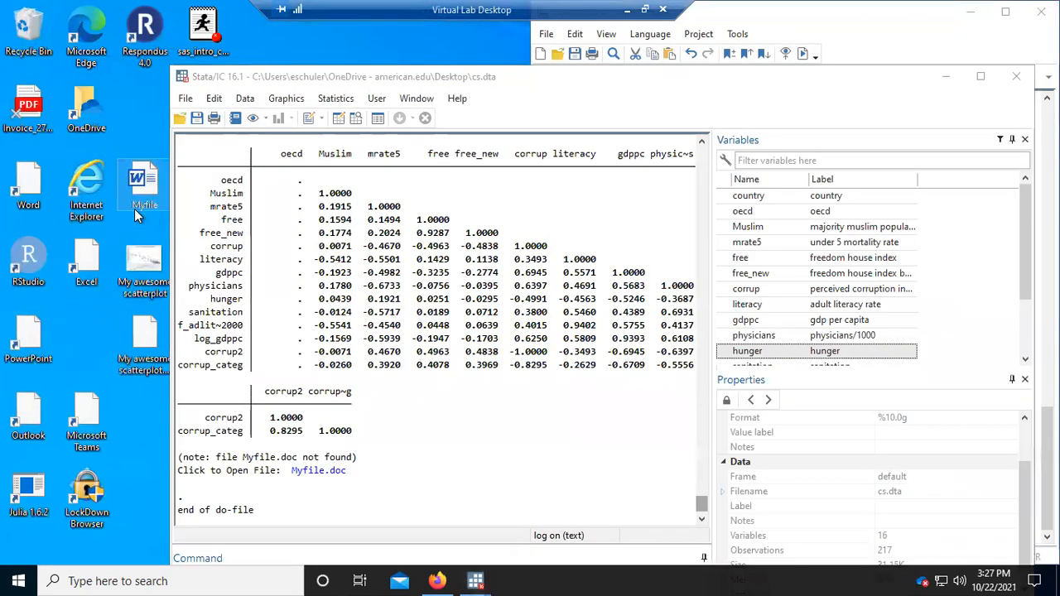
pyautogui.moveTo(900, 74); pyautogui.dragTo(800, 59)
pyautogui.click(942, 34)
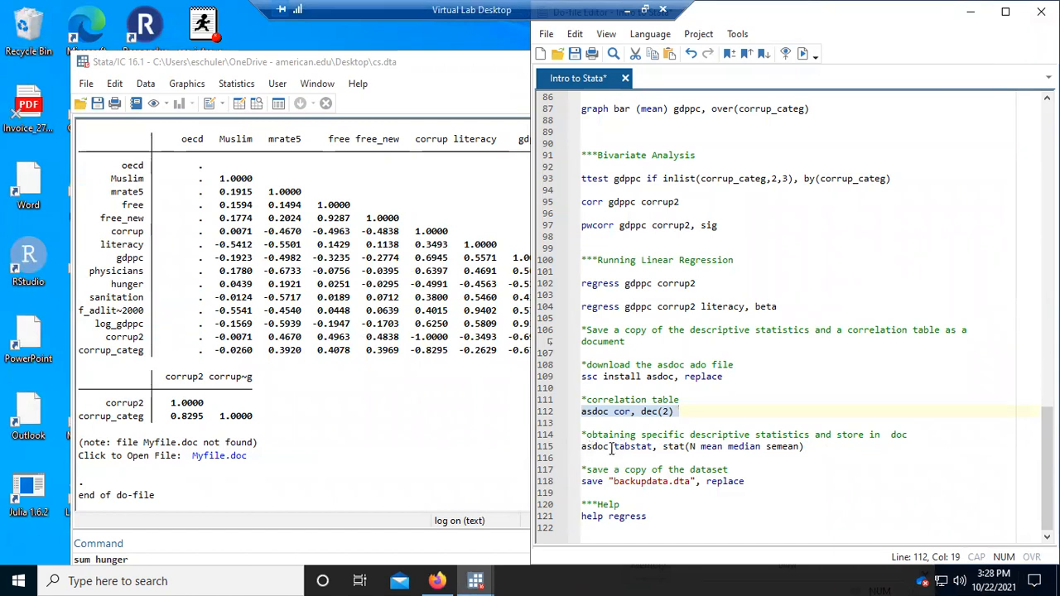
pyautogui.moveTo(613, 448); pyautogui.dragTo(652, 448)
pyautogui.click(687, 447)
pyautogui.moveTo(707, 446); pyautogui.dragTo(740, 446)
pyautogui.moveTo(811, 447); pyautogui.dragTo(581, 446)
pyautogui.click(802, 53)
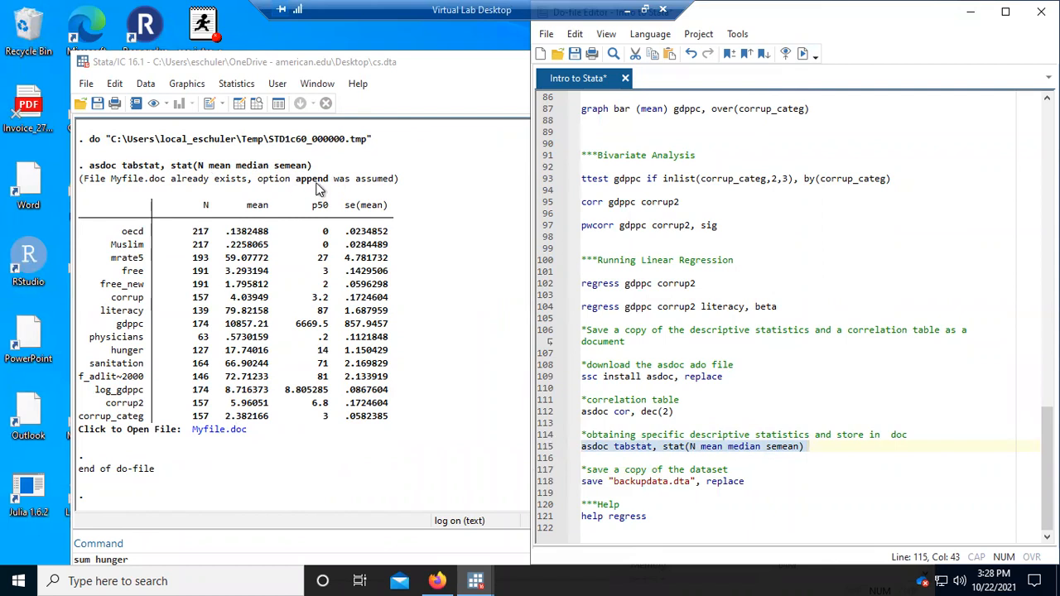
# Step: Save a copy of the dataset by running the do-file's save "backupdata.dta", replace line
pyautogui.click(780, 477)
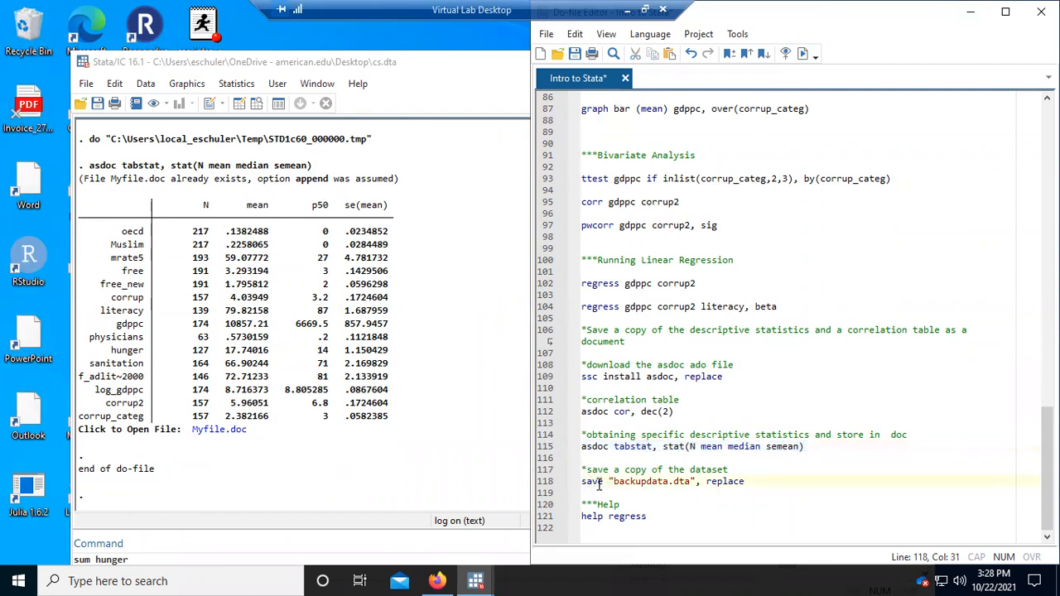
pyautogui.moveTo(613, 482); pyautogui.dragTo(681, 481)
pyautogui.moveTo(810, 473); pyautogui.dragTo(562, 480)
pyautogui.click(764, 480)
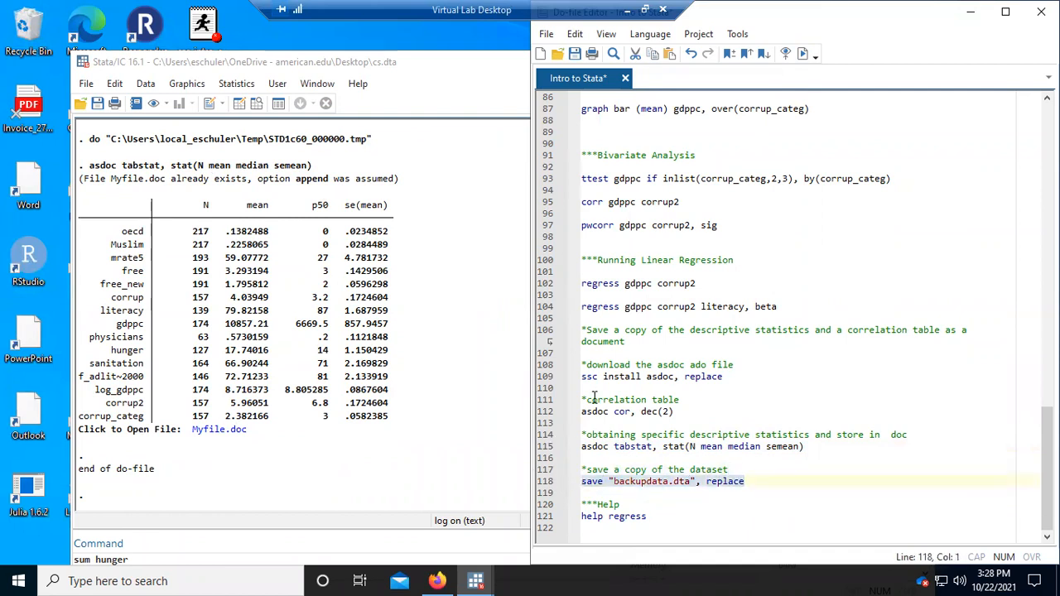
pyautogui.click(800, 55)
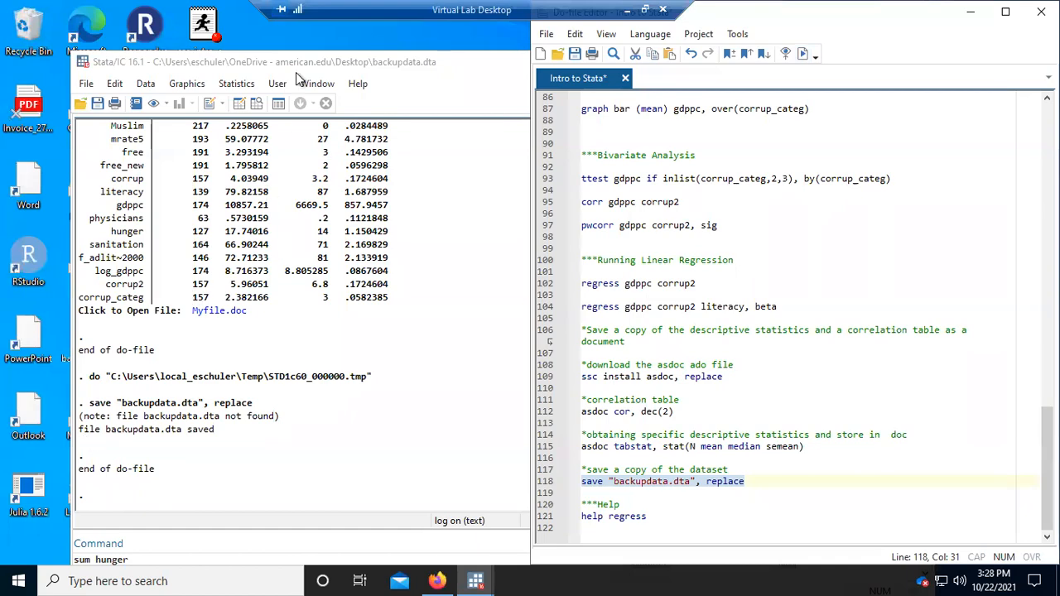
# Step: Move the Stata windows aside, put away the do-file editor, and close Stata
pyautogui.moveTo(296, 72); pyautogui.dragTo(238, 168)
pyautogui.moveTo(924, 18); pyautogui.dragTo(911, 125)
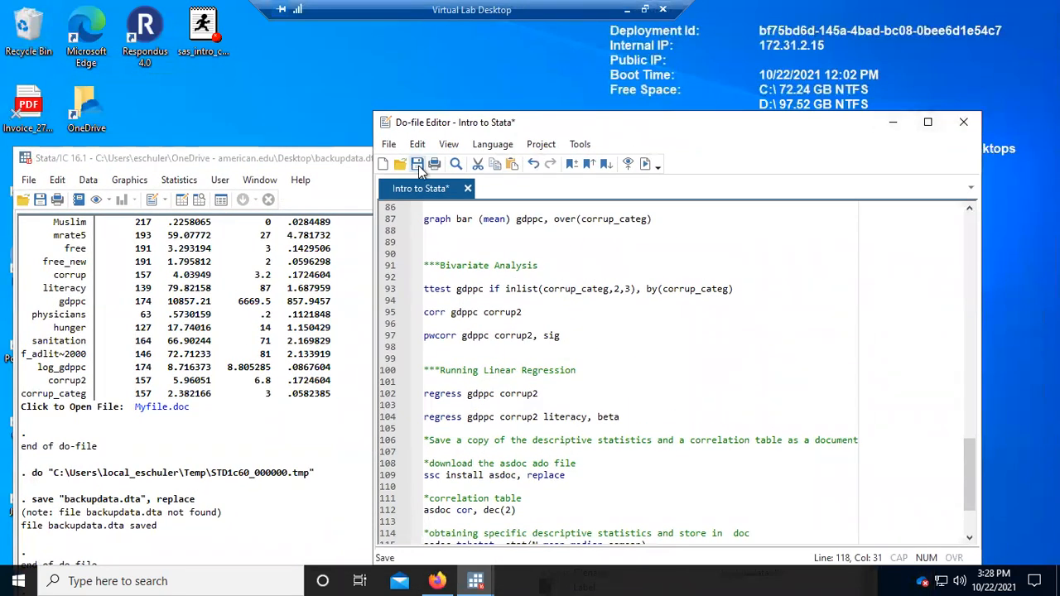
pyautogui.click(896, 121)
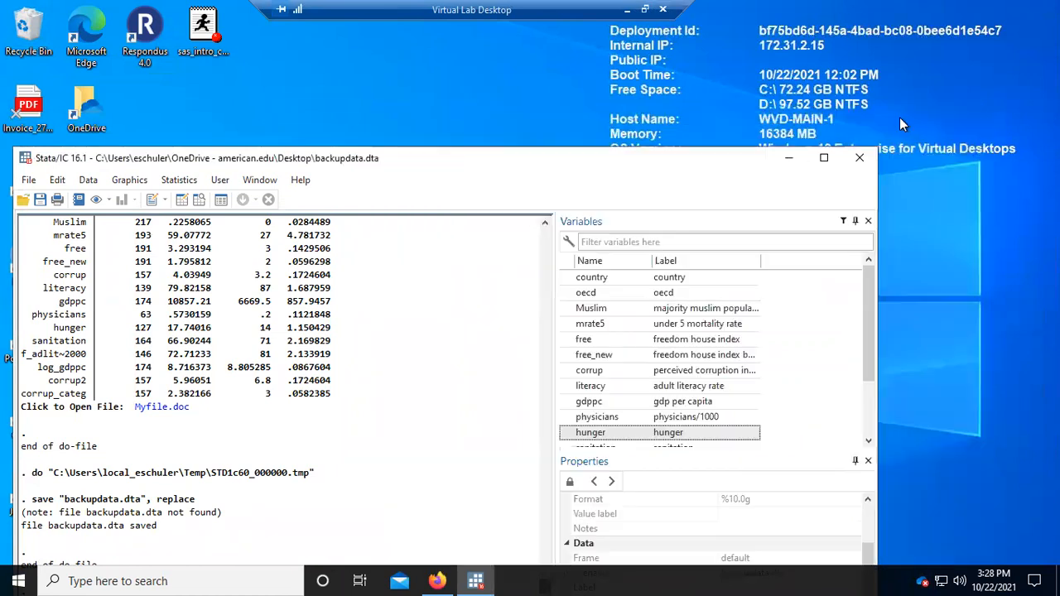
pyautogui.click(858, 158)
# Step: Group Myfile, backupdata, the scatterplot files, cs.dta, Intro to Stata and statatour on the desktop, apart from the application shortcuts
pyautogui.moveTo(203, 257); pyautogui.dragTo(377, 261)
pyautogui.moveTo(154, 343); pyautogui.dragTo(392, 343)
pyautogui.moveTo(201, 336); pyautogui.dragTo(323, 340)
pyautogui.moveTo(147, 257); pyautogui.dragTo(321, 258)
pyautogui.click(152, 186)
pyautogui.moveTo(151, 186); pyautogui.dragTo(326, 186)
pyautogui.moveTo(87, 335); pyautogui.dragTo(374, 187)
pyautogui.moveTo(203, 410); pyautogui.dragTo(248, 418)
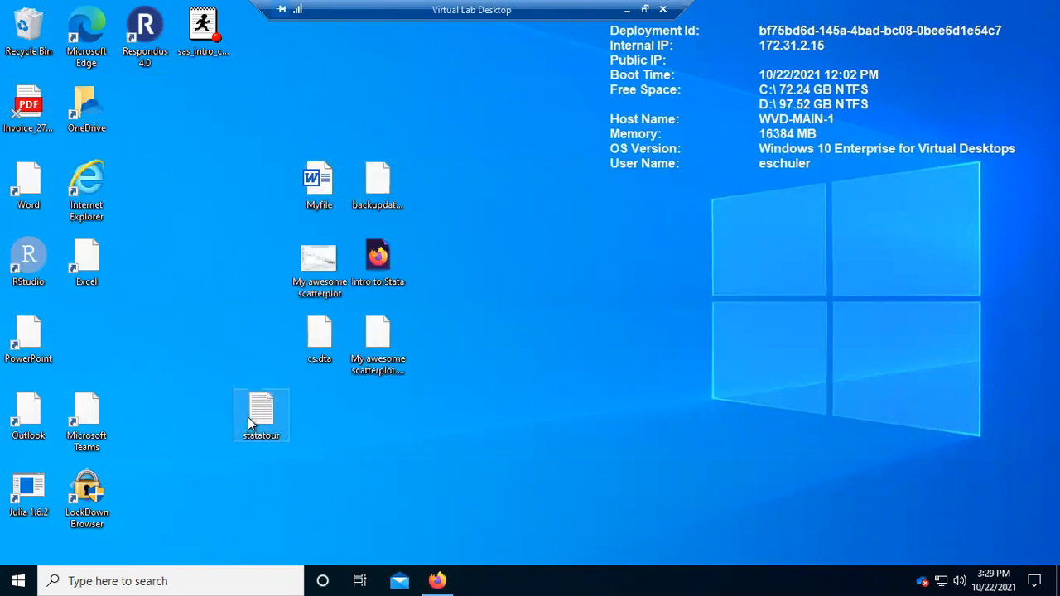
# Step: Open the statatour log in Notepad and read through the recorded commands and output to its end
pyautogui.doubleClick(259, 420)
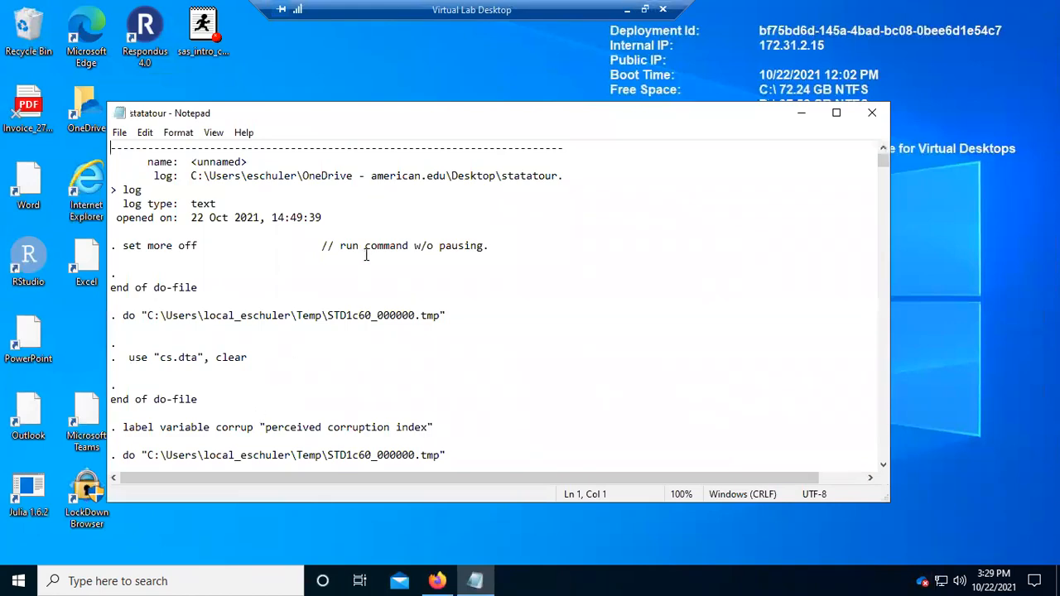
pyautogui.scroll(-15, 366, 254)
pyautogui.scroll(-15, 365, 254)
pyautogui.scroll(-15, 364, 252)
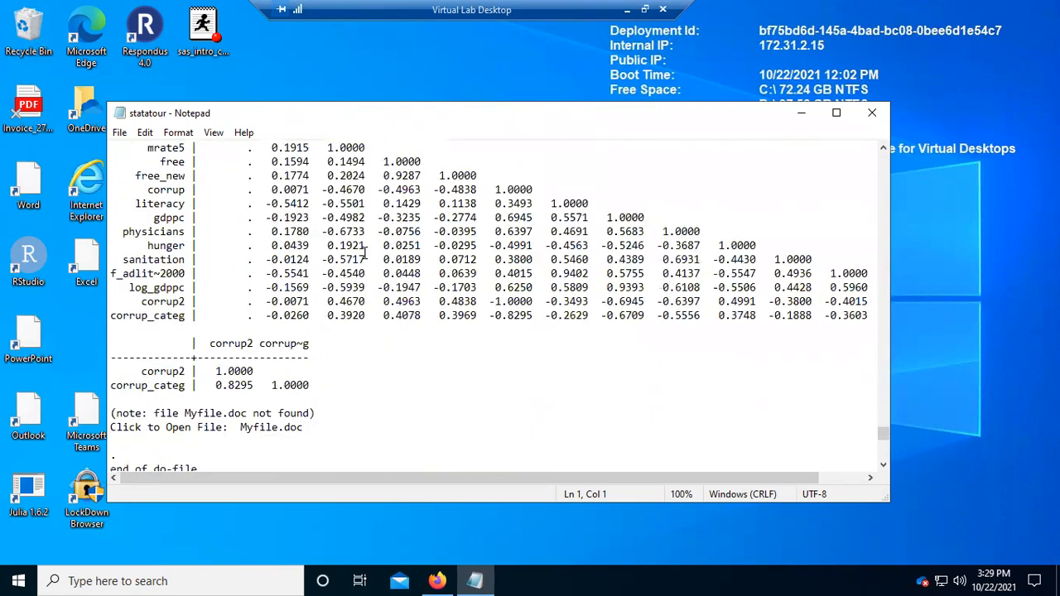
pyautogui.scroll(-5, 364, 254)
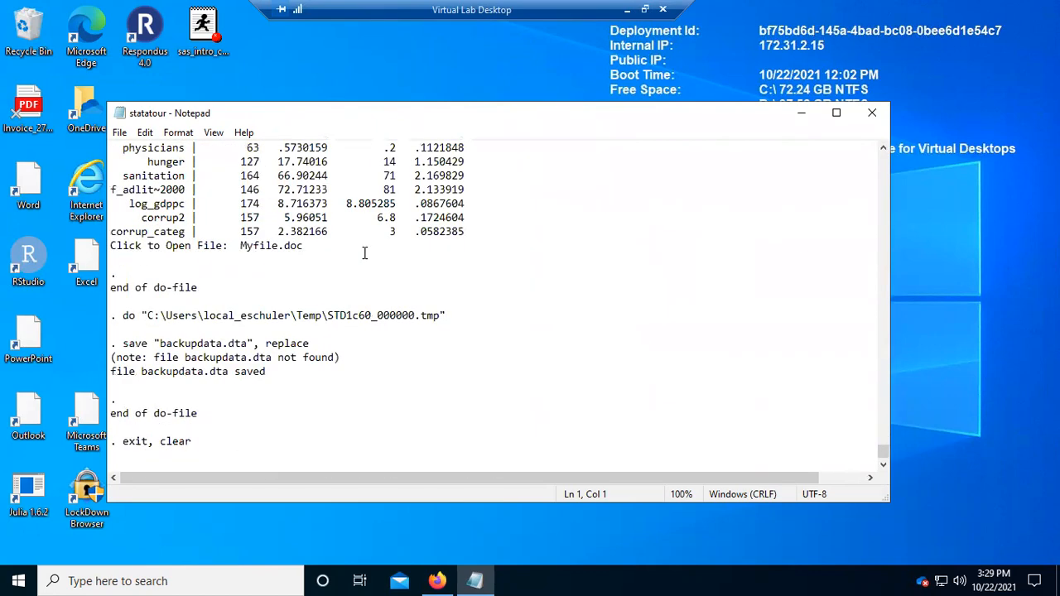
# Step: Close the log, create a desktop folder named workshop stata completed files, and move all the Stata workshop files into it
pyautogui.click(872, 113)
pyautogui.rightClick(517, 297)
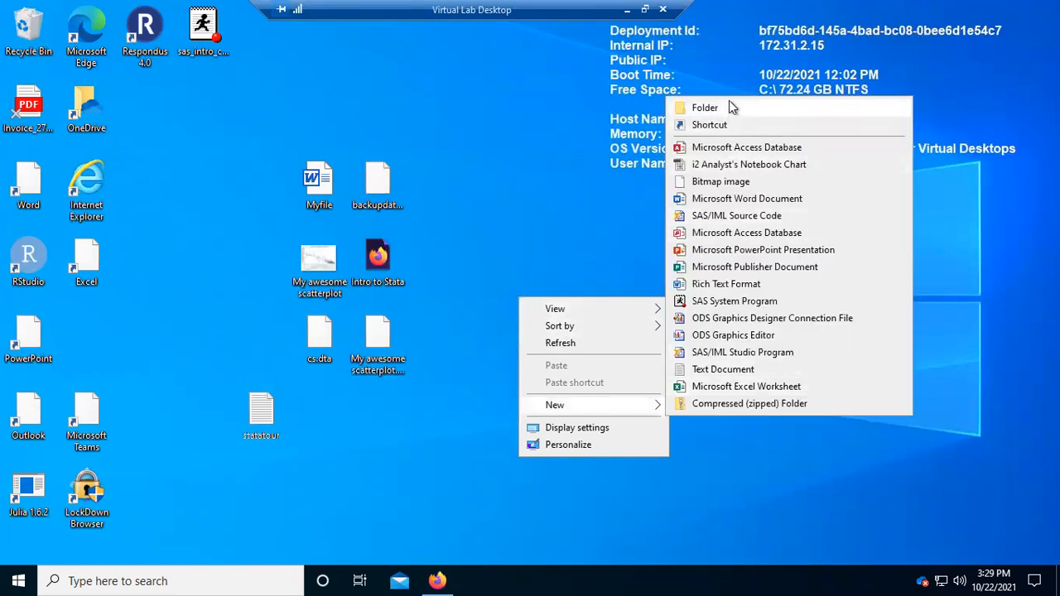
pyautogui.click(730, 107)
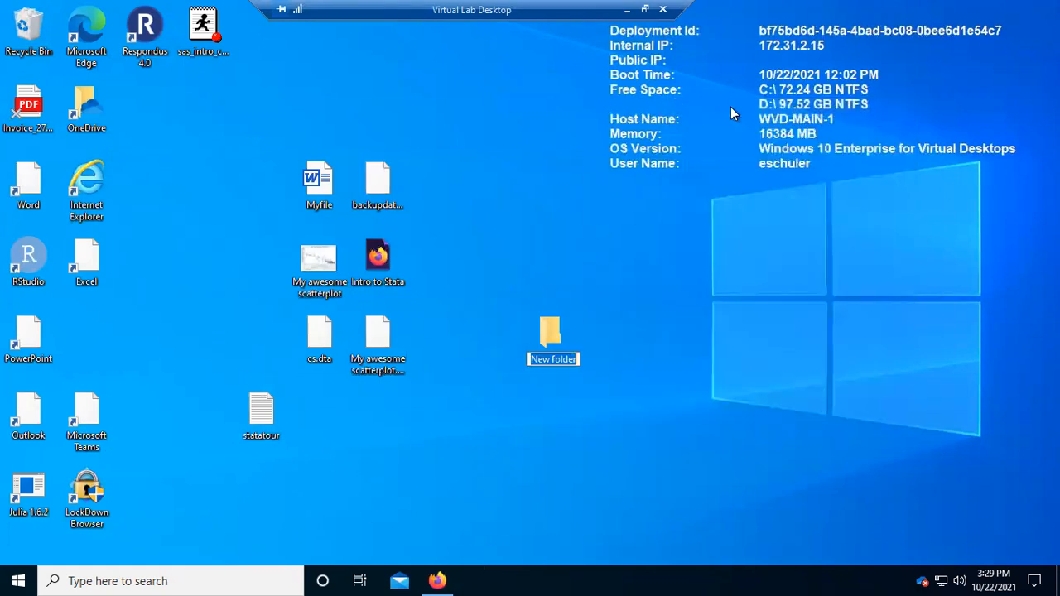
pyautogui.write('workshh')
pyautogui.press('BackSpace')
pyautogui.write('op stata completed file')
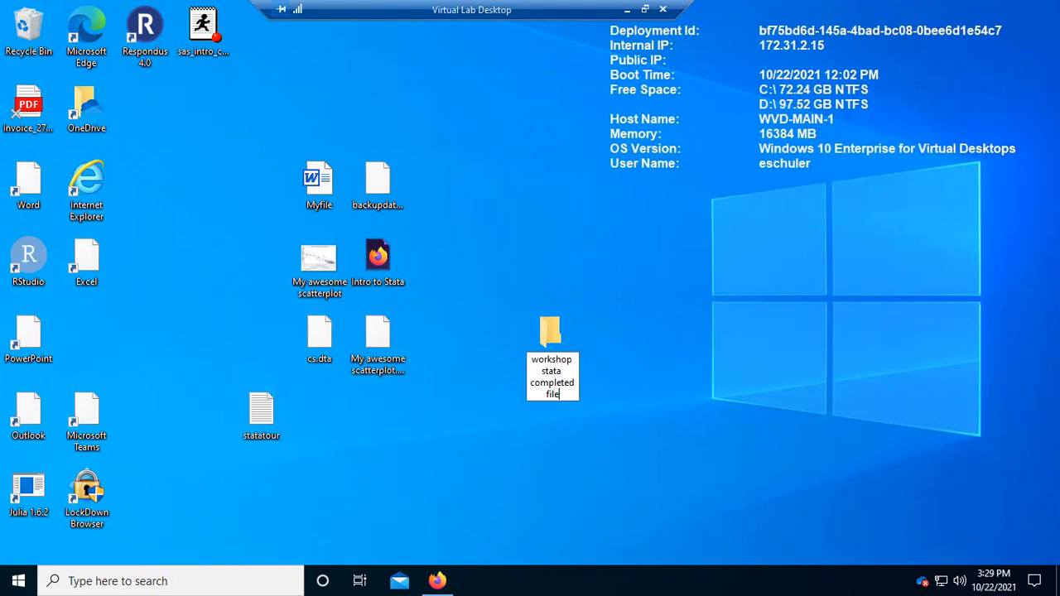
pyautogui.write('s')
pyautogui.press('Return')
pyautogui.moveTo(167, 120); pyautogui.dragTo(447, 447)
pyautogui.moveTo(370, 248); pyautogui.dragTo(146, 327)
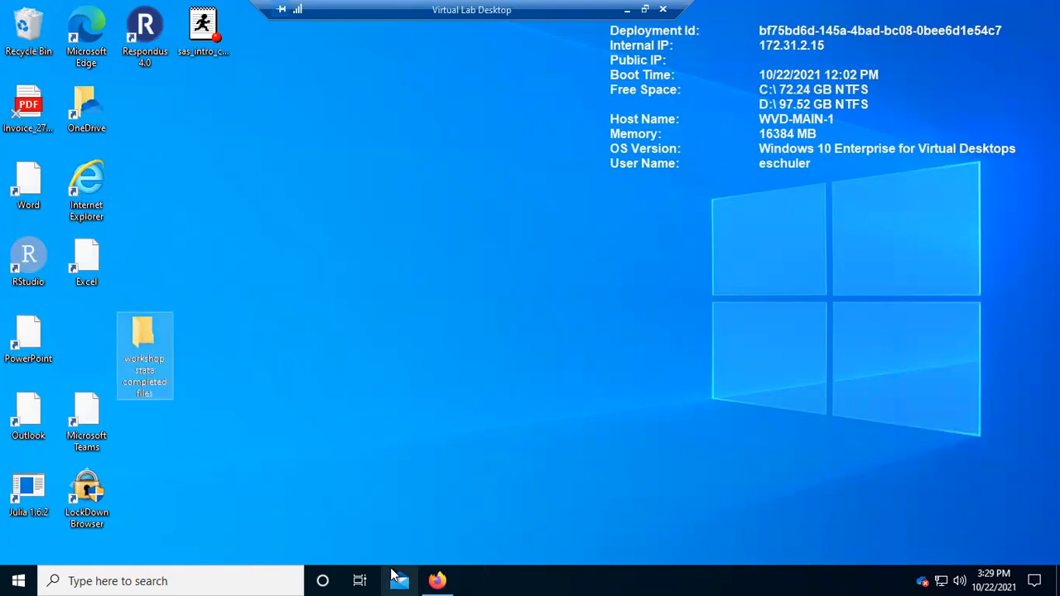
# Step: Switch to Firefox, close the Microsoft Office Home page, and upload the workshop stata completed files folder to OneDrive's My files
pyautogui.click(437, 580)
pyautogui.moveTo(602, 166); pyautogui.dragTo(855, 85)
pyautogui.click(430, 83)
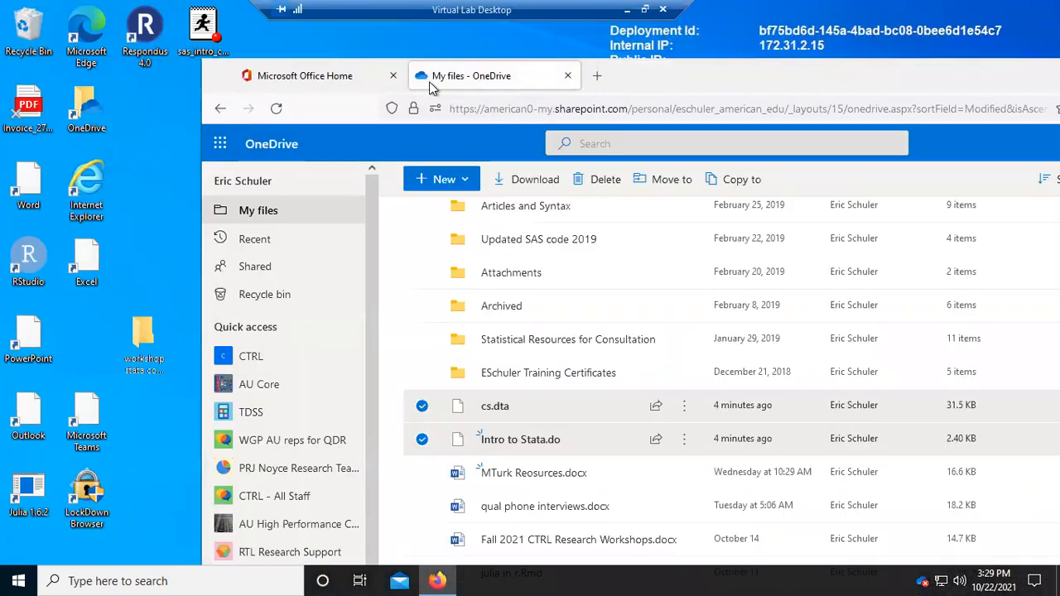
pyautogui.click(393, 75)
pyautogui.moveTo(708, 68); pyautogui.dragTo(808, 78)
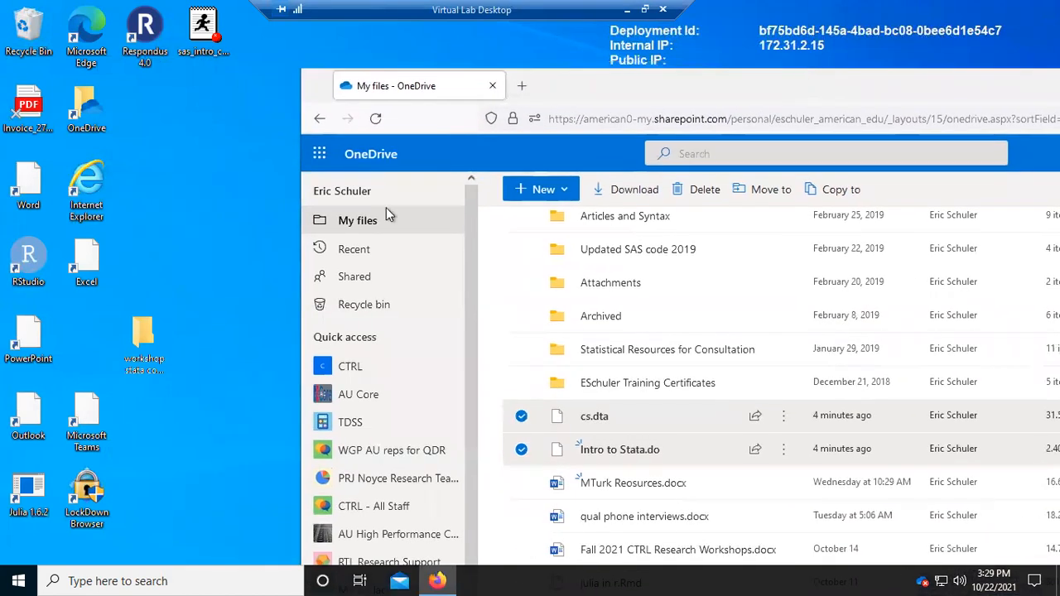
pyautogui.moveTo(139, 337); pyautogui.dragTo(717, 506)
# Step: Maximize the browser, check the contents of the uploaded workshop stata completed files folder, and close the browser
pyautogui.moveTo(933, 86); pyautogui.dragTo(775, 134)
pyautogui.doubleClick(775, 134)
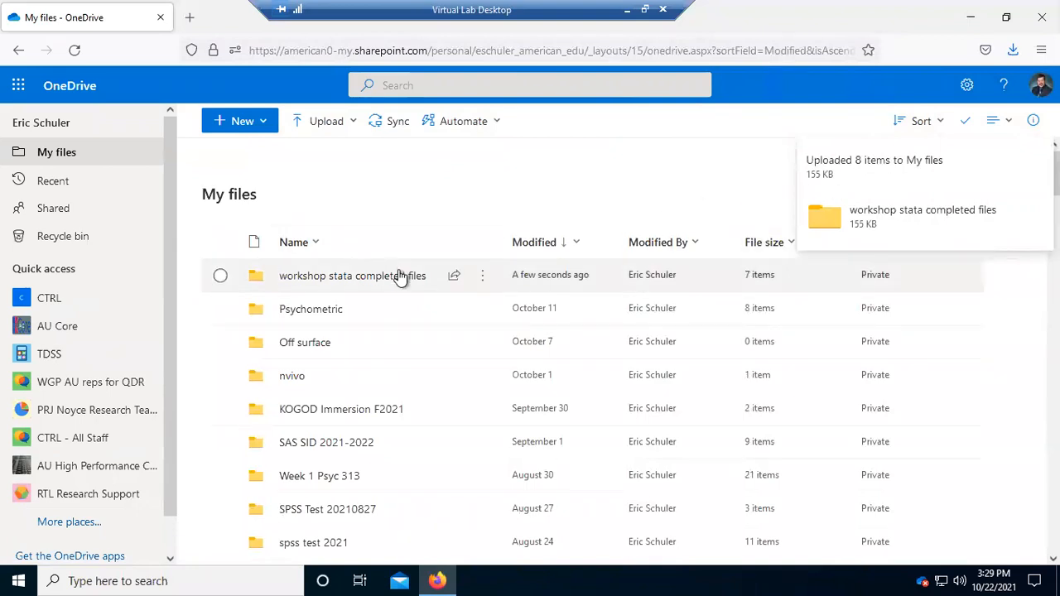
pyautogui.click(386, 275)
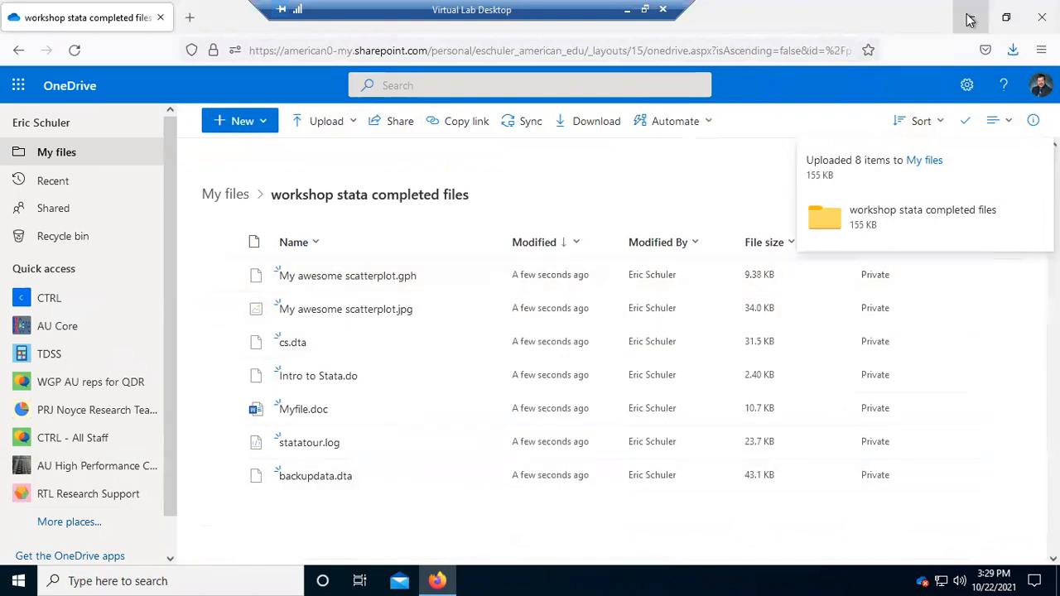
pyautogui.click(1041, 17)
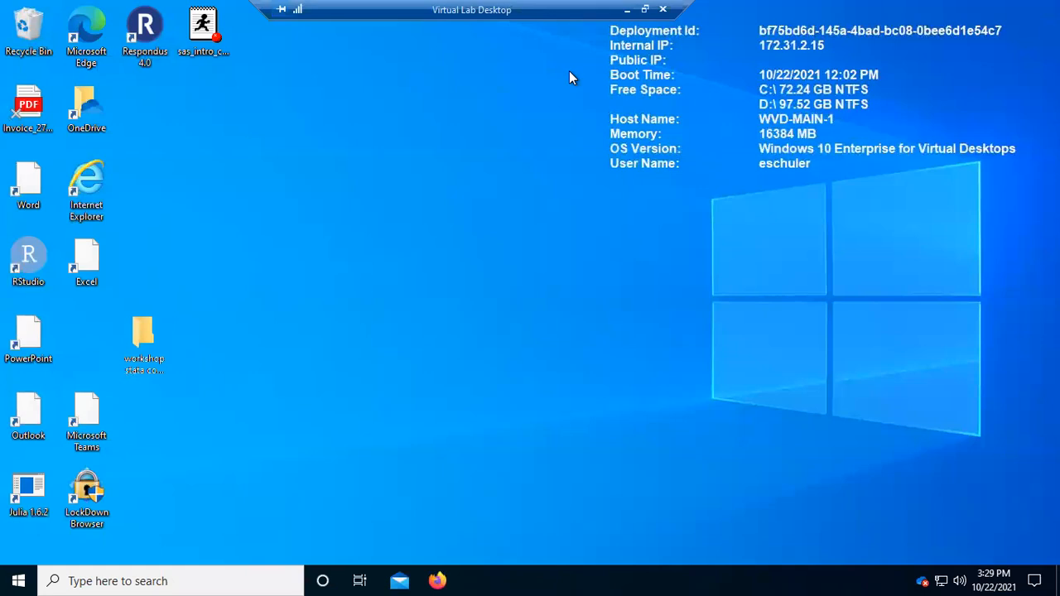
# Step: Sign out of the virtual lab desktop's Windows account
pyautogui.click(18, 580)
pyautogui.moveTo(23, 519)
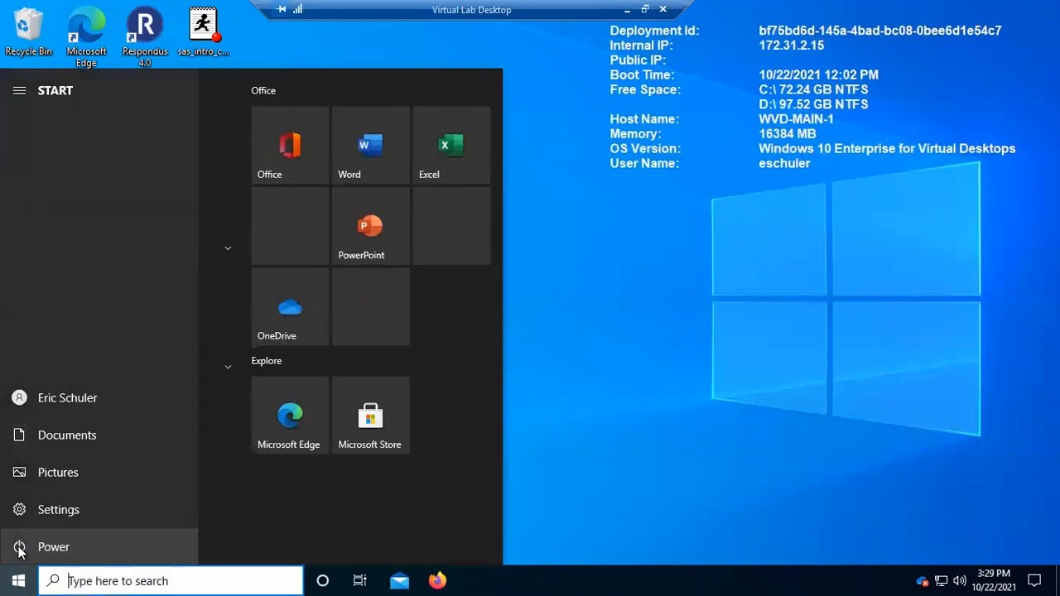
pyautogui.click(56, 403)
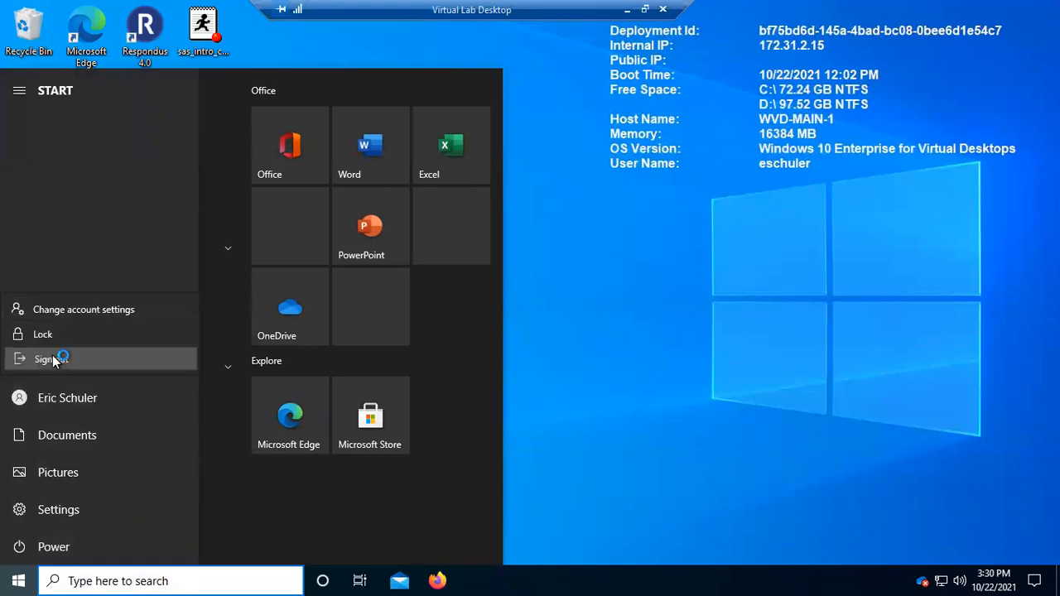
pyautogui.click(52, 355)
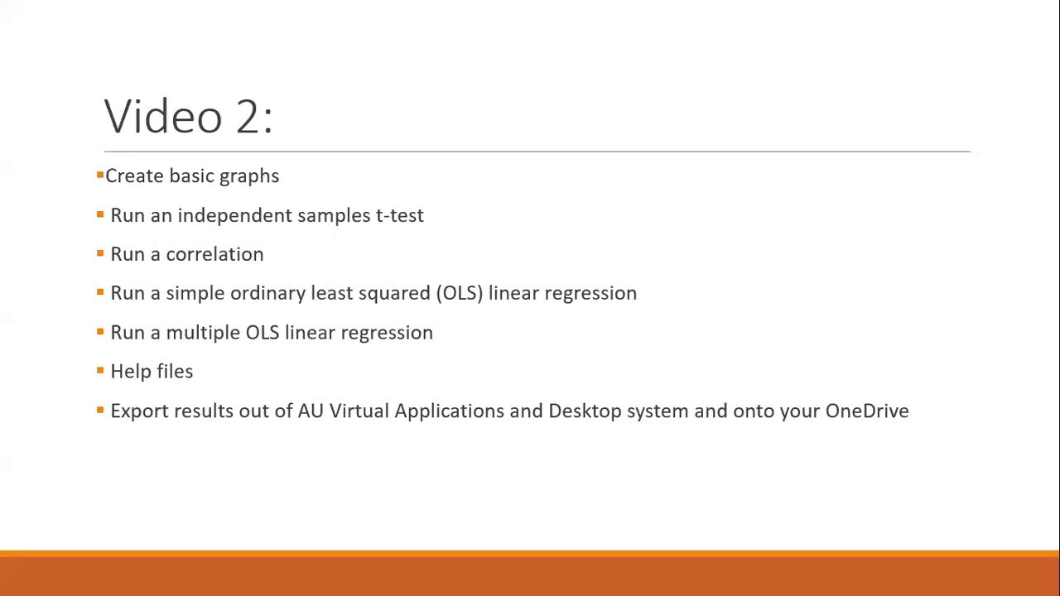
# Step: Put the PowerPoint presentation away to reach the local computer's desktop
pyautogui.click(810, 389)
pyautogui.click(393, 334)
pyautogui.click(975, 15)
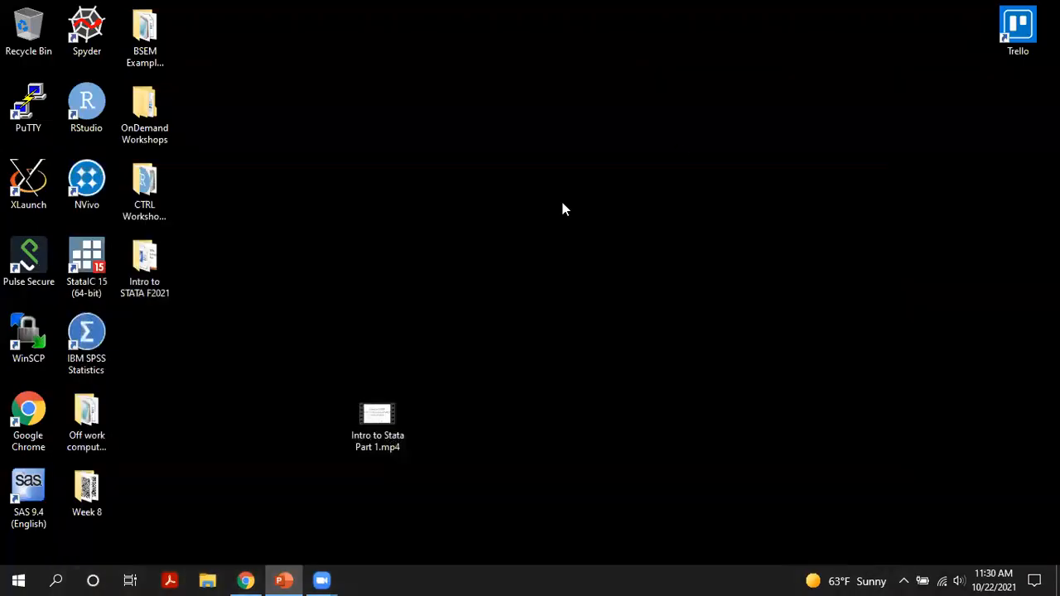
# Step: Switch to Chrome, download the workshop stata completed files folder from OneDrive, and place the zip file on the desktop
pyautogui.click(245, 581)
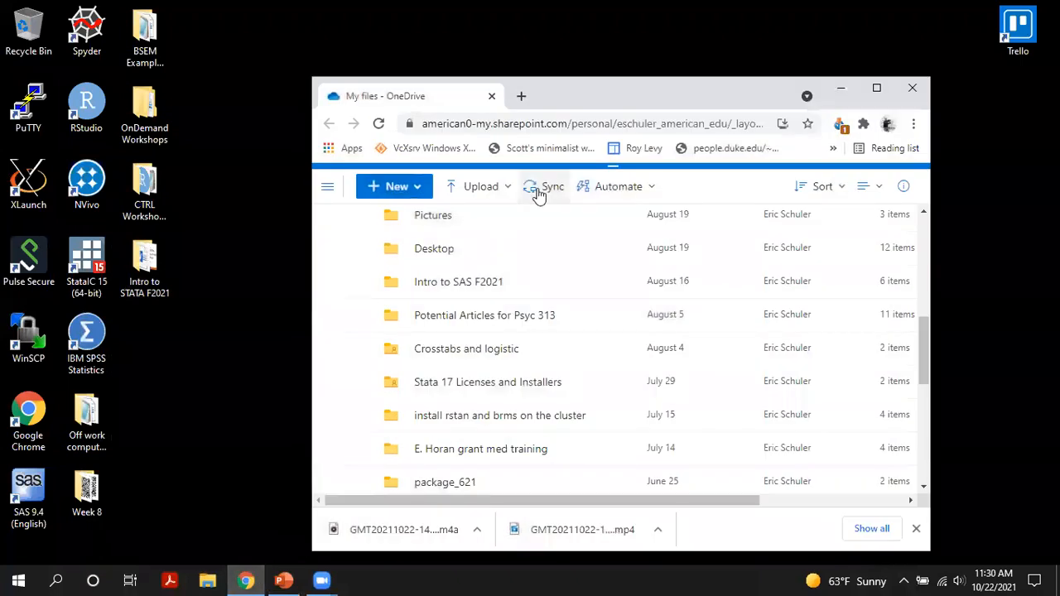
pyautogui.scroll(5, 511, 354)
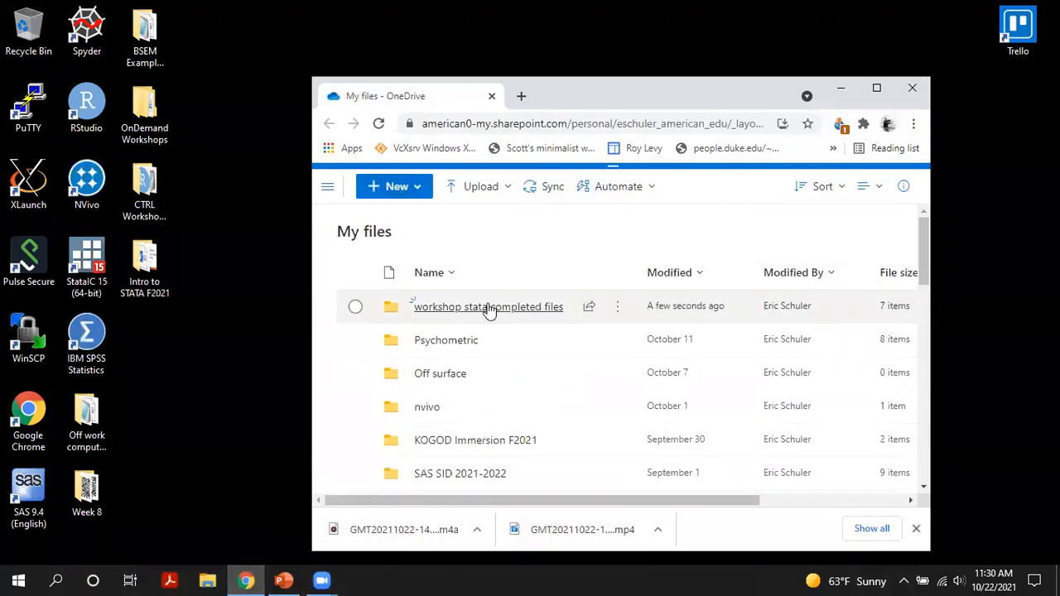
pyautogui.click(619, 310)
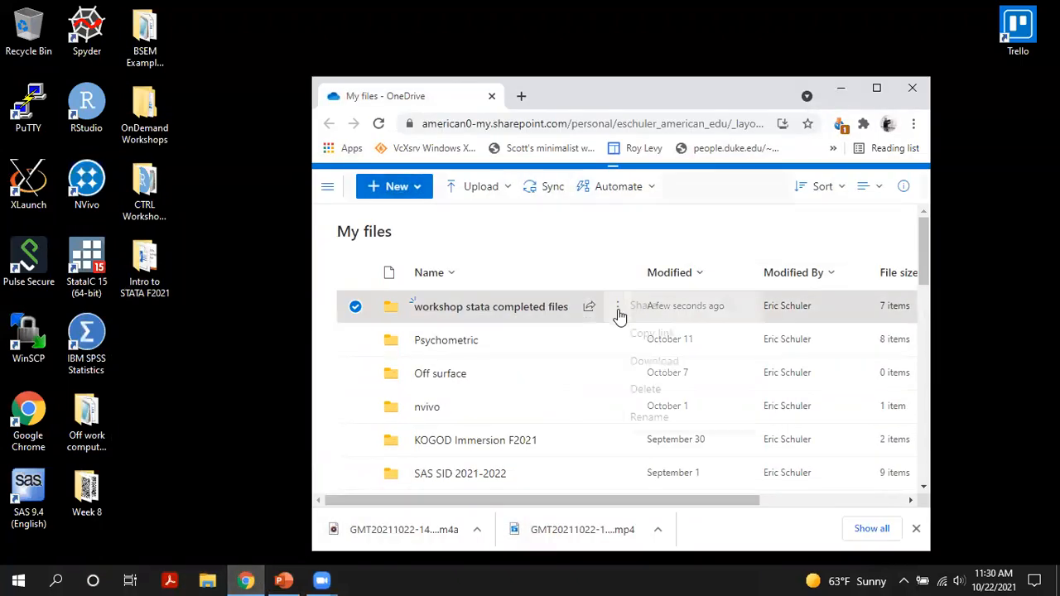
pyautogui.click(674, 324)
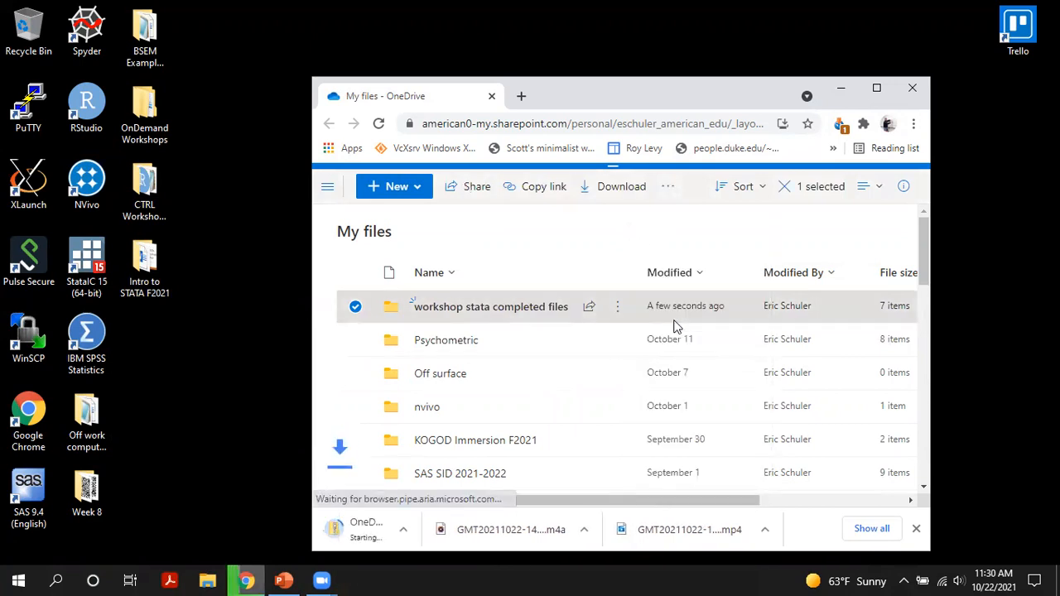
pyautogui.moveTo(378, 532); pyautogui.dragTo(207, 348)
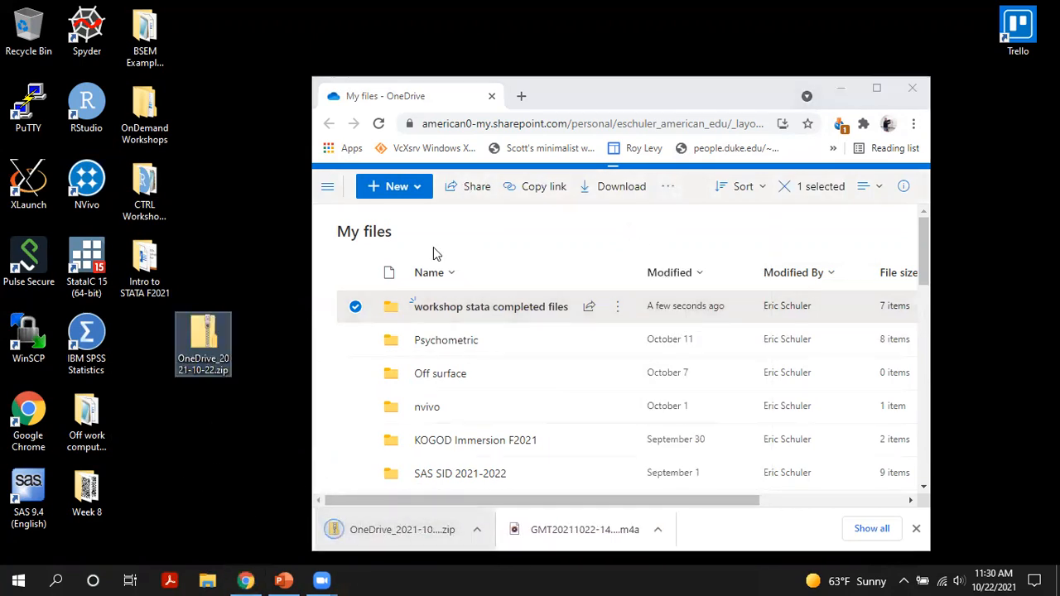
# Step: Minimize the browser, extract the downloaded OneDrive zip file to a desktop folder, and close the extracted folder's window
pyautogui.click(841, 88)
pyautogui.rightClick(219, 346)
pyautogui.click(282, 268)
pyautogui.click(666, 439)
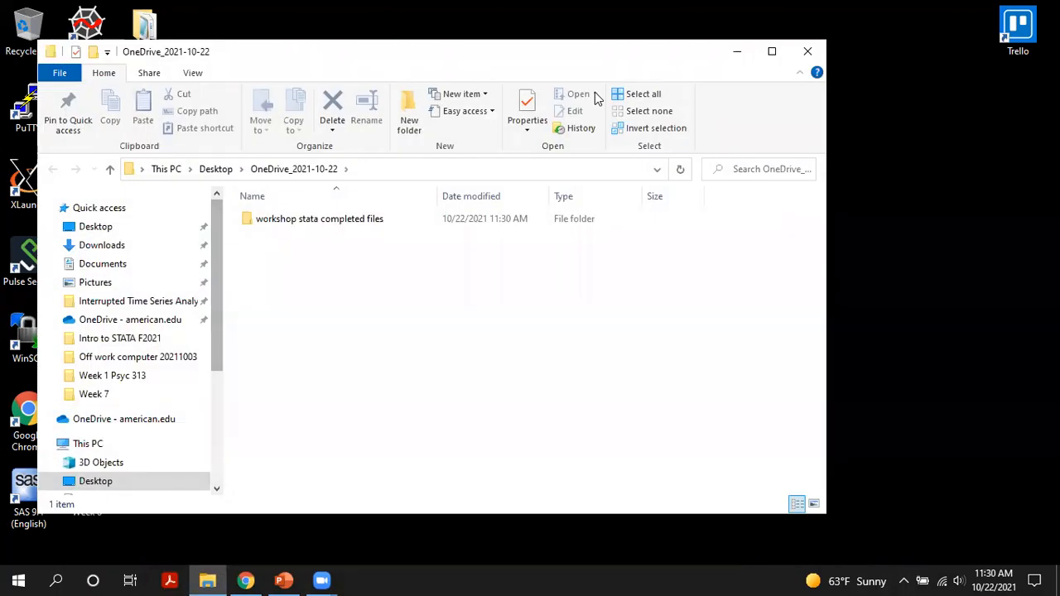
pyautogui.click(811, 52)
# Step: Delete the OneDrive zip file from the desktop
pyautogui.click(203, 340)
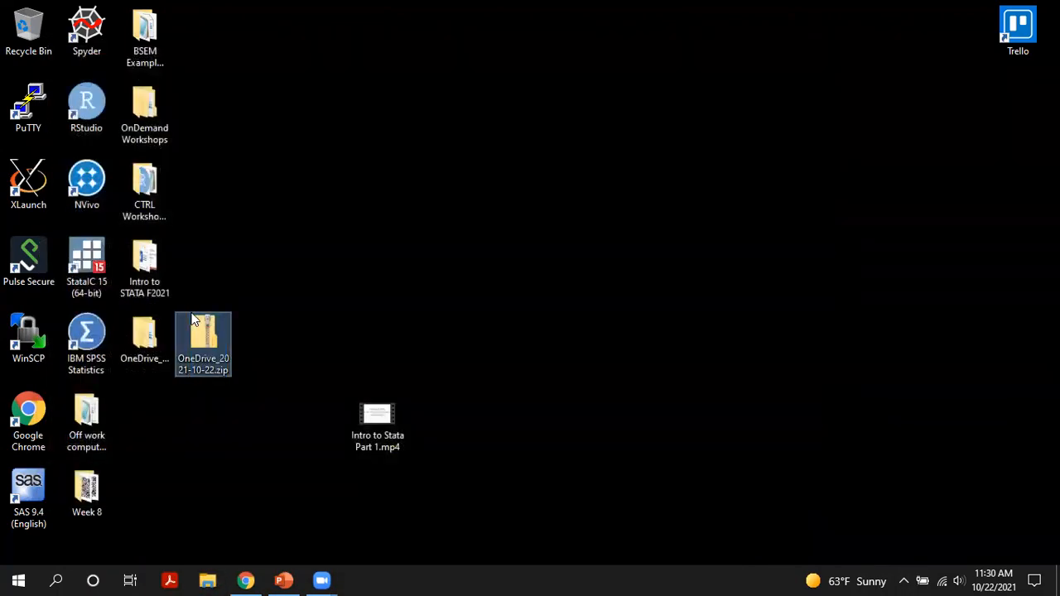
pyautogui.press('Delete')
pyautogui.click(593, 351)
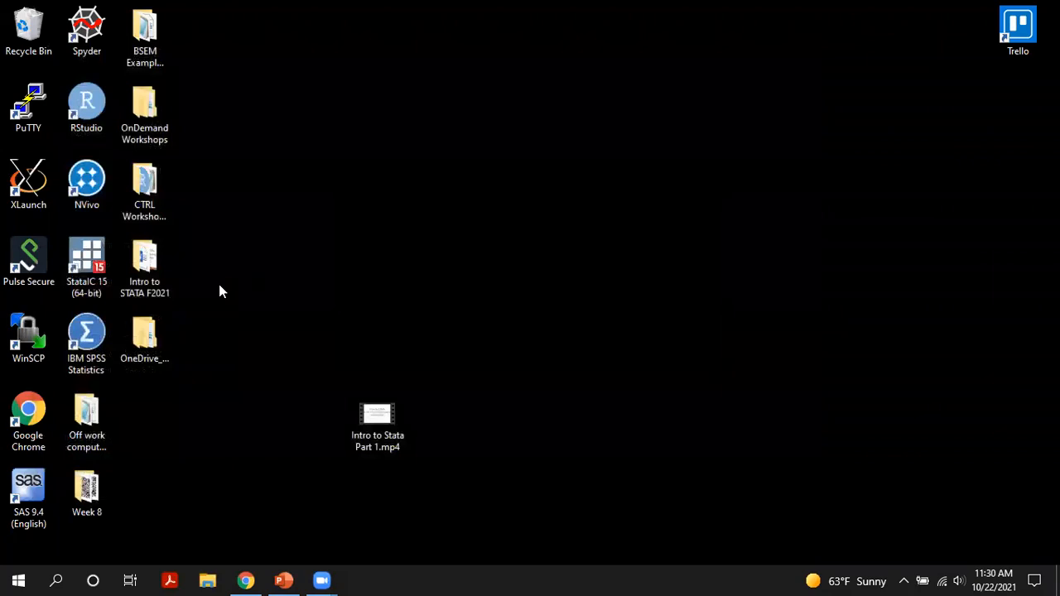
# Step: Open the extracted workshop stata completed files folder and preview My awesome scatterplot.jpg, closing the image viewer again
pyautogui.doubleClick(158, 333)
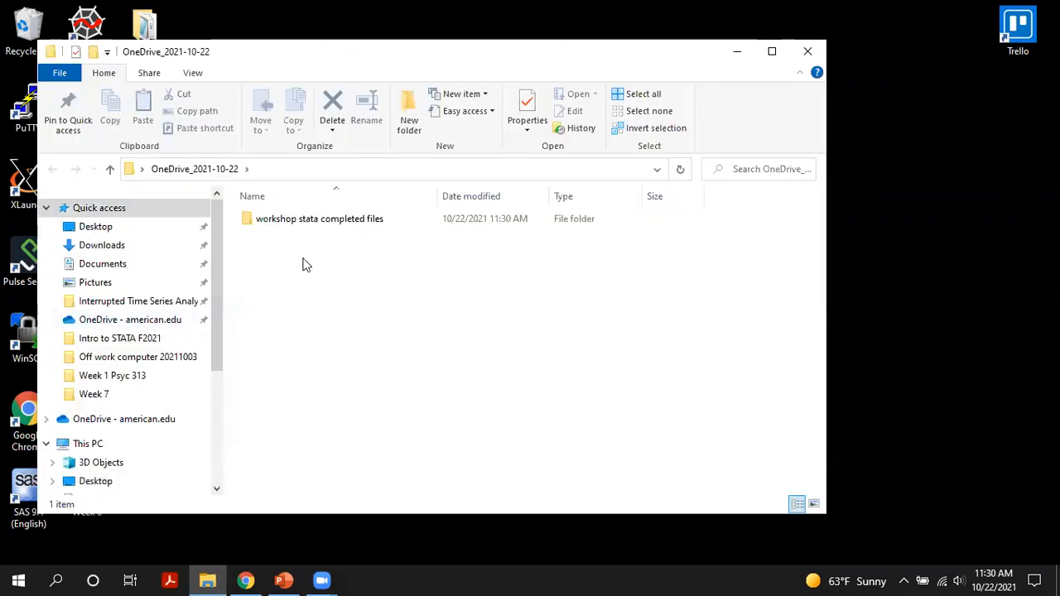
pyautogui.doubleClick(323, 220)
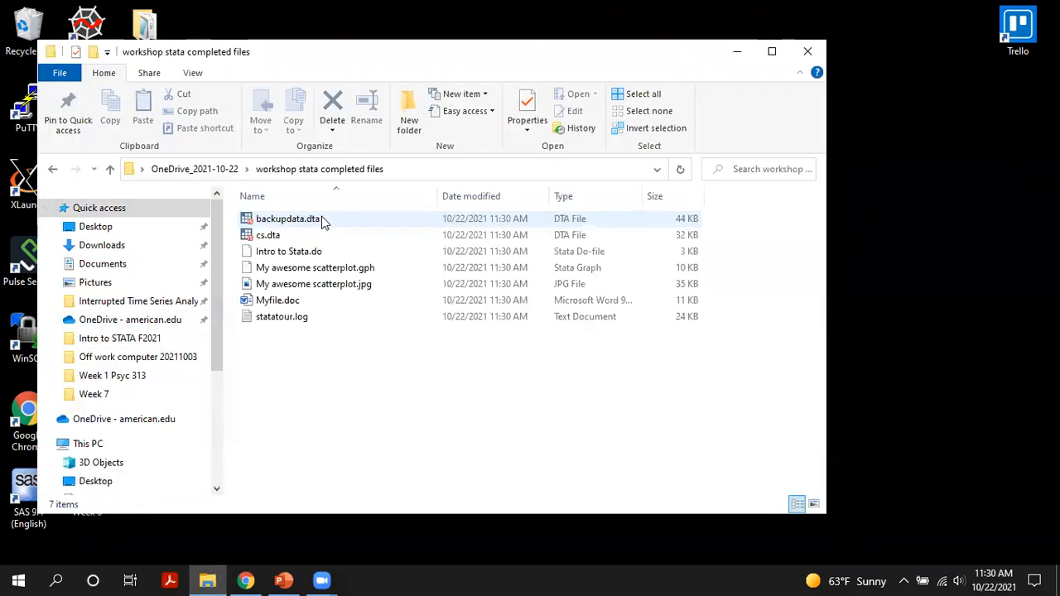
pyautogui.doubleClick(273, 285)
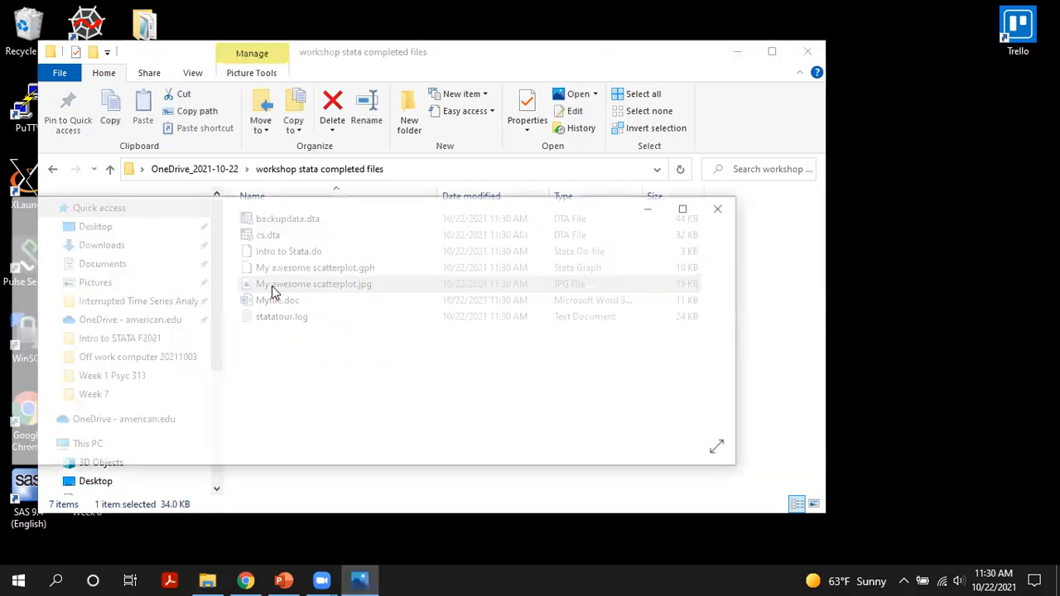
pyautogui.click(719, 213)
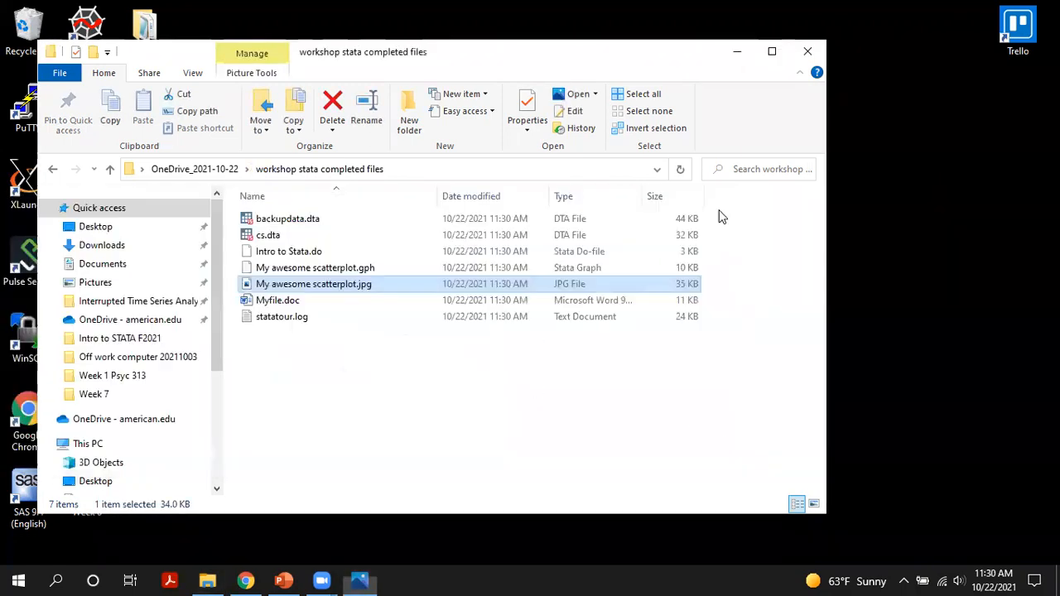
# Step: Open Myfile.doc in Word, look through its correlation matrix and summary statistics tables, and close the document and folder window
pyautogui.doubleClick(282, 303)
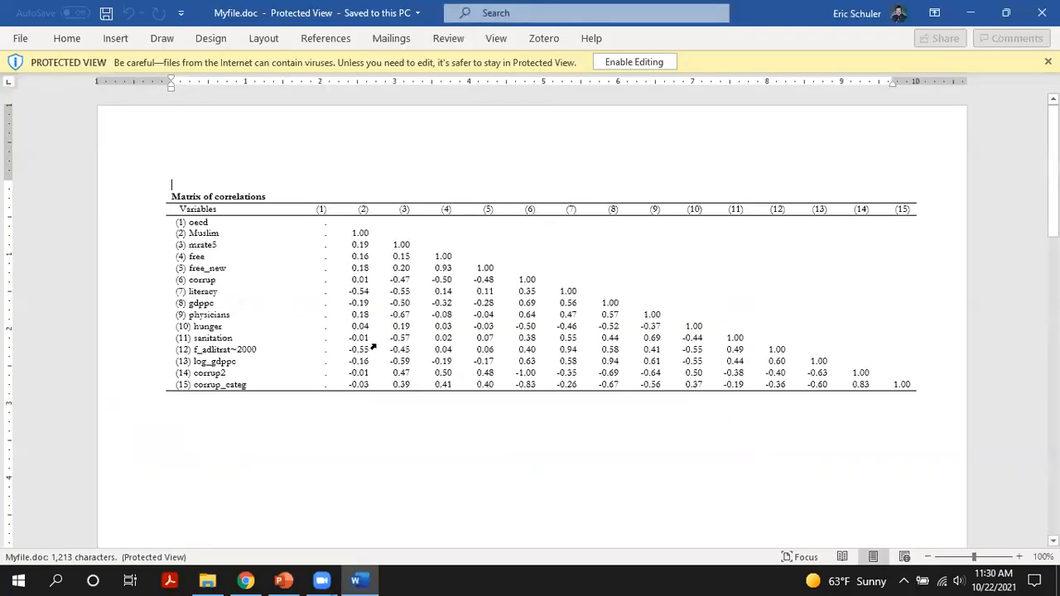
pyautogui.scroll(-1, 484, 418)
pyautogui.scroll(-12, 484, 417)
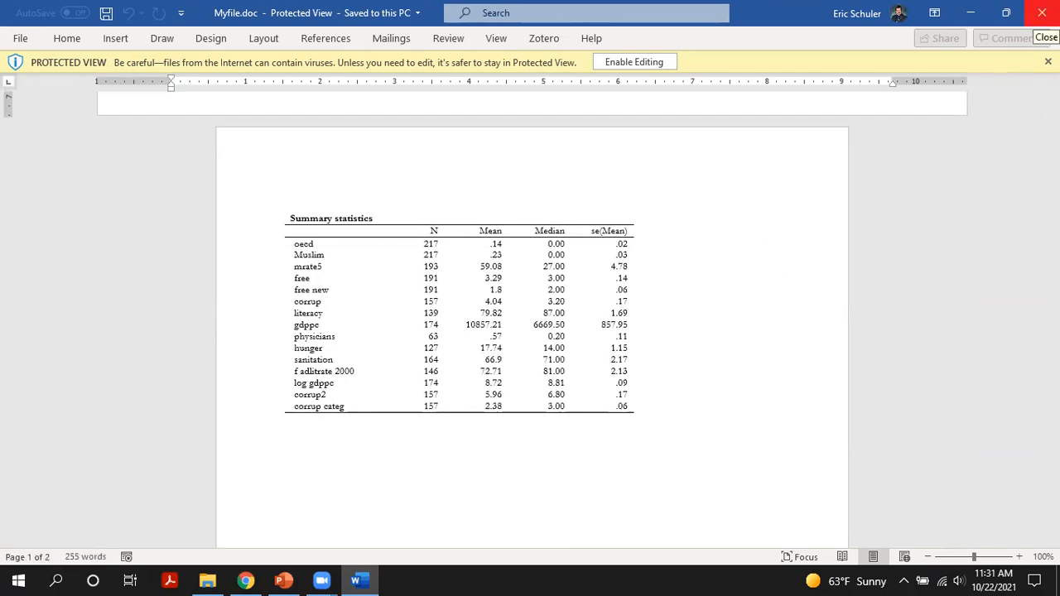
pyautogui.click(1042, 12)
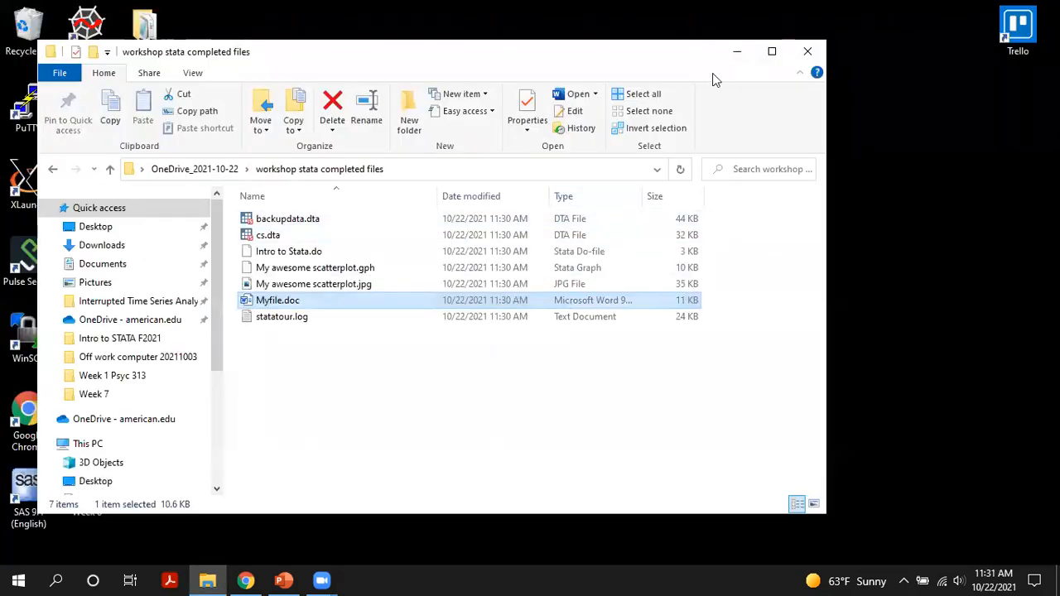
pyautogui.click(808, 51)
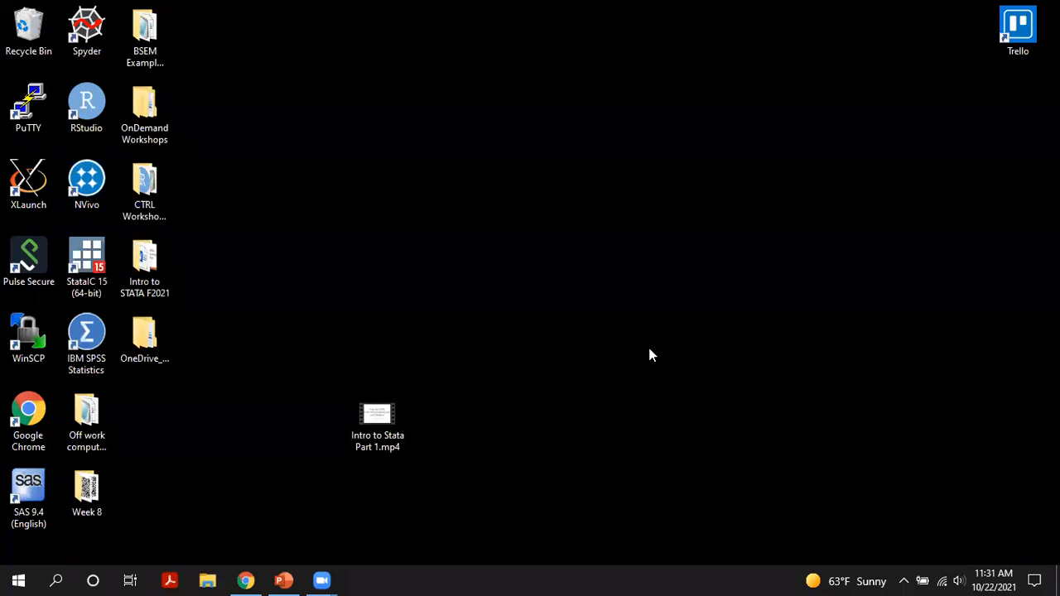